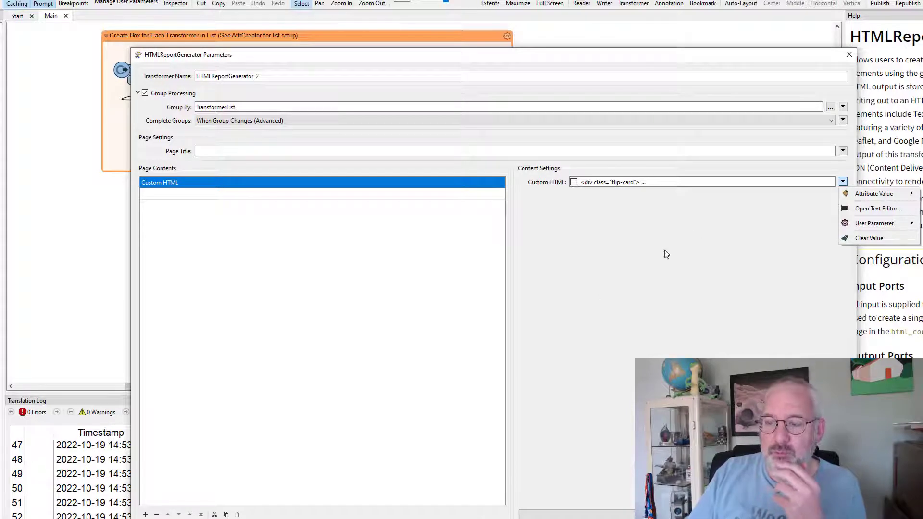
Open the Custom HTML of HTMLReportGenerator_2 in the text editor and highlight the start of the front card's image tag.
left_click(876, 210)
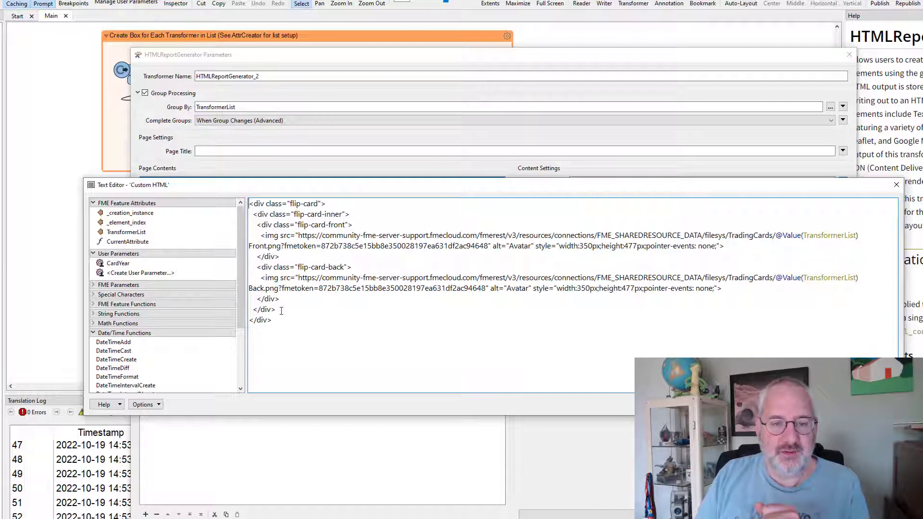
left_click_drag(260, 235, 520, 231)
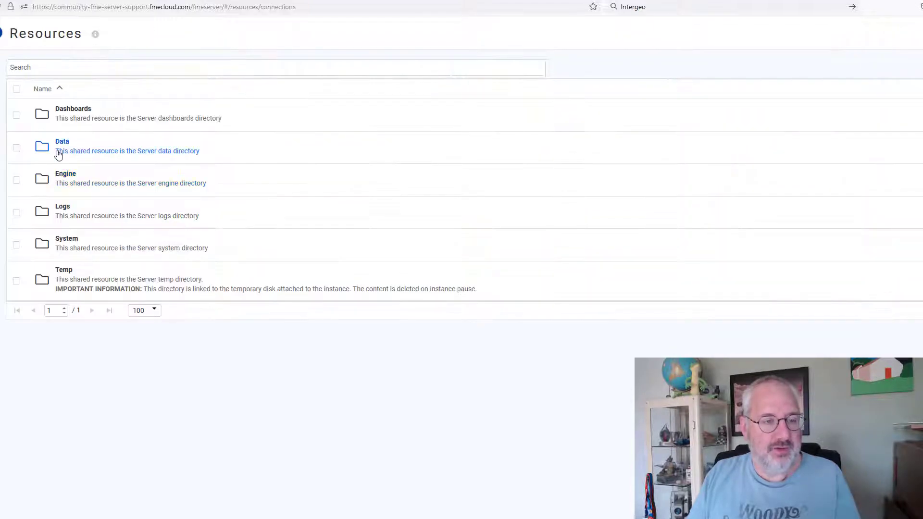
Switch to FME Server in the browser and open the TradingCards folder in the Data resources.
left_click(56, 149)
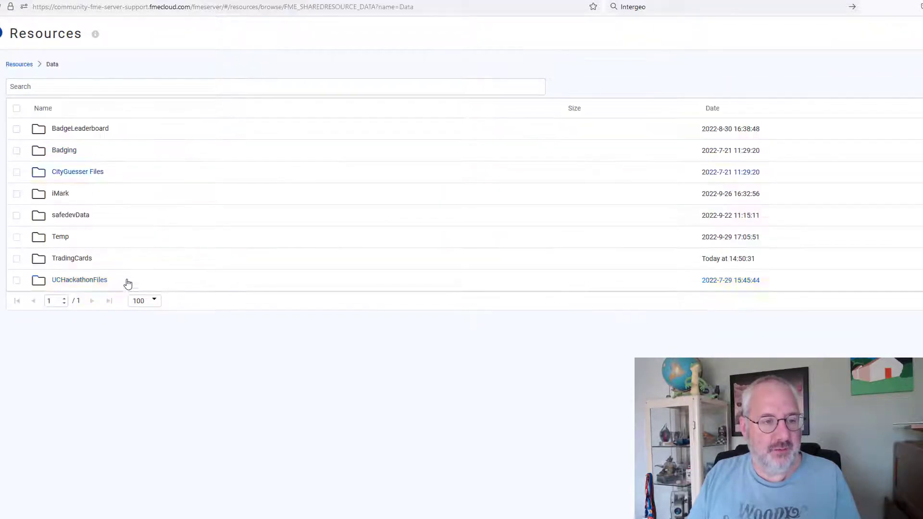
left_click(72, 260)
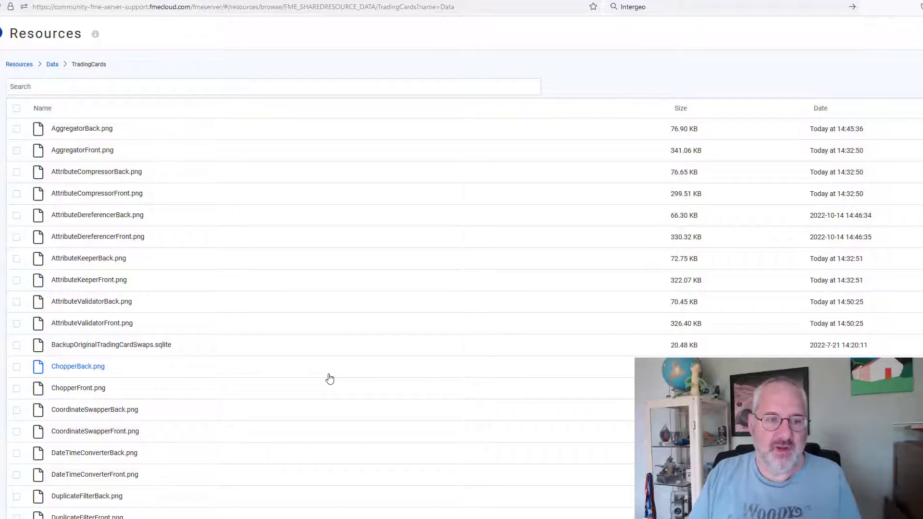
Return to FME Workbench, highlight the REST path and token parts of the front card's image URL, and close the text editor.
key("alt+Tab")
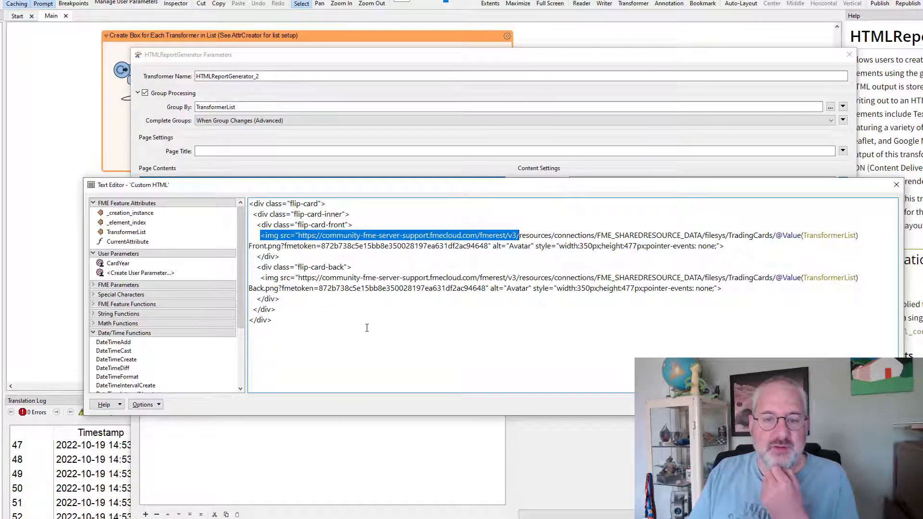
double_click(493, 235)
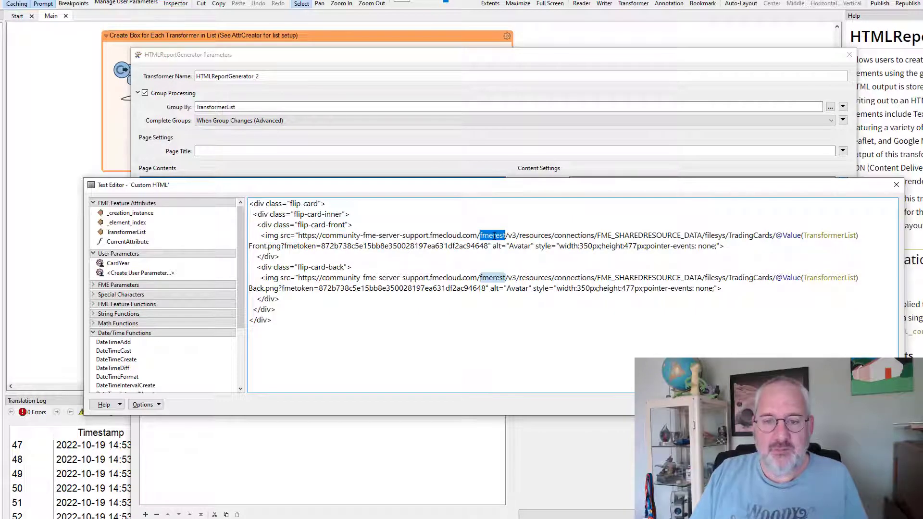
left_click_drag(511, 234, 579, 233)
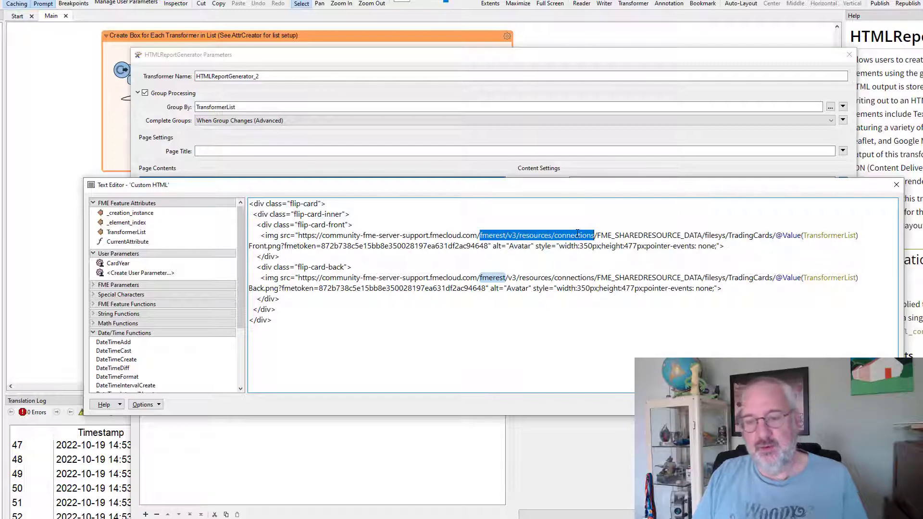
left_click_drag(579, 232, 833, 235)
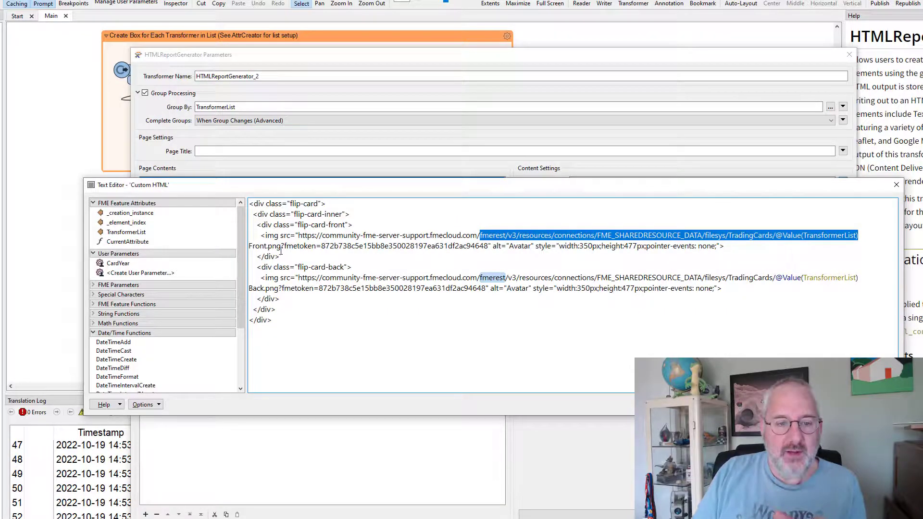
left_click_drag(282, 245, 493, 245)
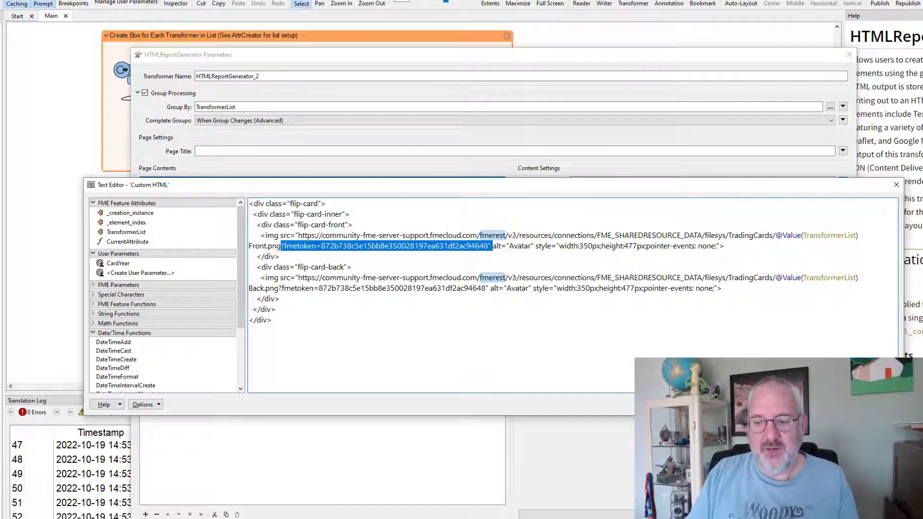
left_click(880, 405)
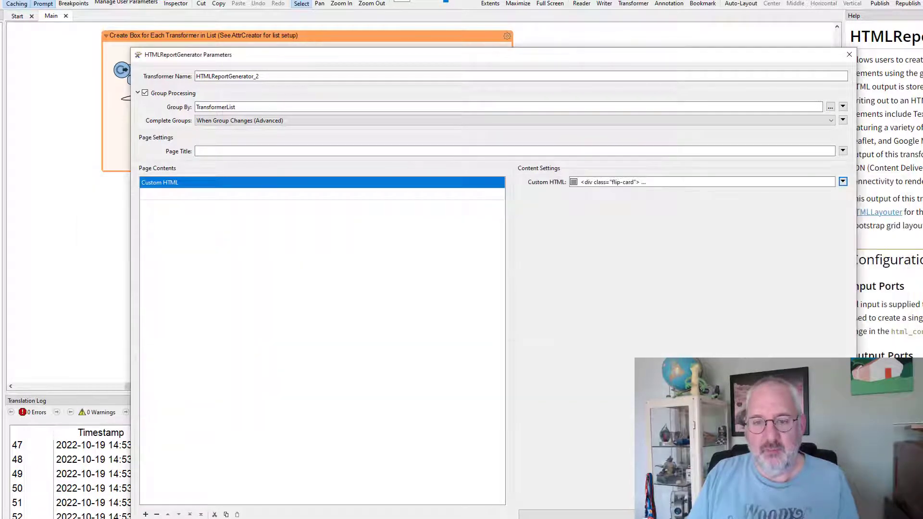
Switch to the Community Café trading card page in the browser and flip the CoordinateSwapper card to its back.
key("alt+Tab")
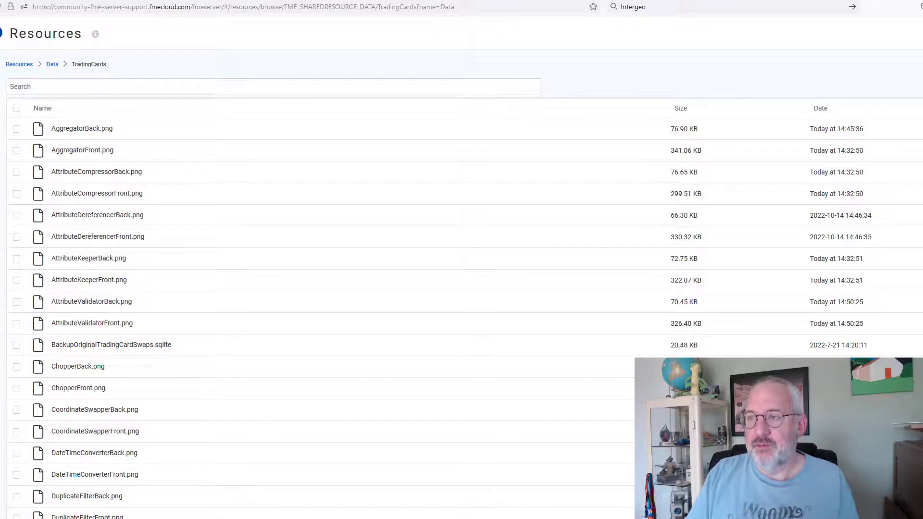
key("ctrl+Tab")
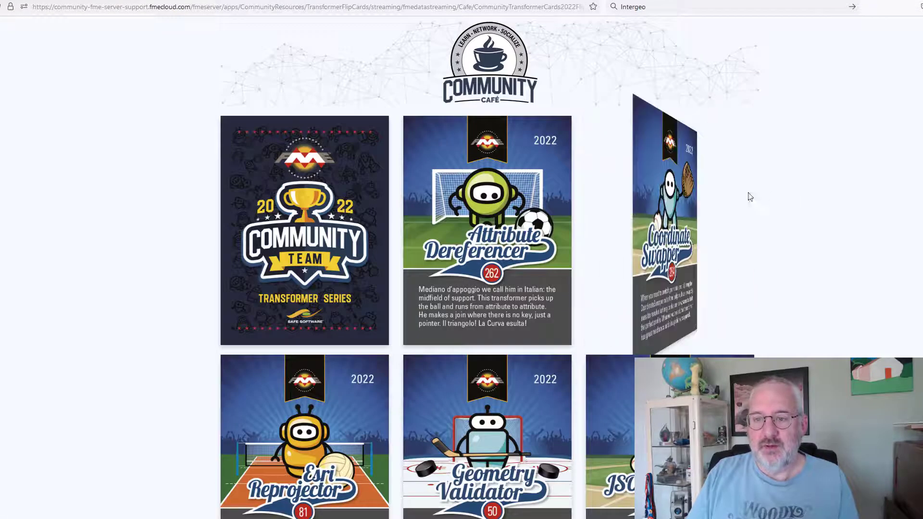
mouse_move(678, 201)
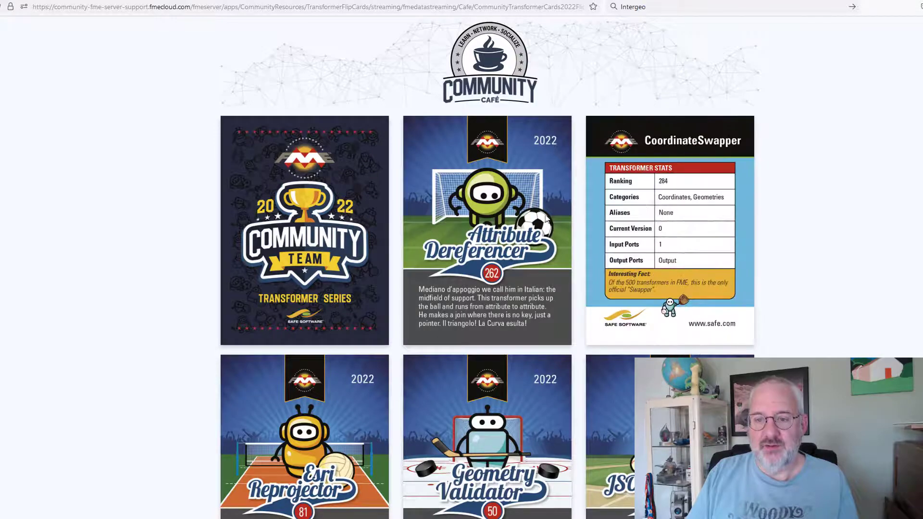
mouse_move(499, 223)
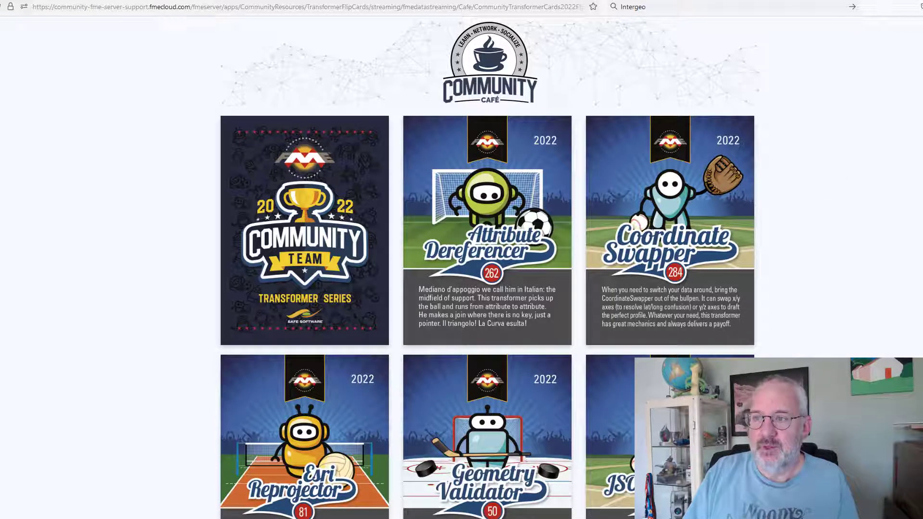
Open the TransformerFlipCards2021 workspace app for editing in FME Server and expand its parameters.
key("ctrl+Tab")
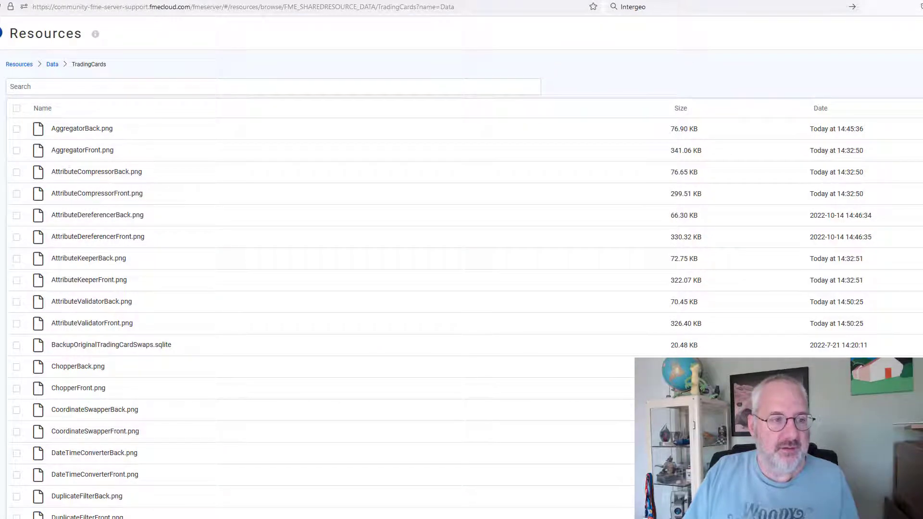
left_click(0, 180)
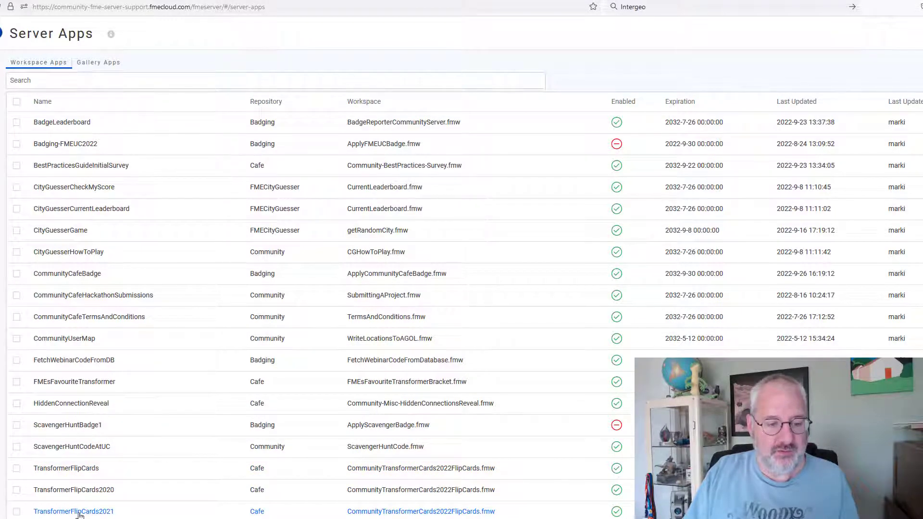
left_click(79, 513)
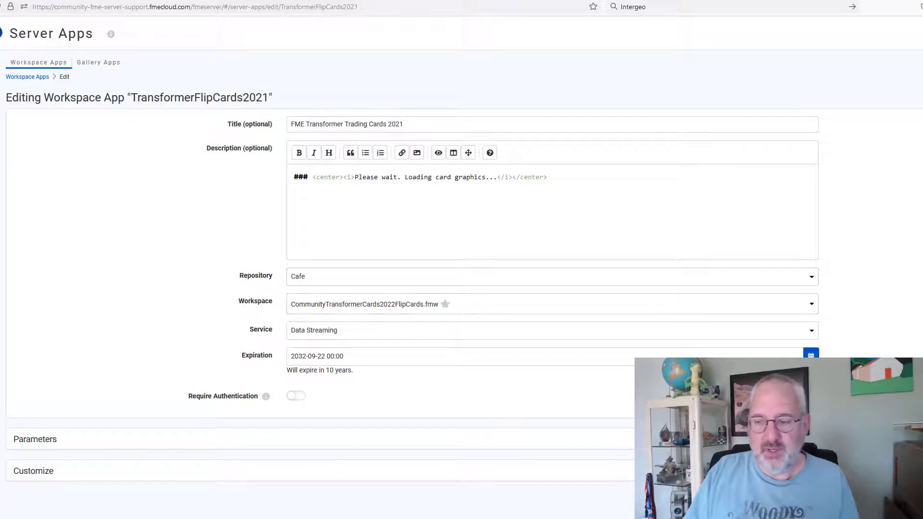
left_click(35, 439)
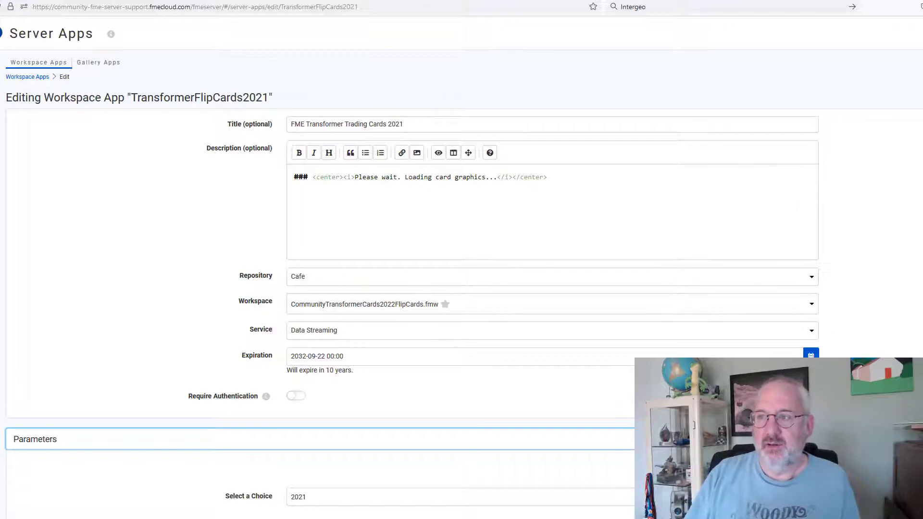
Return to the trading card page and check the context menus of the page background and the CoordinateSwapper card.
left_click(481, 1)
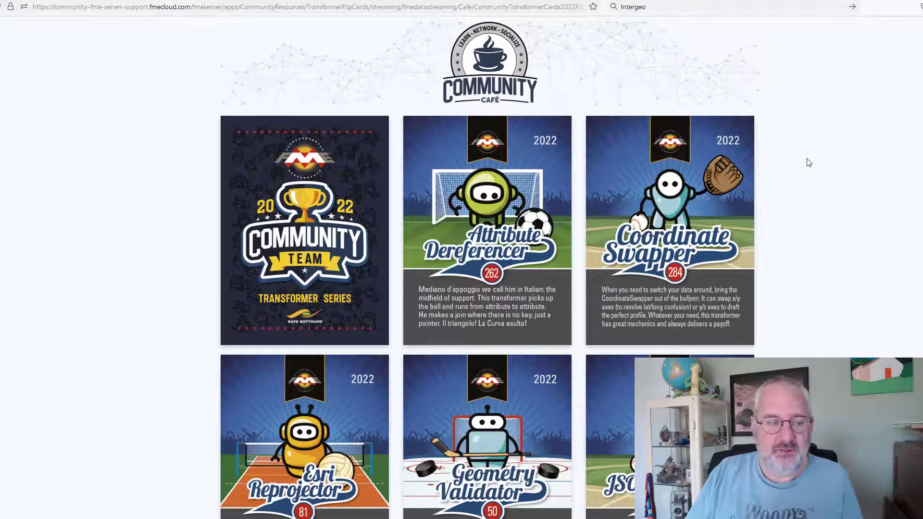
right_click(798, 154)
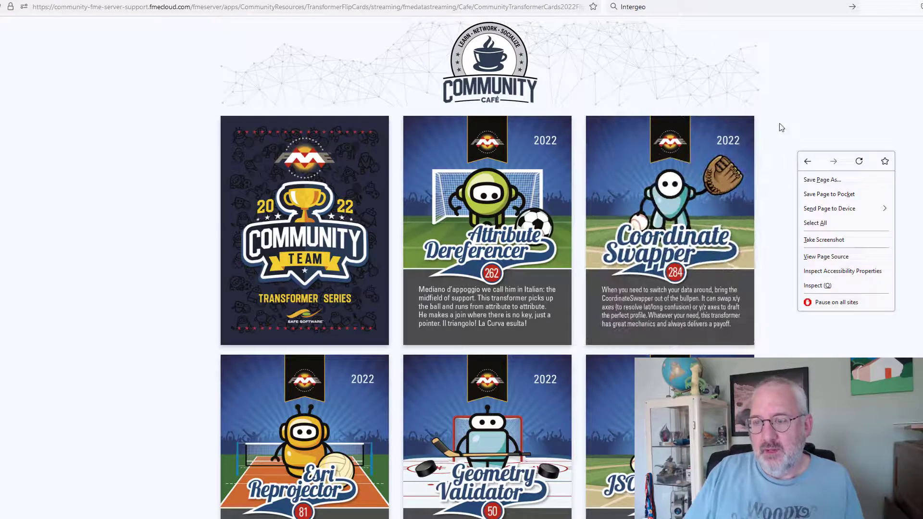
left_click(835, 81)
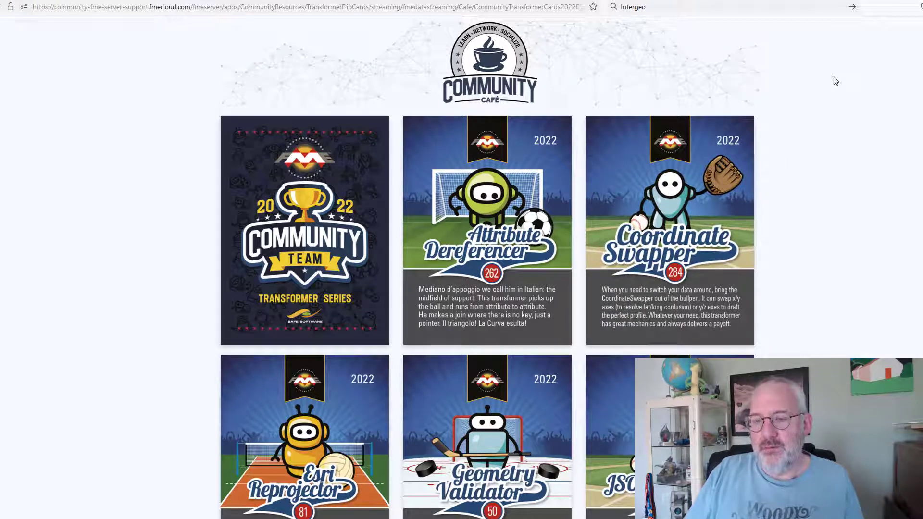
mouse_move(663, 229)
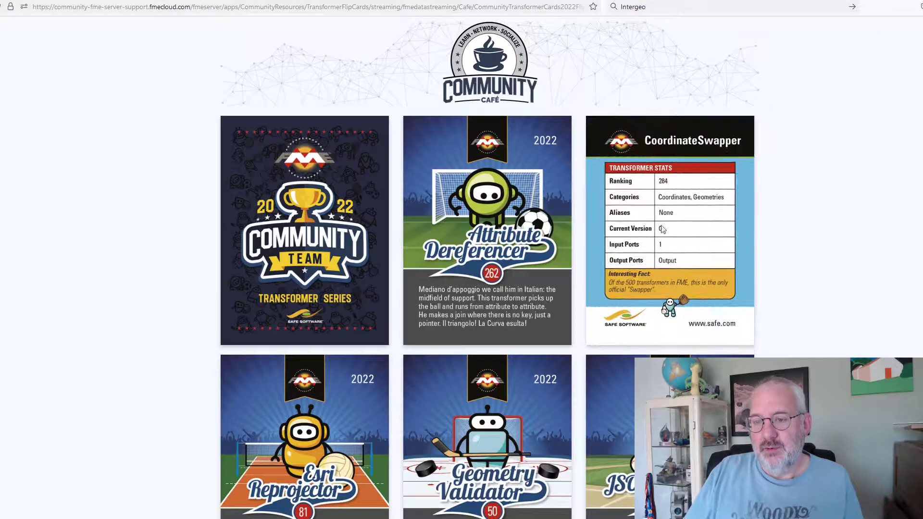
right_click(671, 181)
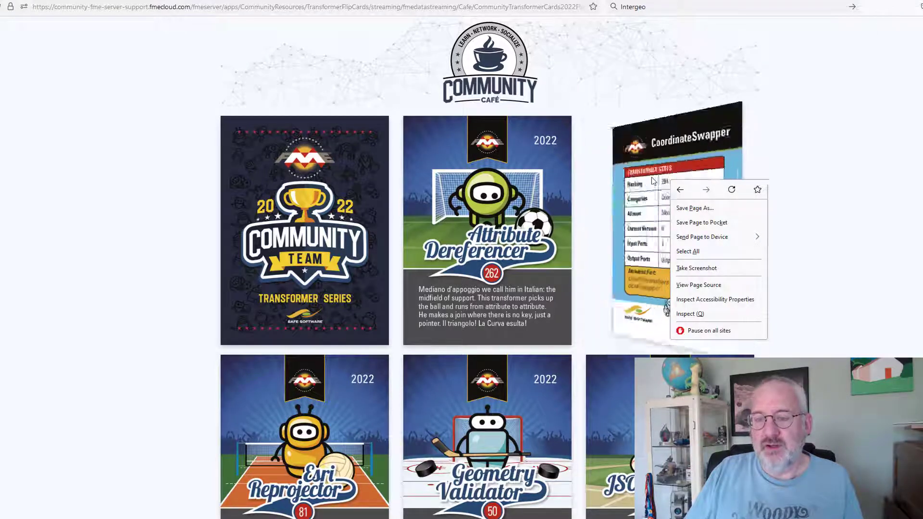
left_click(889, 195)
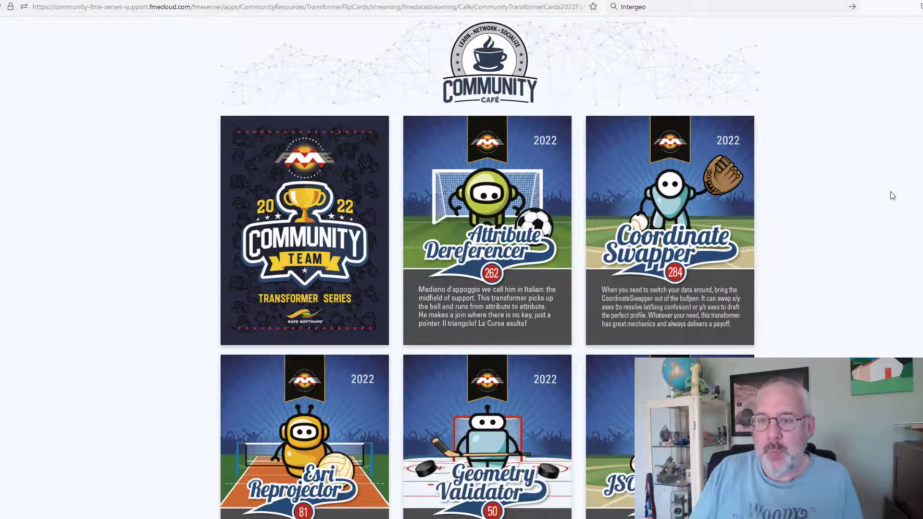
View the card page's source, highlight the header background URL, the TitleFront.png URL and its token, and close the source view.
right_click(839, 159)
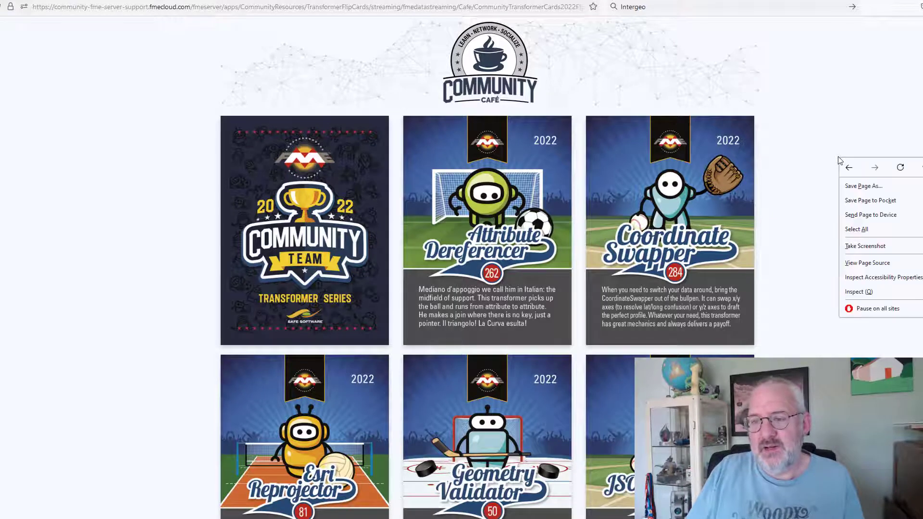
left_click(876, 268)
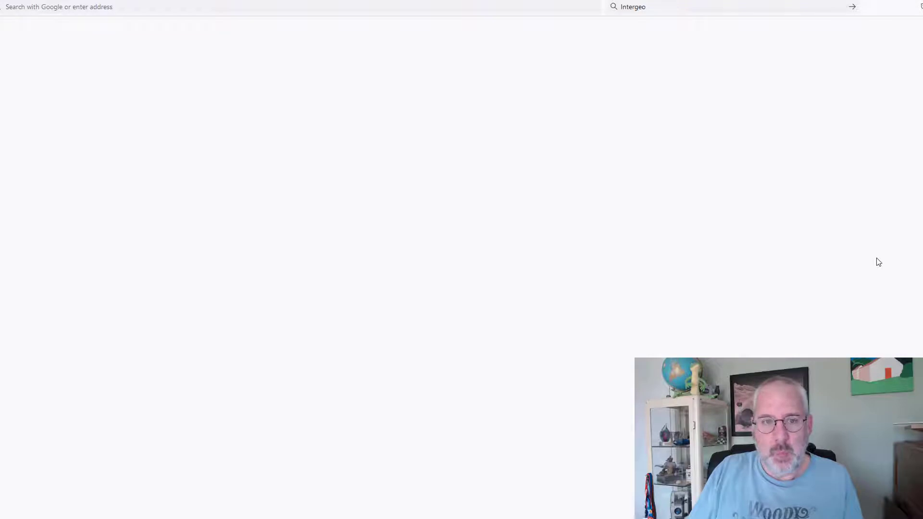
scroll(292, 224, "down", 6)
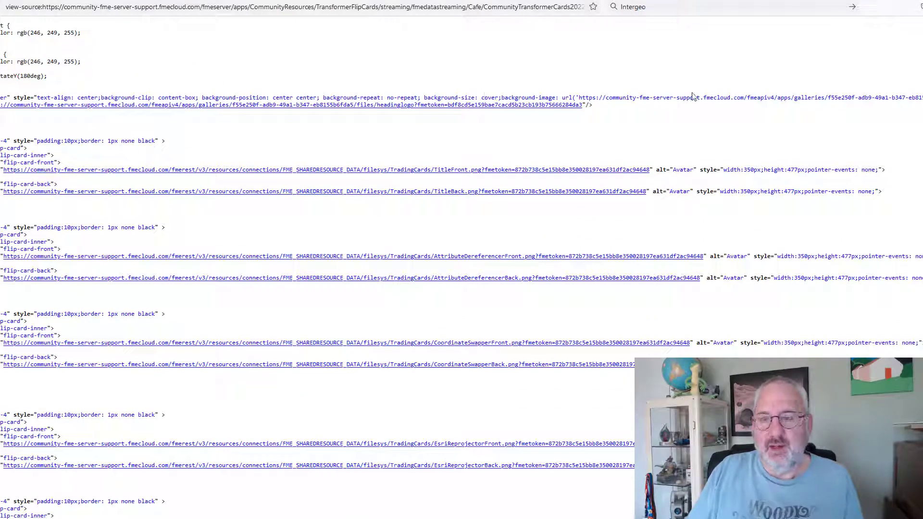
left_click_drag(580, 98, 816, 95)
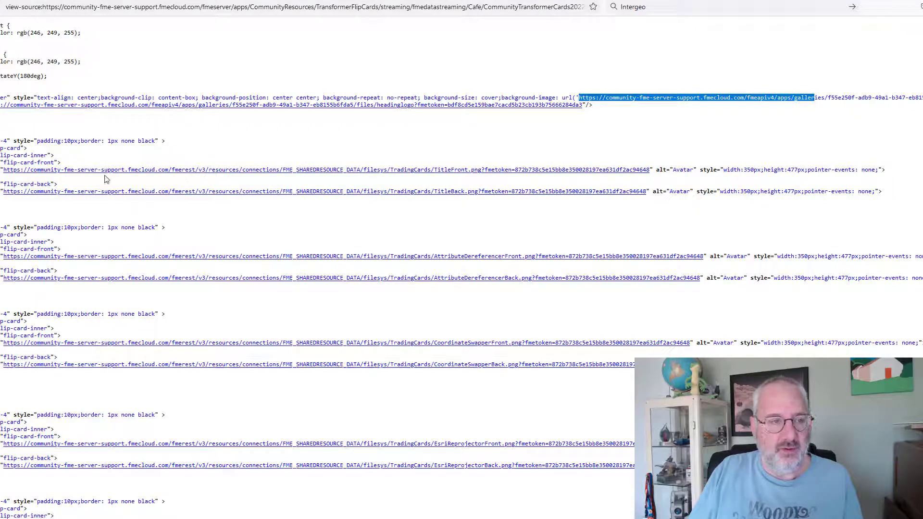
left_click_drag(2, 170, 654, 170)
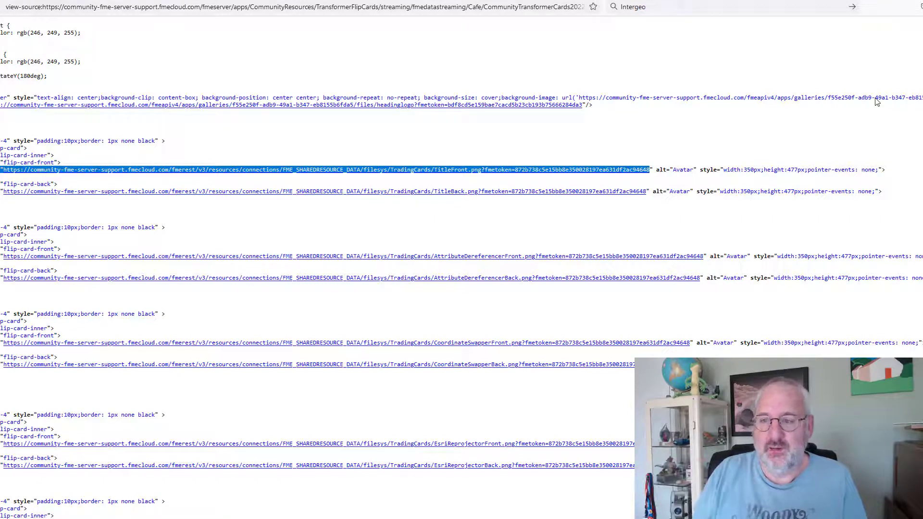
left_click(912, 178)
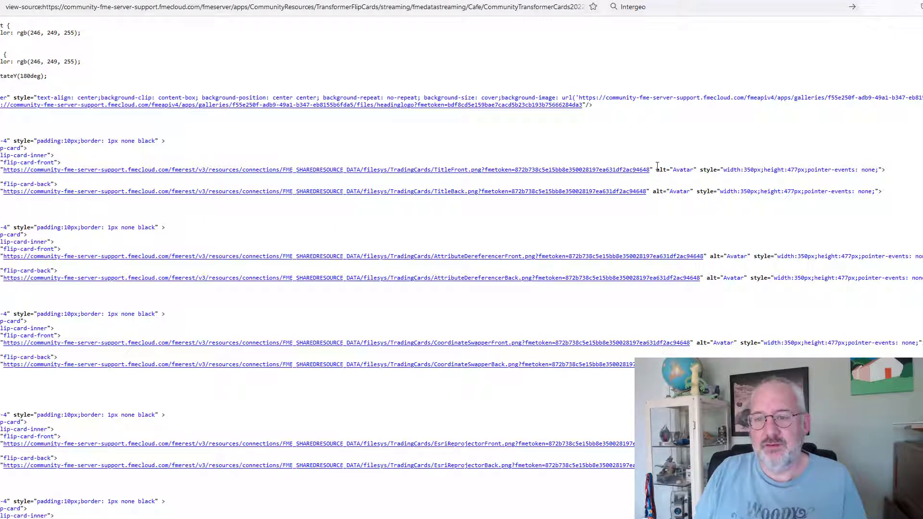
left_click_drag(650, 170, 515, 171)
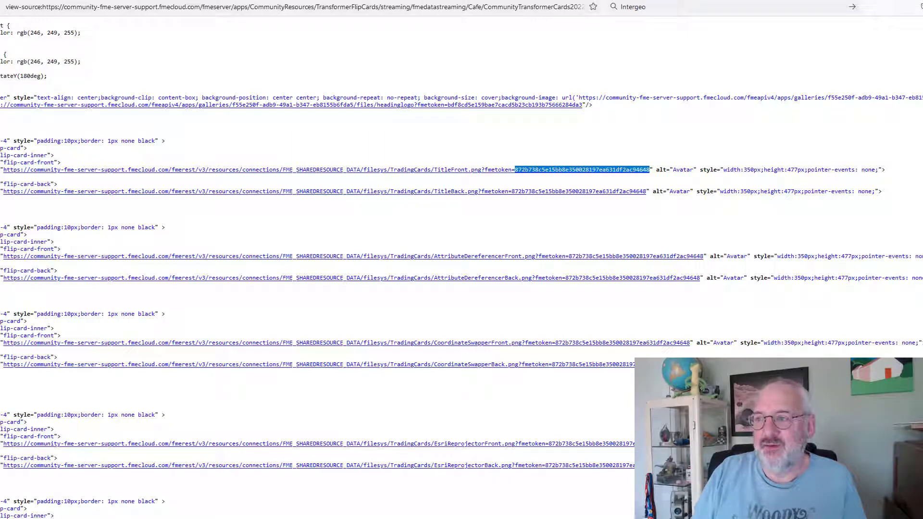
key("ctrl+w")
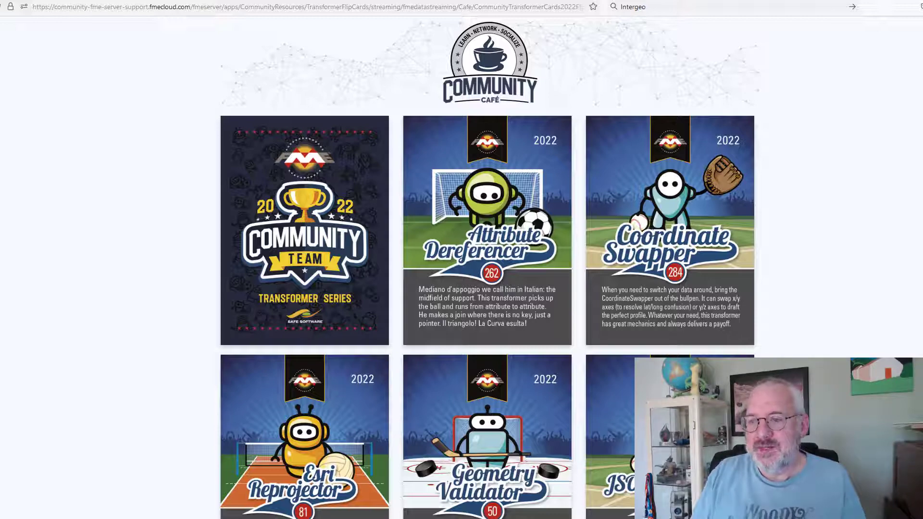
Switch to the Stack Overflow question on protecting images from download and read its answers, including the pointer-events: none method.
key("ctrl+Tab")
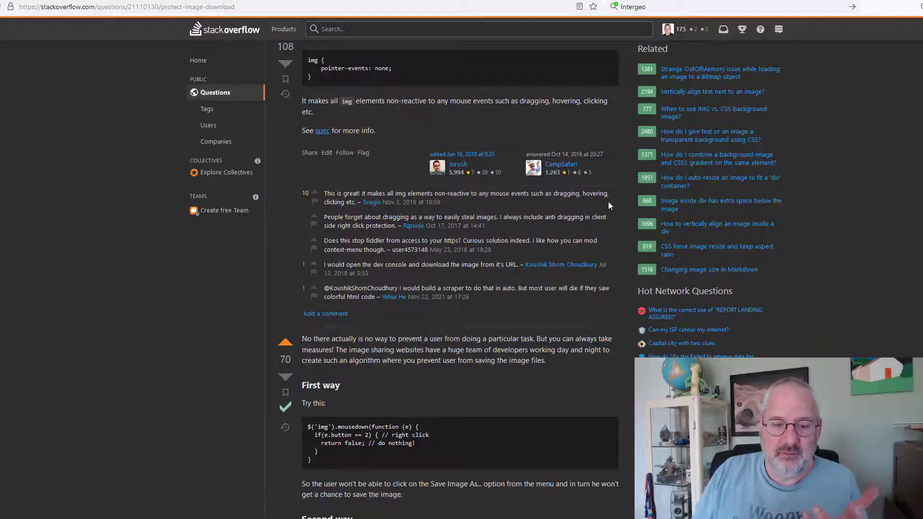
scroll(608, 201, "up", 5)
scroll(608, 201, "down", 1)
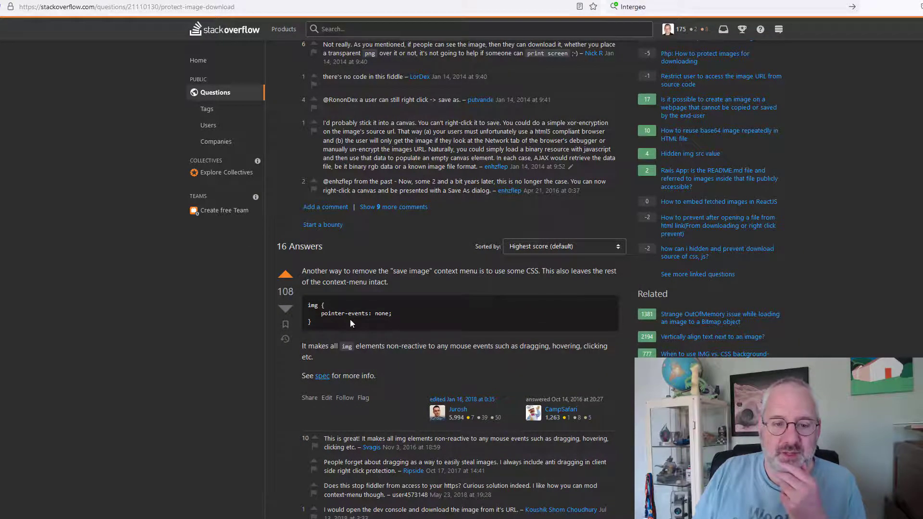
scroll(421, 315, "down", 10)
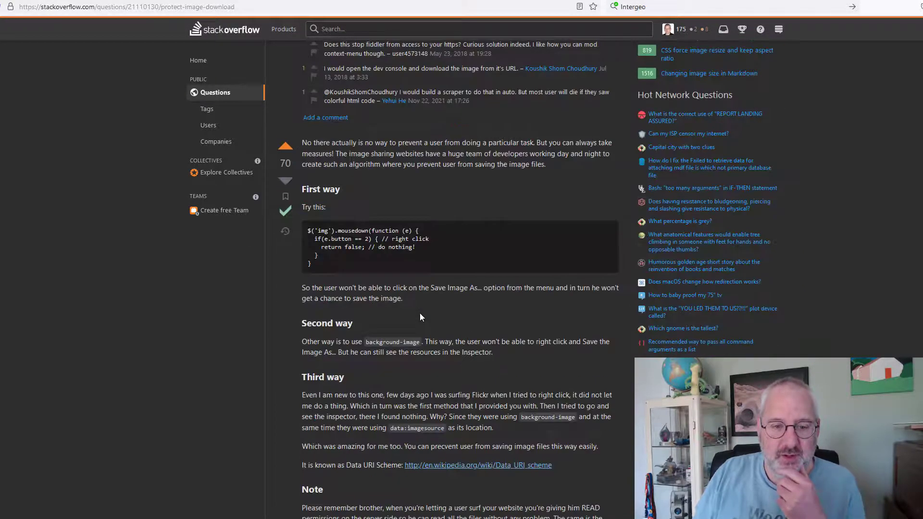
Read the accepted answer's Third way on background-image with the Data URI scheme, highlighting its paragraphs.
scroll(420, 313, "down", 2)
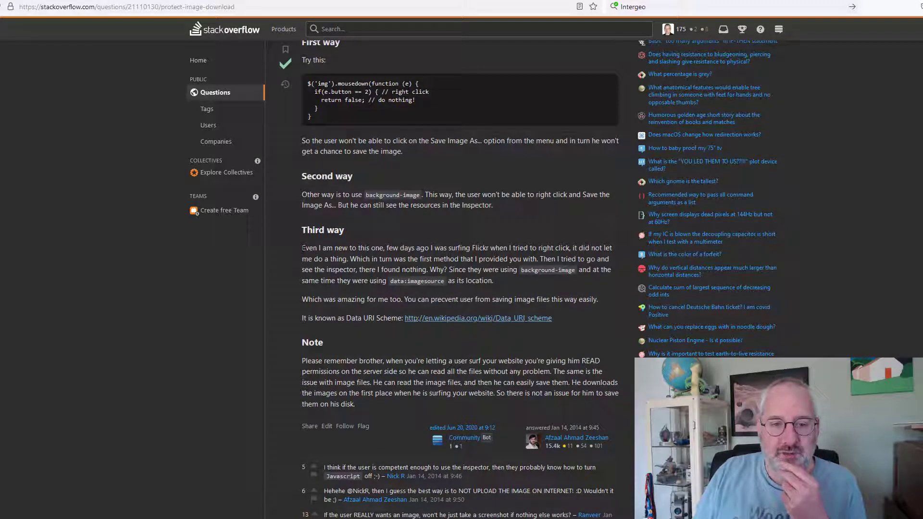
left_click_drag(303, 248, 586, 317)
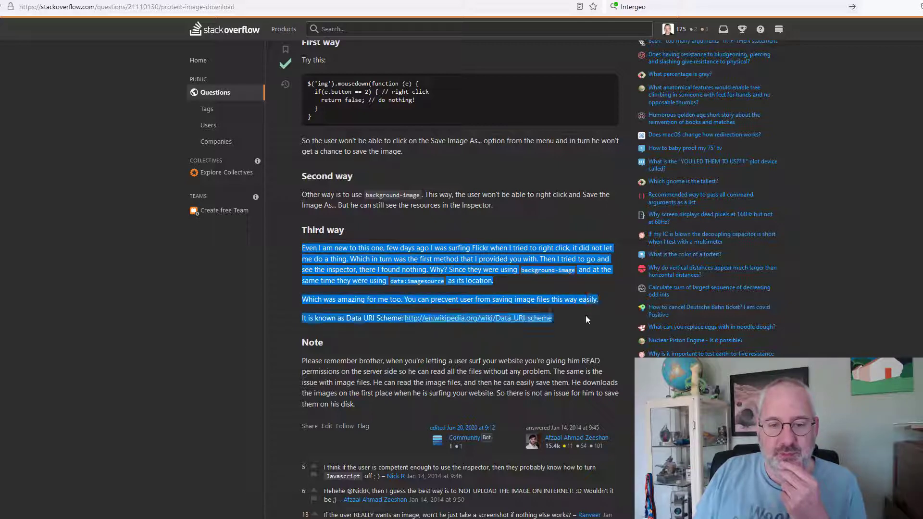
left_click(576, 318)
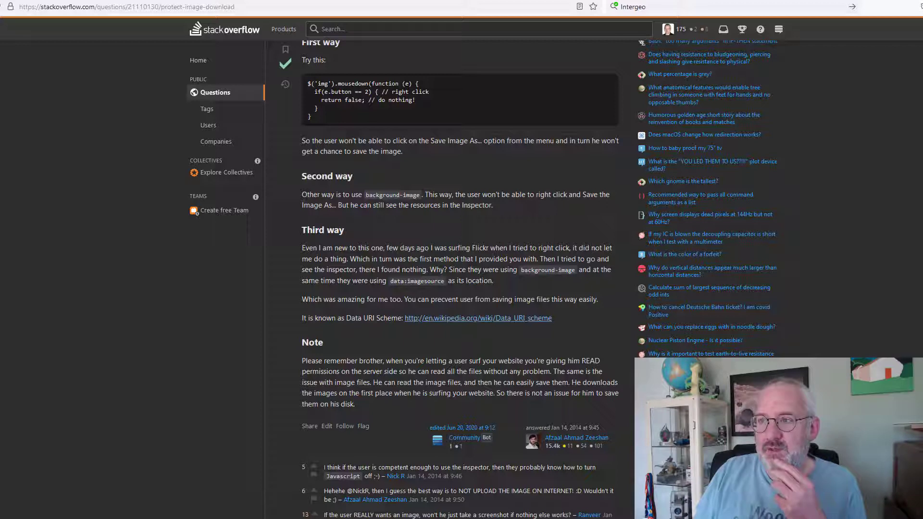
Switch to the Wikipedia Data URI scheme article and highlight the data URI and its base64 string in the HTML image example.
key("ctrl+Tab")
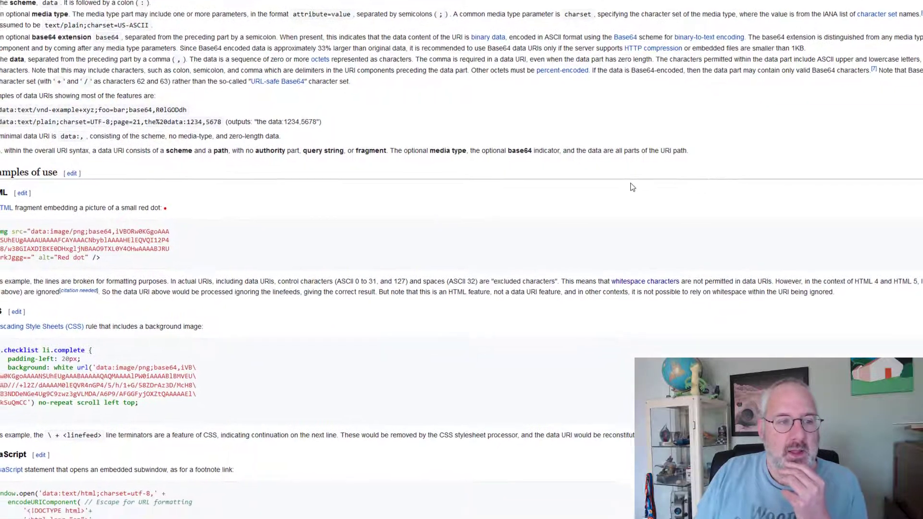
scroll(630, 186, "up", 5)
scroll(630, 182, "down", 5)
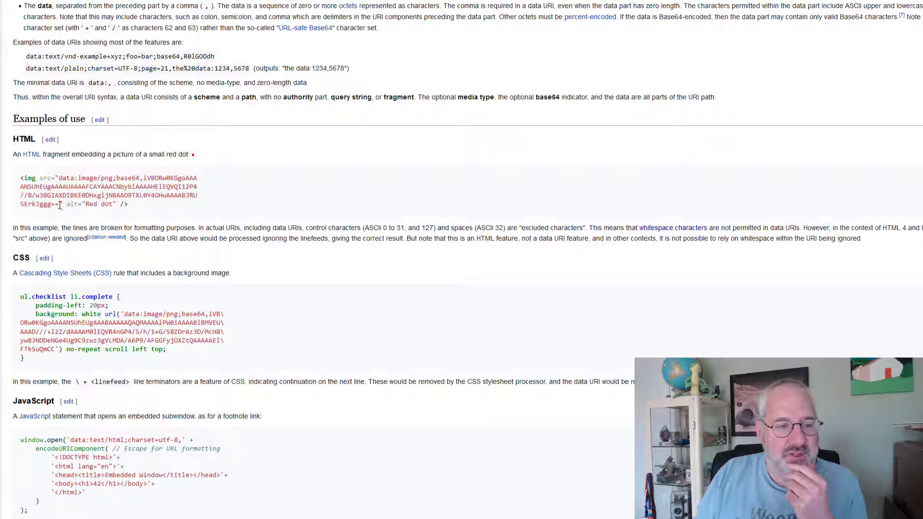
left_click_drag(60, 205, 60, 178)
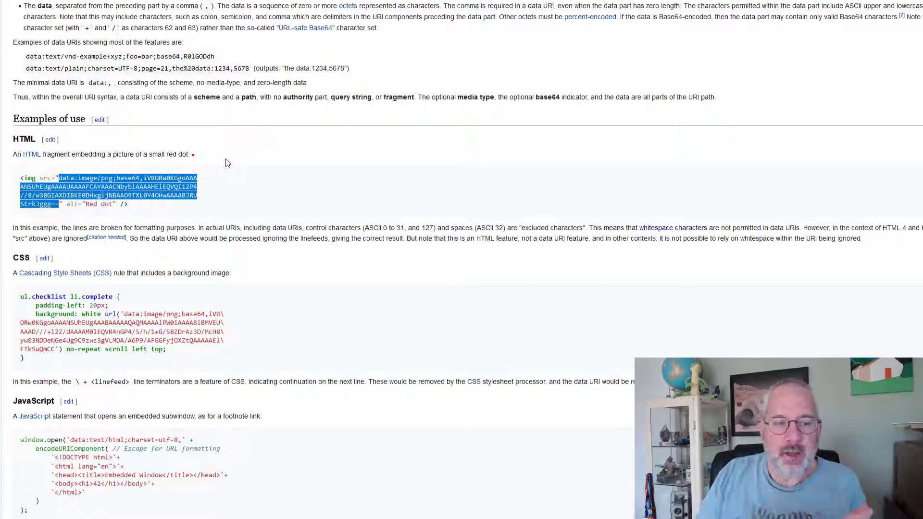
left_click(242, 195)
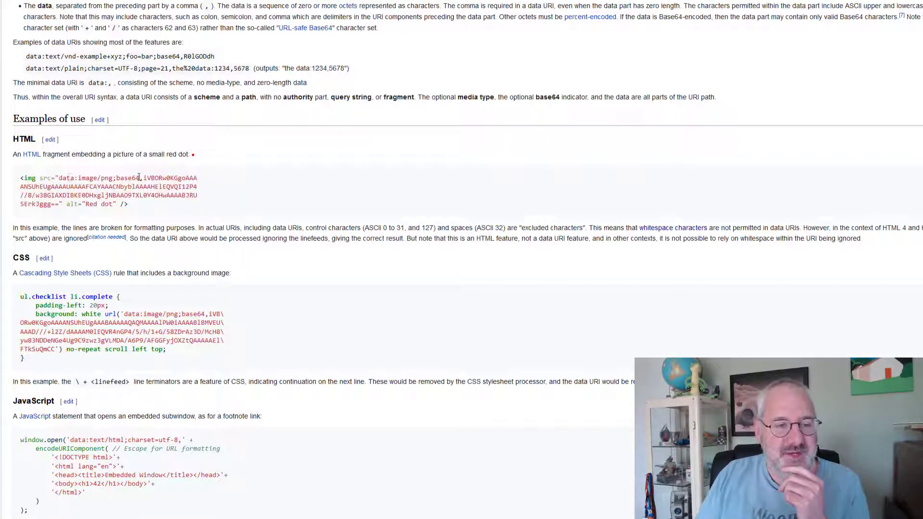
left_click_drag(144, 177, 60, 206)
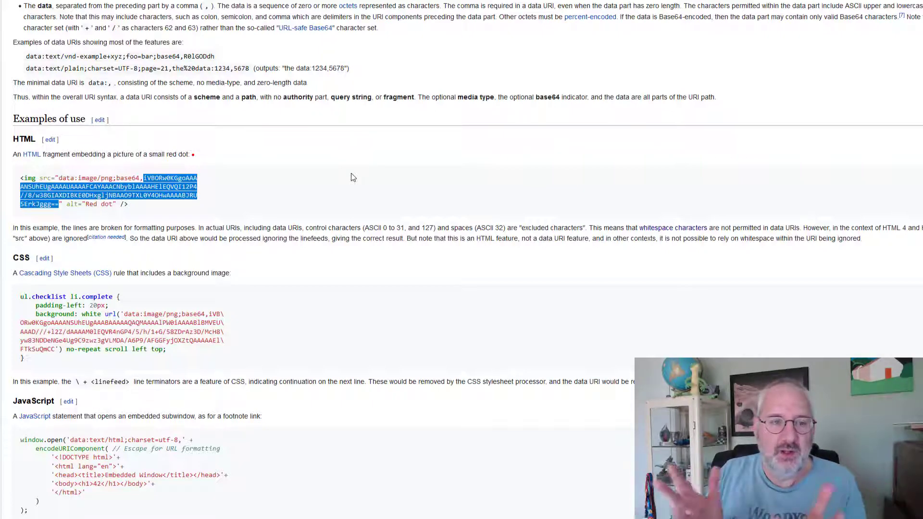
scroll(351, 173, "up", 1)
scroll(351, 173, "down", 2)
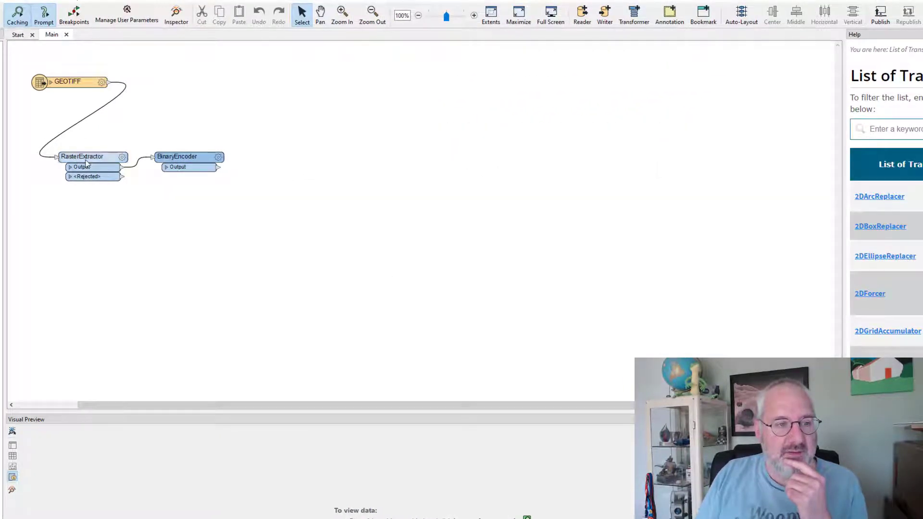
Switch to the raster workspace in FME Workbench and arrange RasterExtractor and BinaryEncoder in one row after the GEOTIFF reader.
left_click_drag(85, 163, 182, 88)
left_click_drag(200, 154, 327, 79)
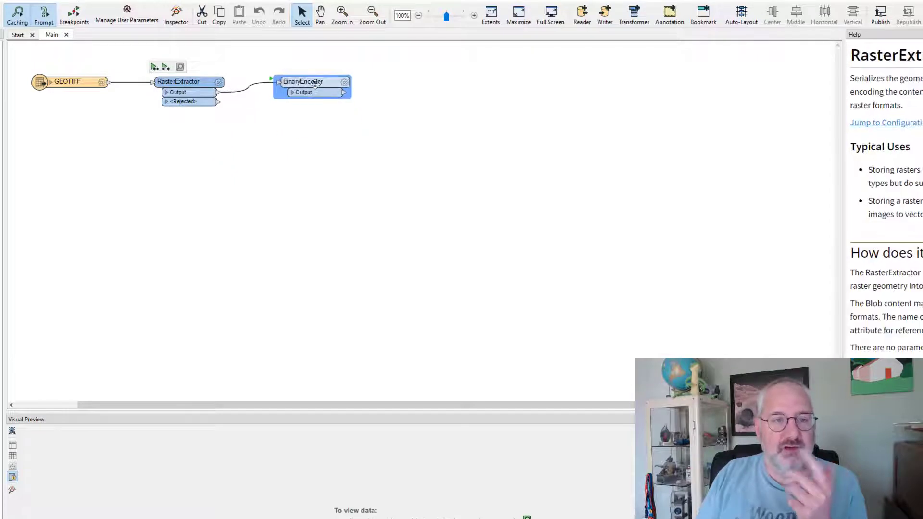
left_click(331, 132)
Run the workspace with C:\FMEData2023\Data\Orthophotos\04-05-NO.tif as the source GeoTIFF.
mouse_move(71, 90)
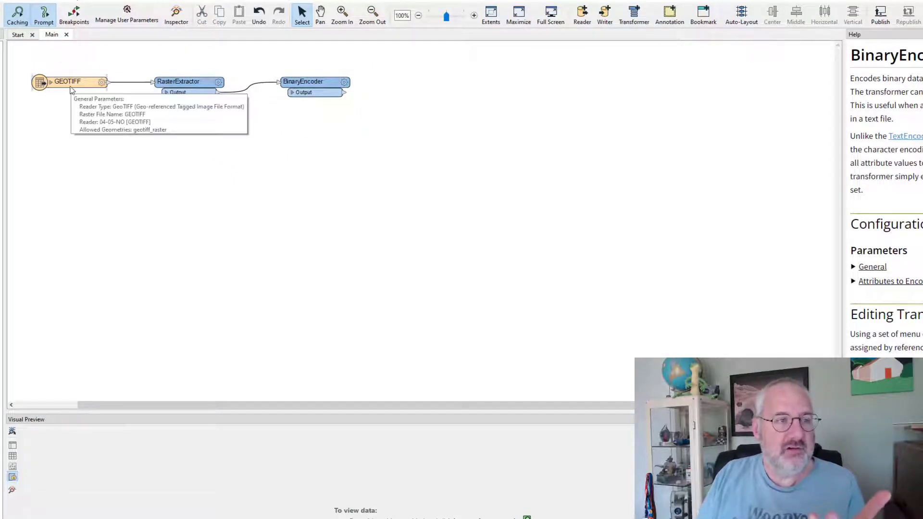
left_click(1, 16)
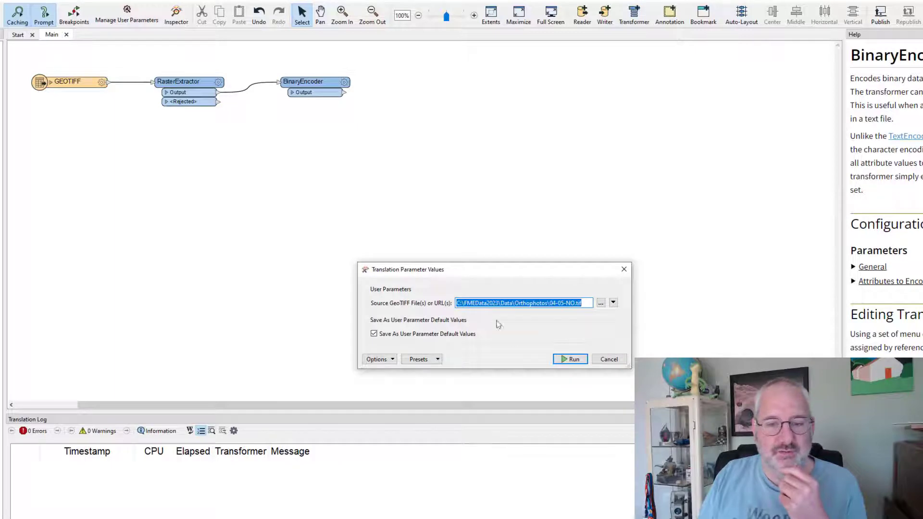
left_click(572, 359)
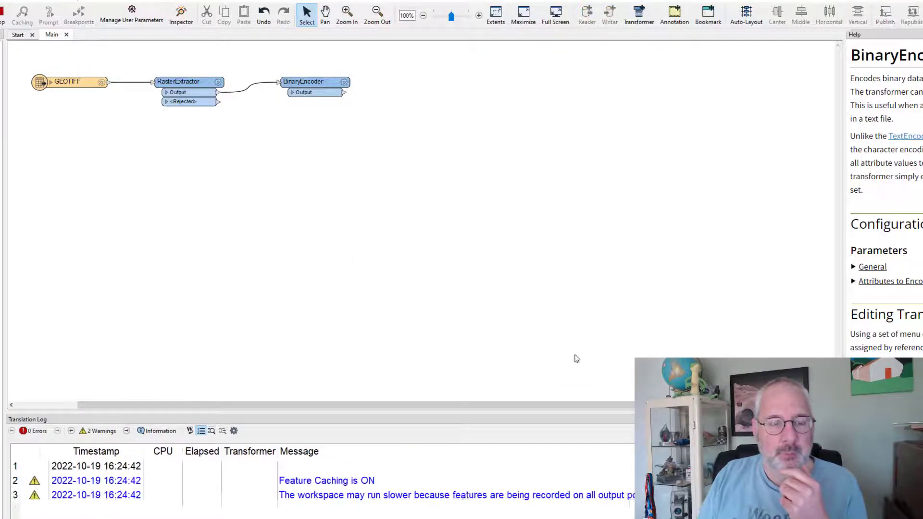
Inspect the RasterExtractor's cached output, view the full _rasterBlob value, and close the value viewer.
left_click(71, 83)
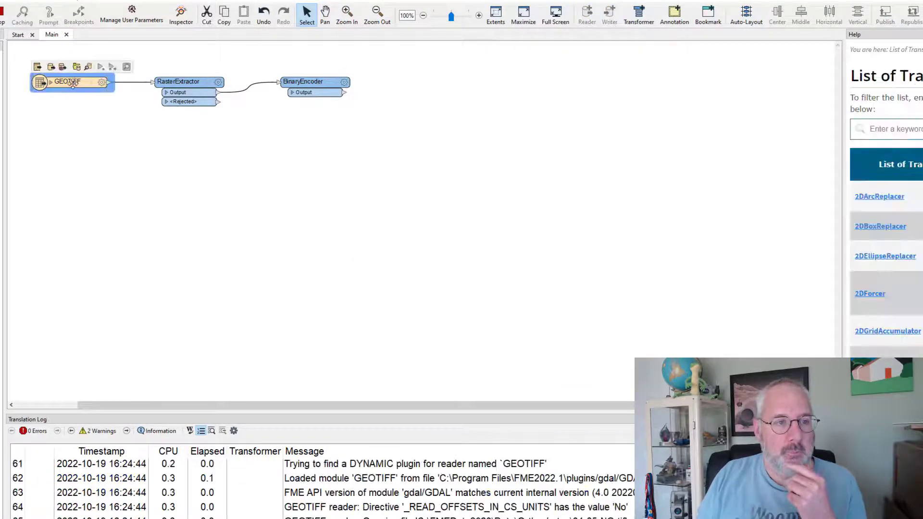
left_click(212, 93)
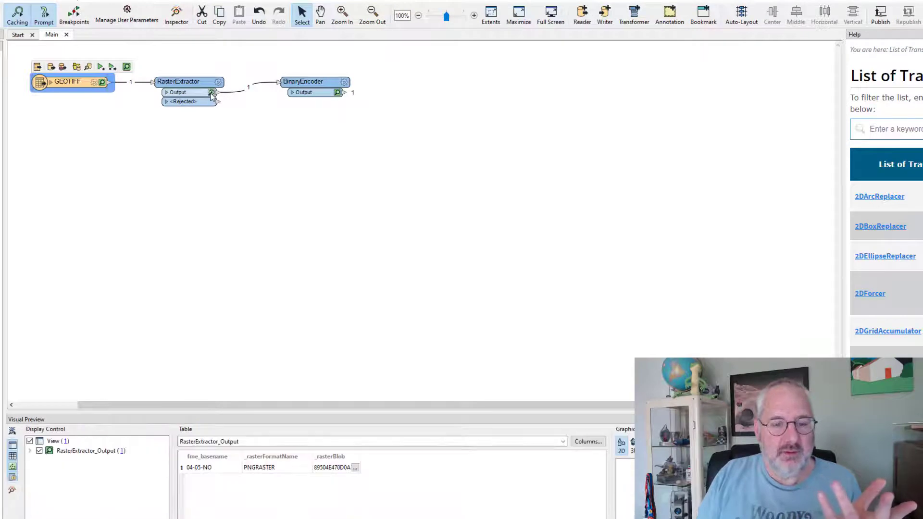
left_click(355, 468)
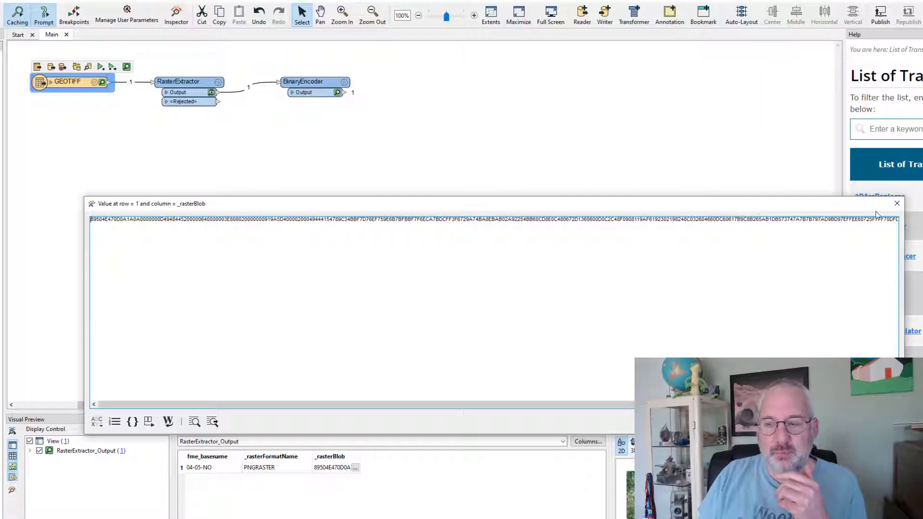
left_click(897, 205)
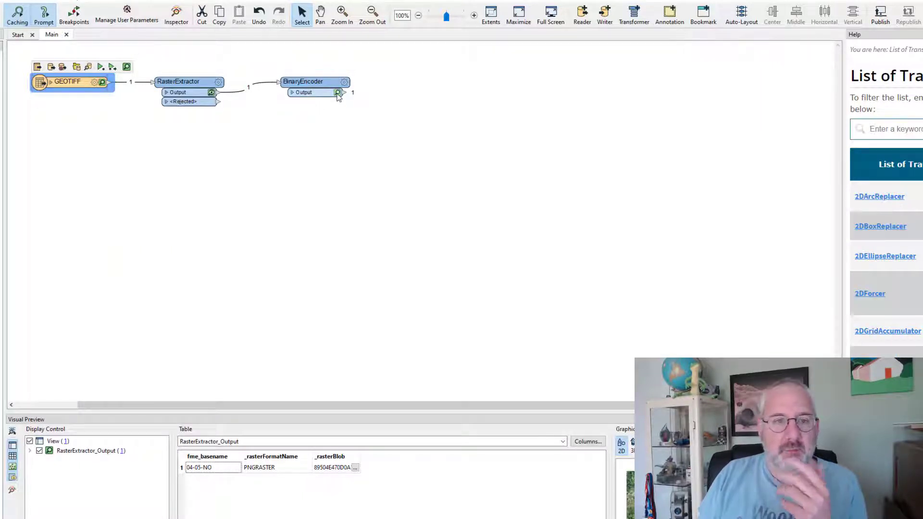
Check the BinaryEncoder's parameters without changing them, and view the full encoded _raster value in its cached output.
double_click(308, 82)
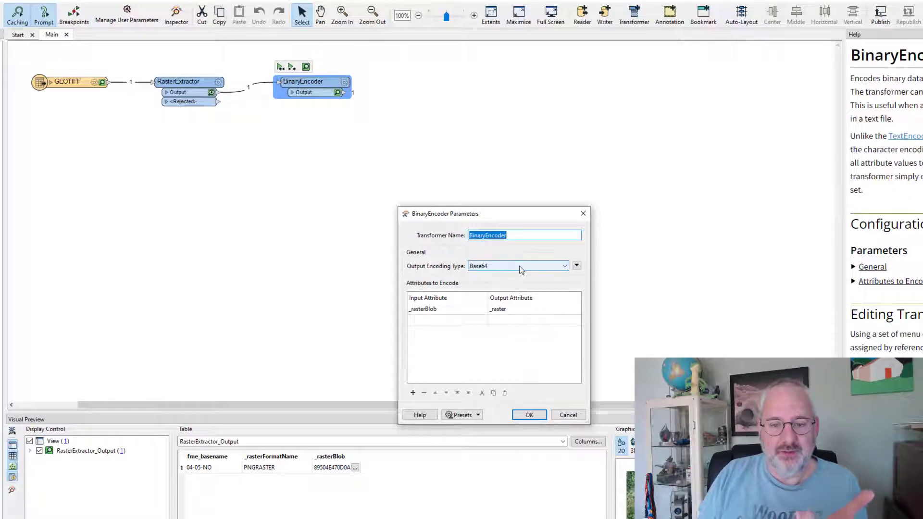
left_click(567, 415)
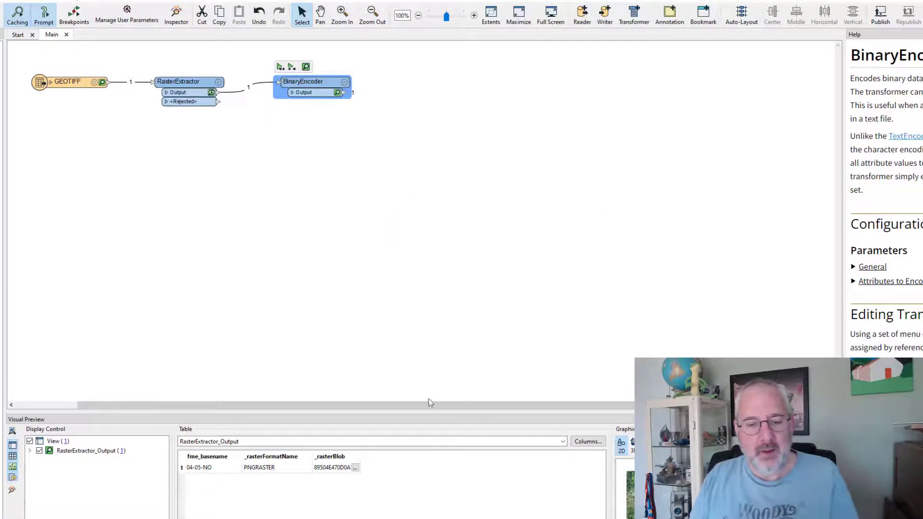
left_click(337, 92)
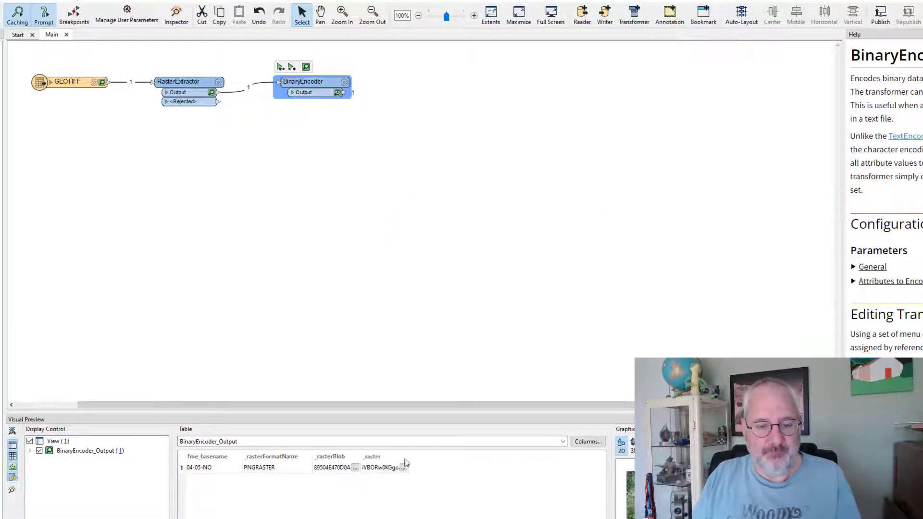
left_click(404, 468)
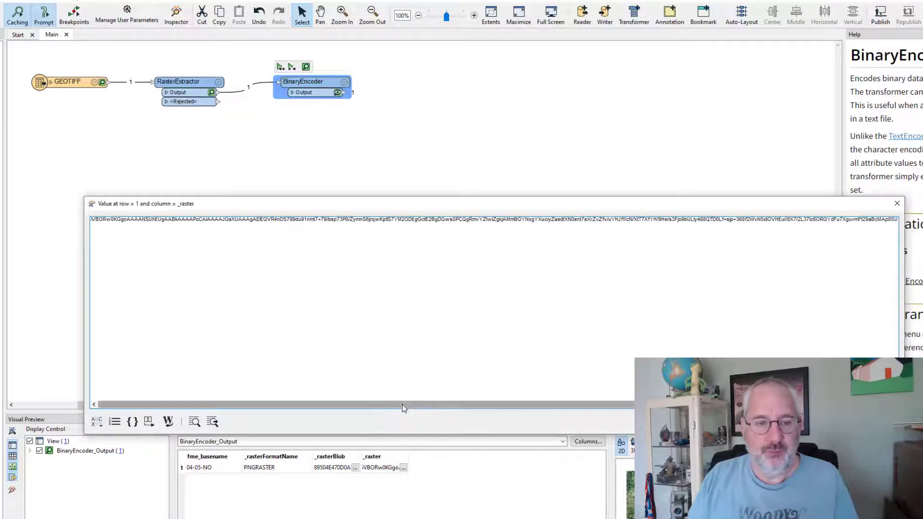
Switch to the browser's Data URI scheme article for comparison and show the deleteme.html page with the embedded orthophoto.
key("alt+Tab")
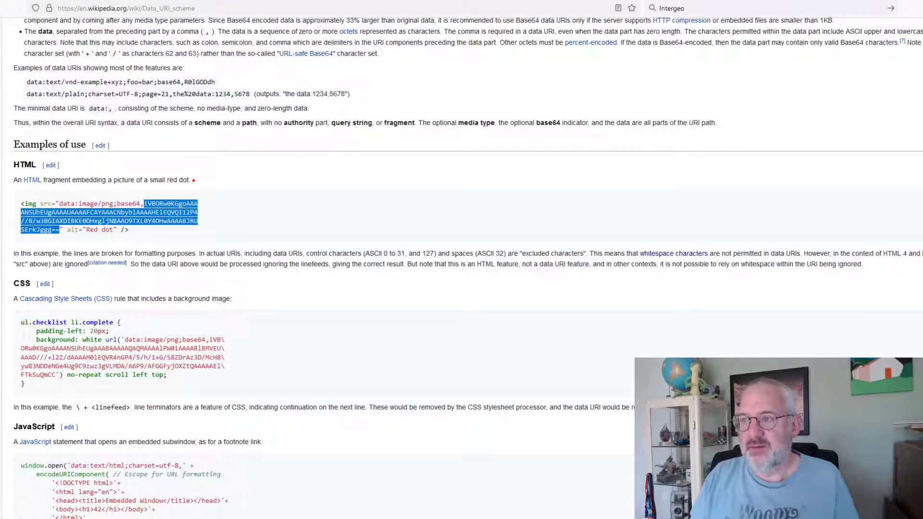
left_click(880, 1)
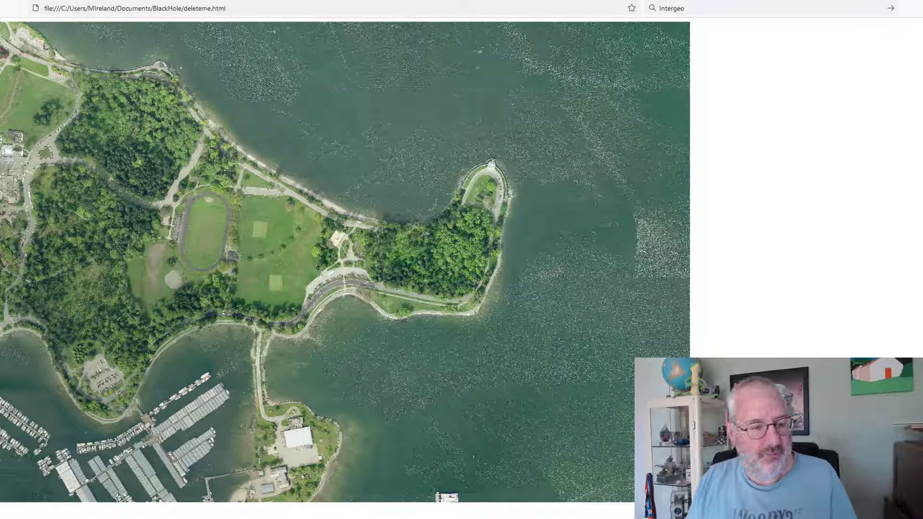
key("alt+Tab")
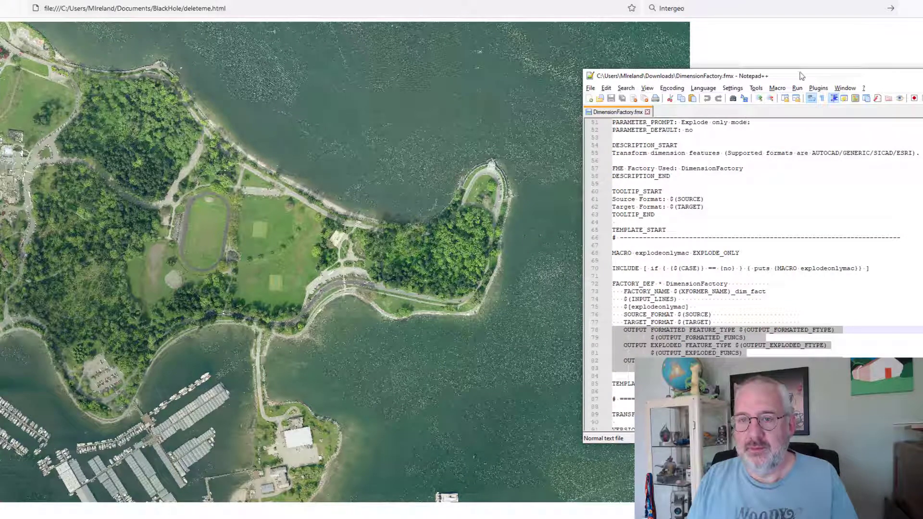
key("alt+Tab")
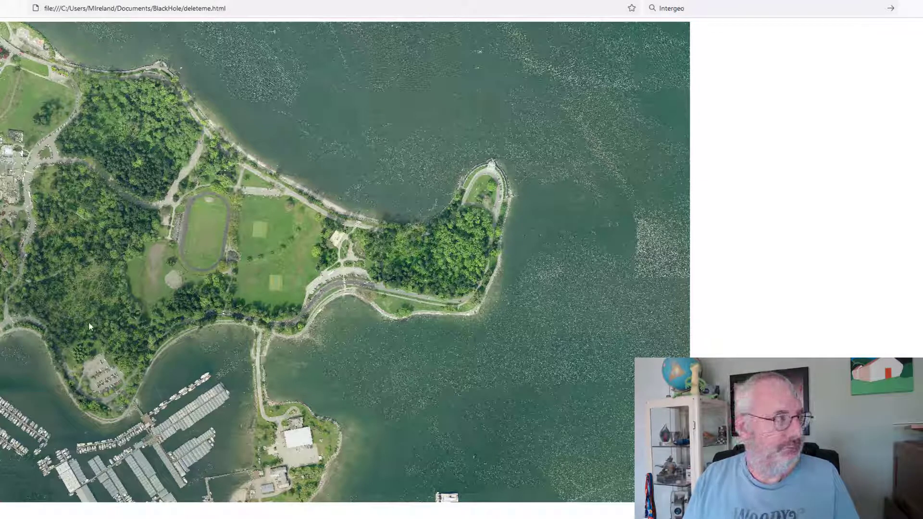
Show the source of deleteme.html in Notepad++ beside the browser page, mark its base64 img tag, and put the editor away.
left_click_drag(16, 53, 822, 9)
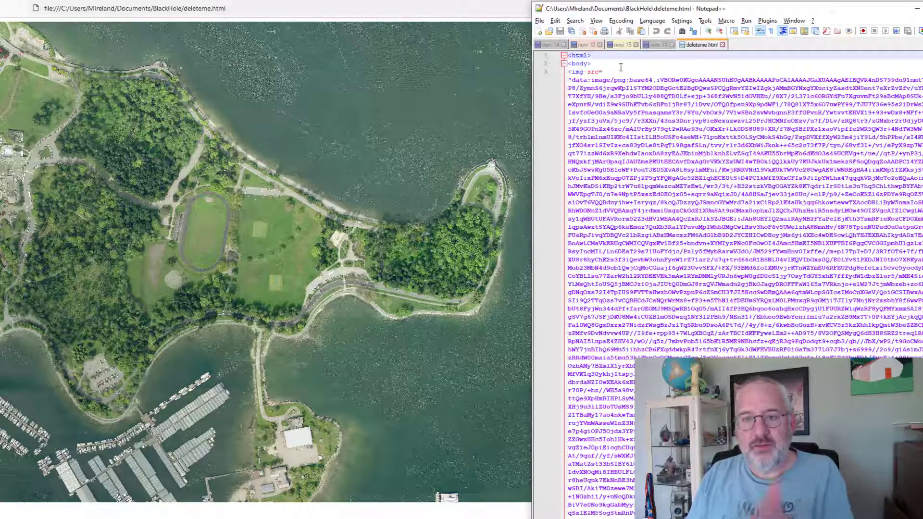
triple_click(657, 79)
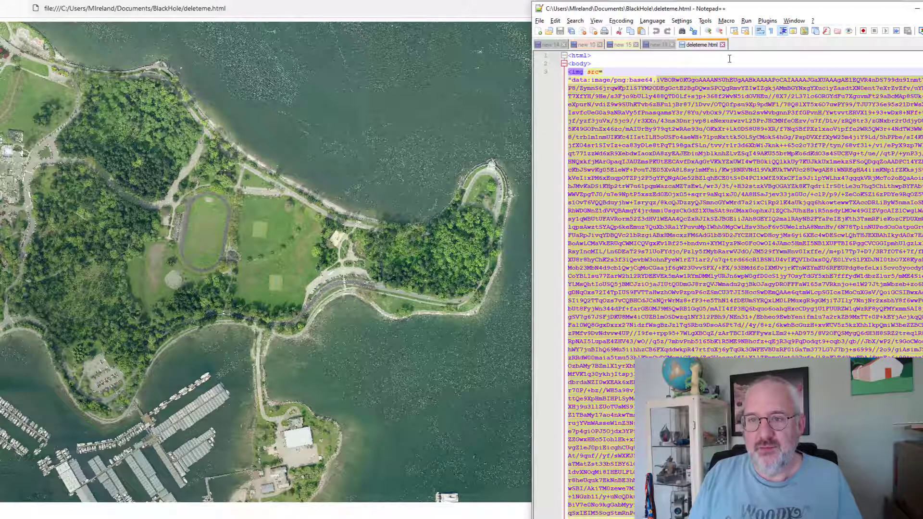
left_click(913, 10)
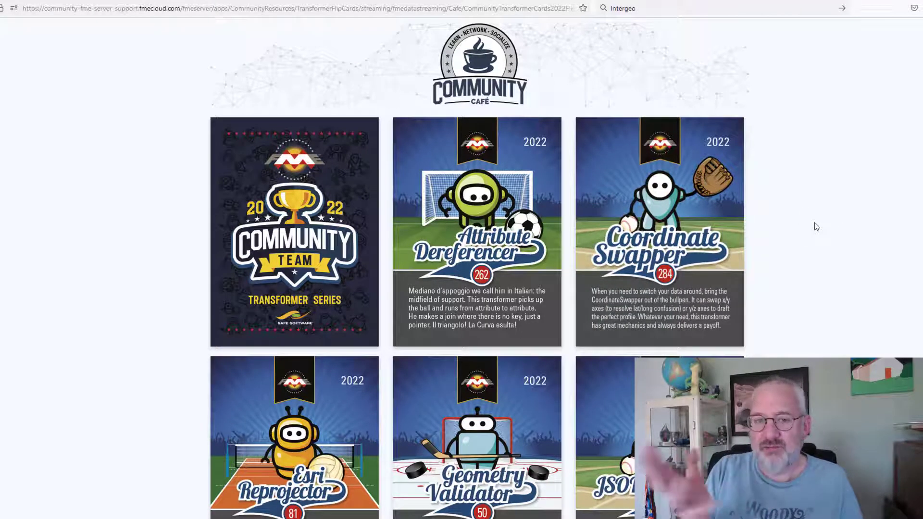
Switch to the flip cards workspace and move the Create Box for Each Transformer in List bookmark farther from the connected Row/Column bookmark.
key("alt+Tab")
key("alt+Tab")
key("alt+Tab")
key("alt+Tab")
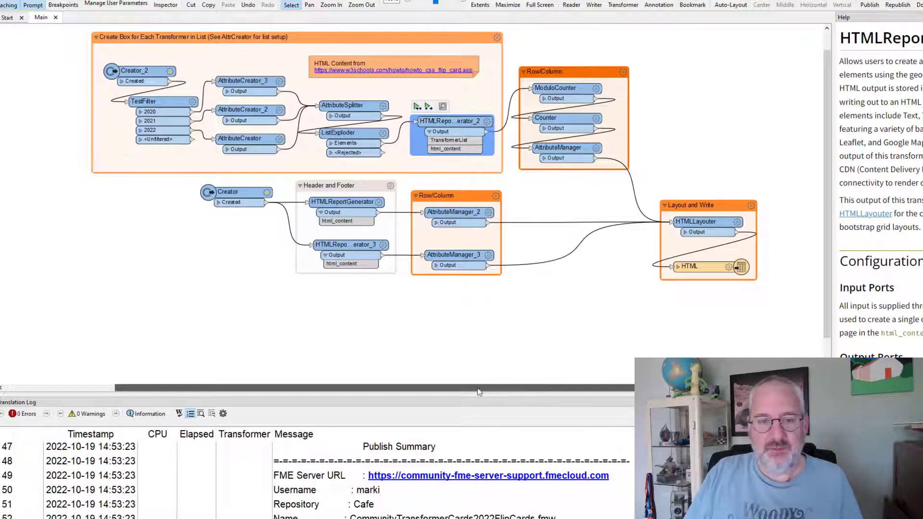
mouse_move(515, 386)
left_mouse_down()
mouse_move(504, 386)
mouse_move(524, 385)
left_mouse_up()
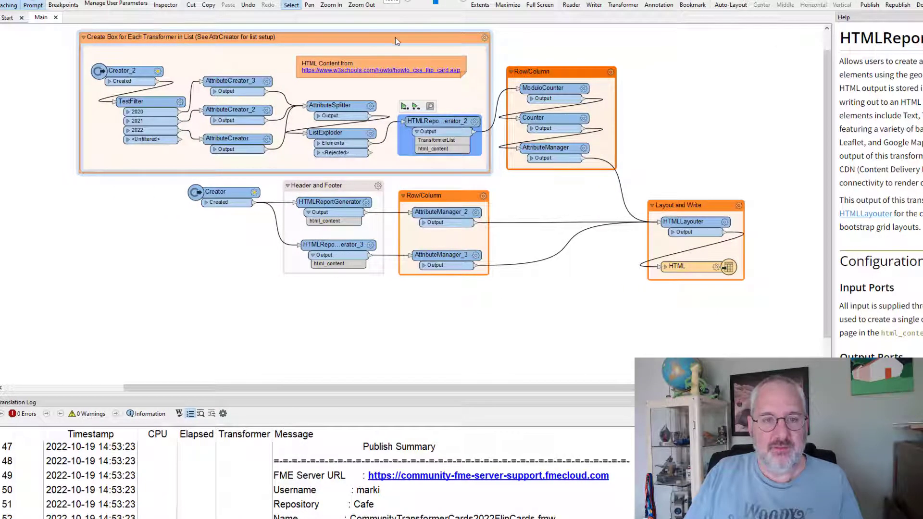
left_click_drag(396, 37, 239, 227)
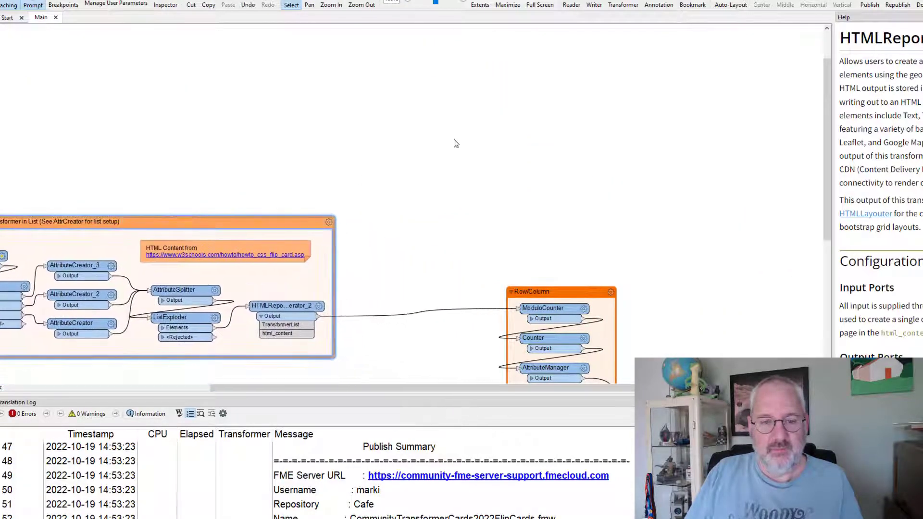
left_click_drag(470, 128, 676, 52)
key("Escape")
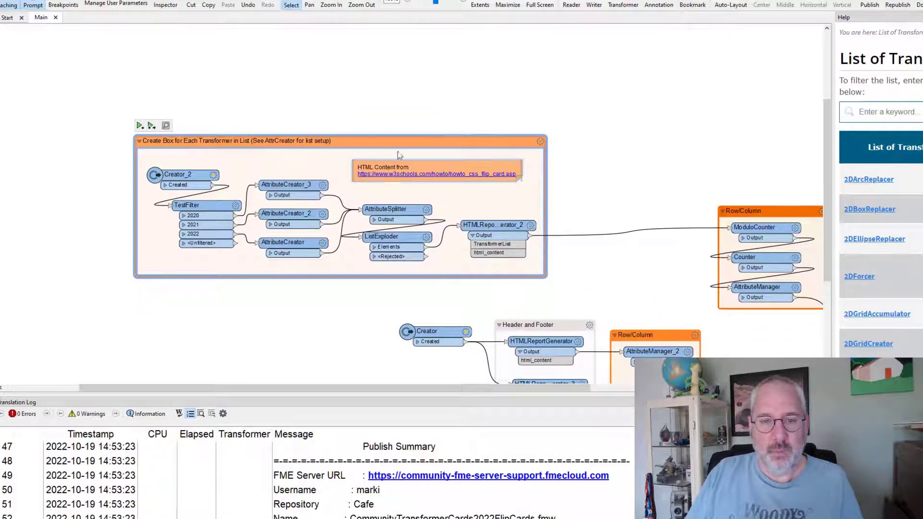
left_click_drag(399, 147, 351, 138)
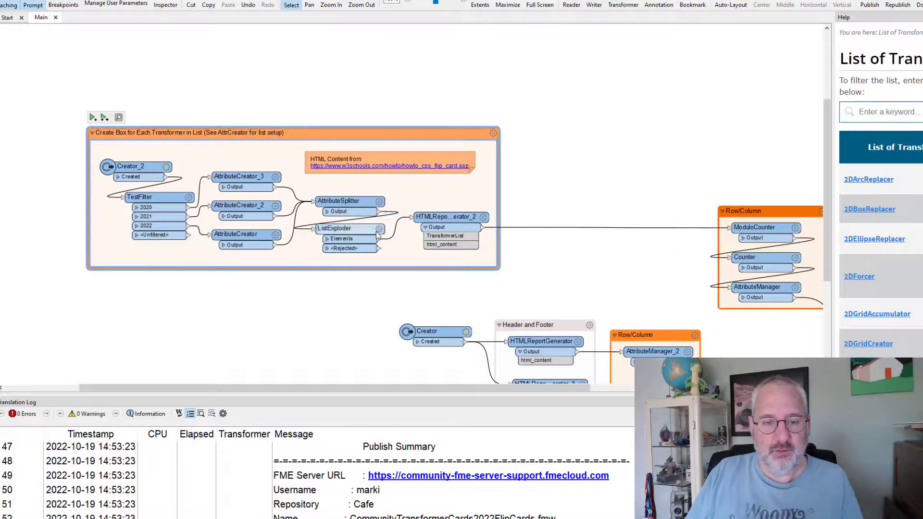
Copy the front card image's full URL from the Custom HTML content of HTMLReportGenerator_2 and leave its parameters unchanged.
mouse_move(378, 235)
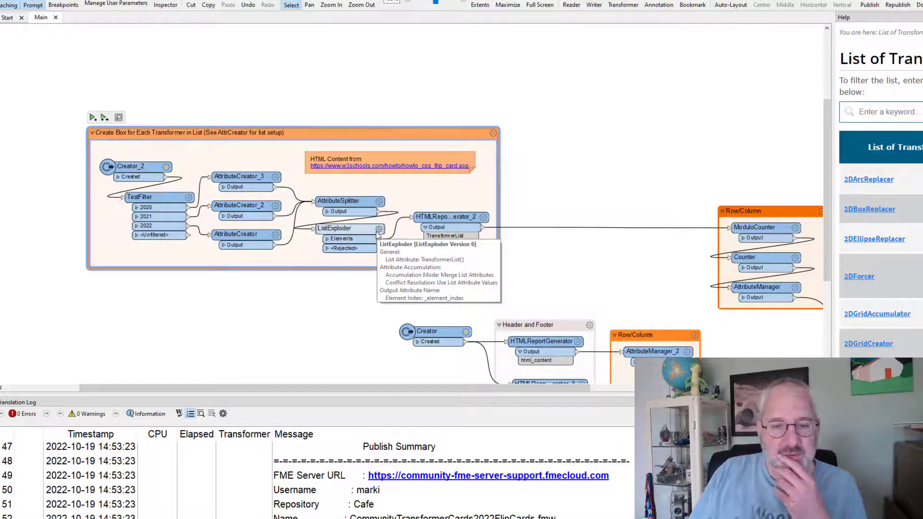
left_click(483, 217)
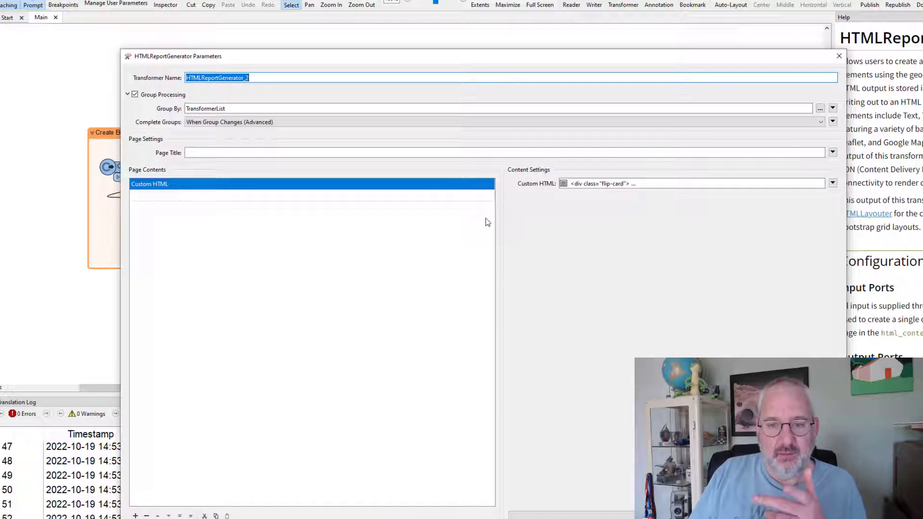
left_click(833, 183)
left_click(854, 212)
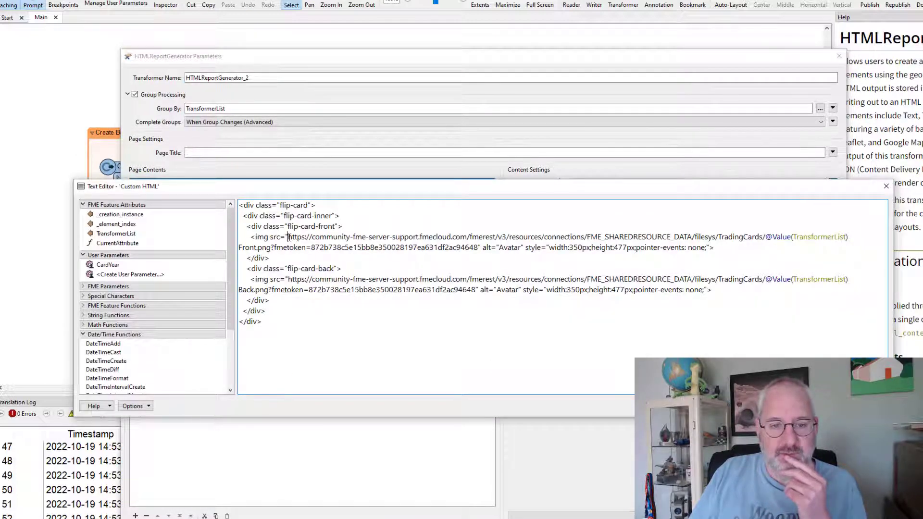
left_click_drag(288, 237, 479, 247)
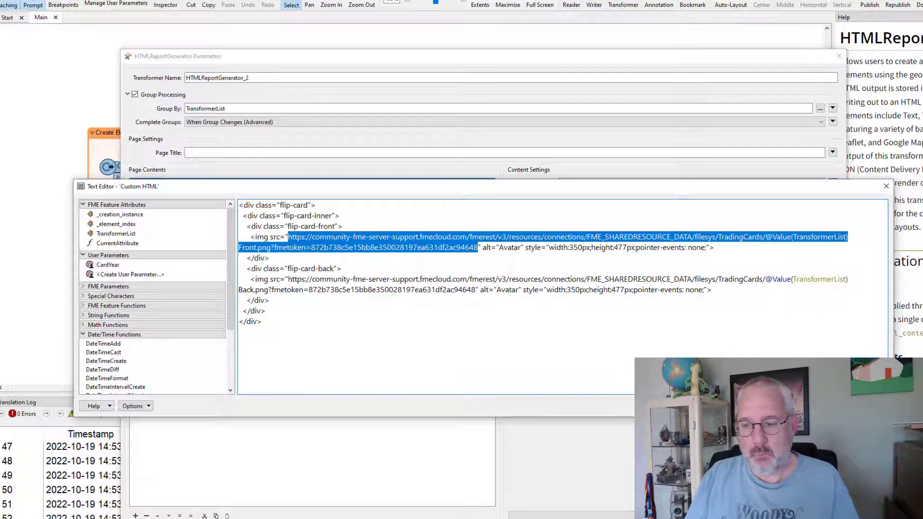
left_click(832, 407)
left_click(782, 518)
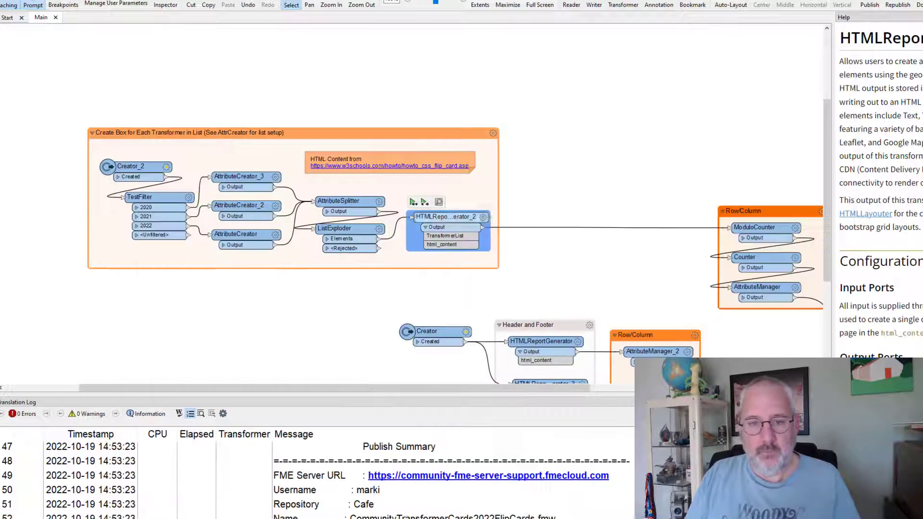
Add a FeatureReader above the Create Box bookmark and connect the ListExploder's Elements output to its Initiator port.
left_click(571, 161)
type("rasterr")
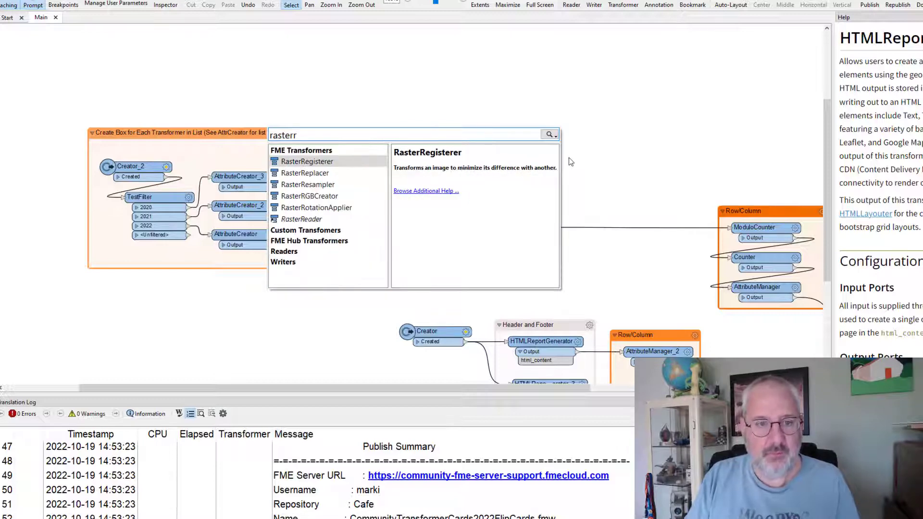
key("Down")
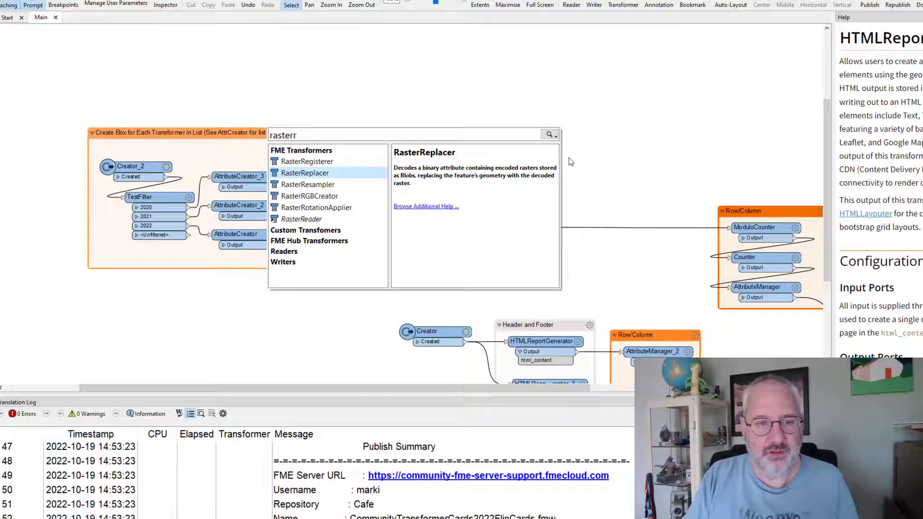
type("ea")
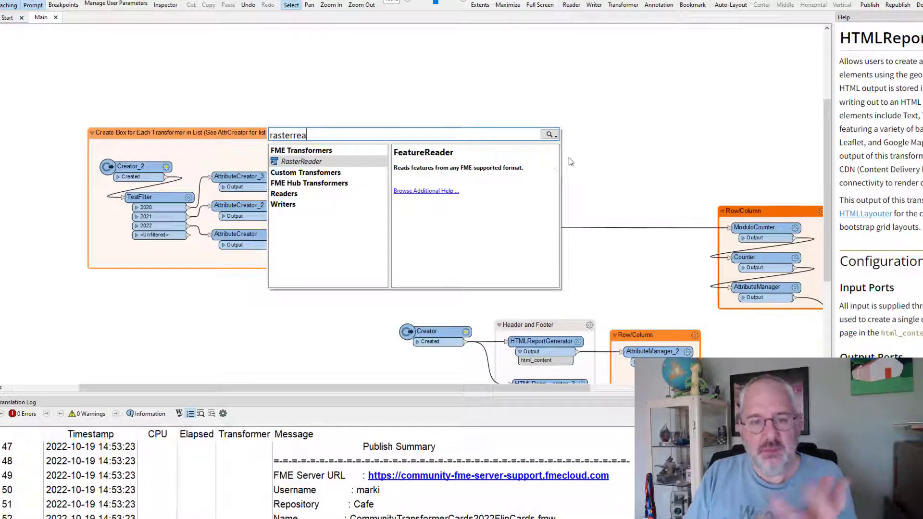
key("Return")
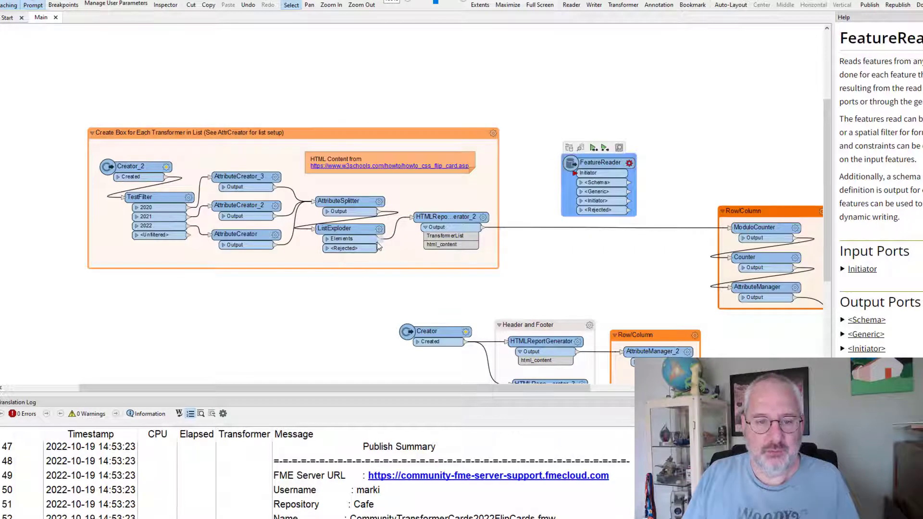
left_click_drag(379, 239, 463, 66)
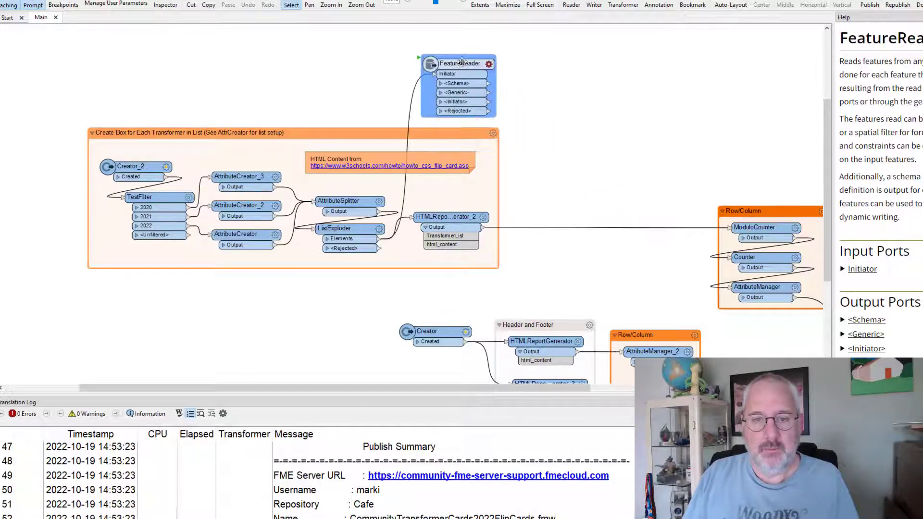
Set the FeatureReader's reader format to PNG (Portable Network Graphics).
left_click(489, 65)
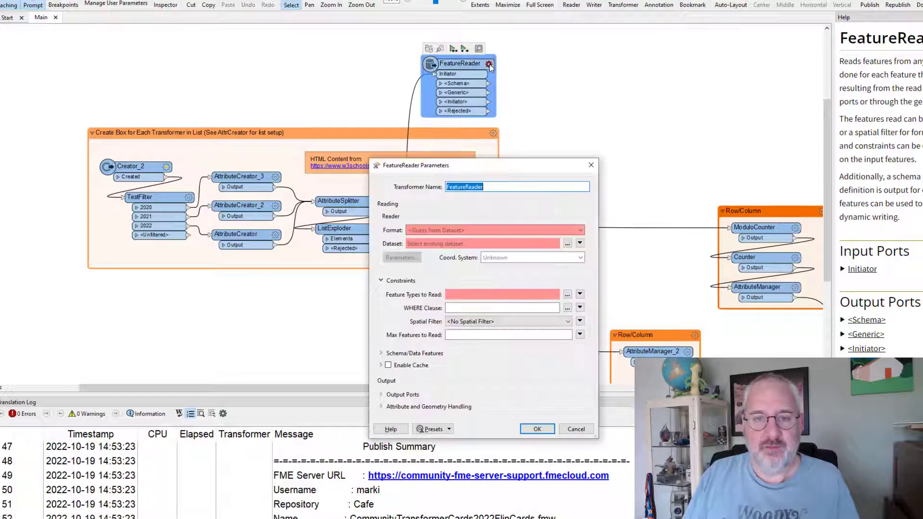
left_click(561, 230)
type("png")
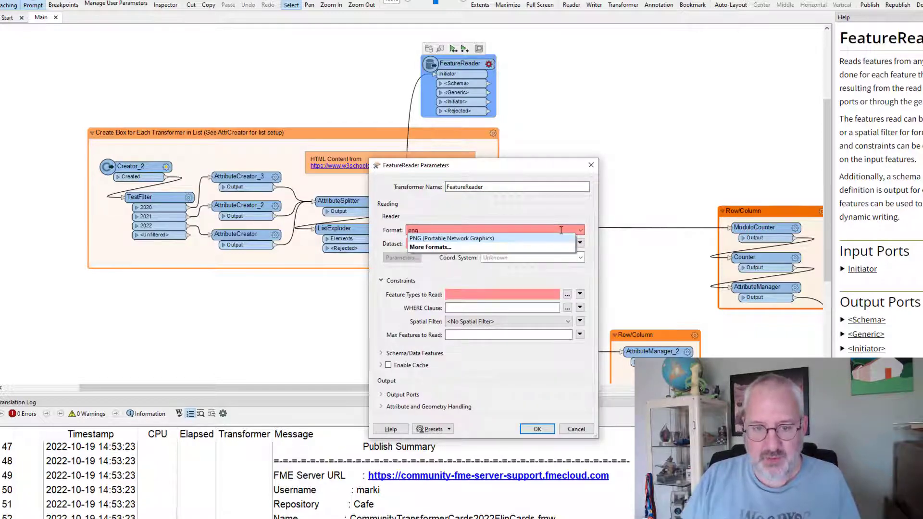
left_click(484, 238)
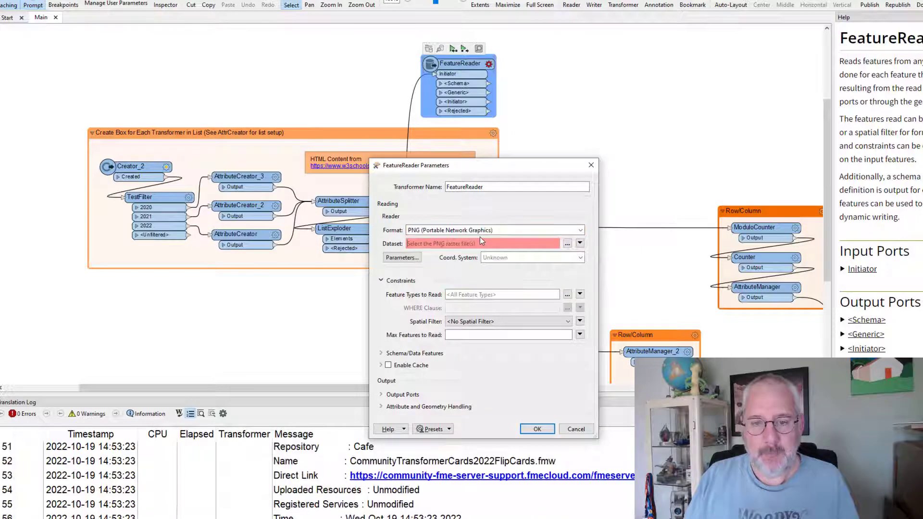
Set the FeatureReader's dataset to the copied front image URL including its access token, and decline generating separate output ports.
left_click(580, 244)
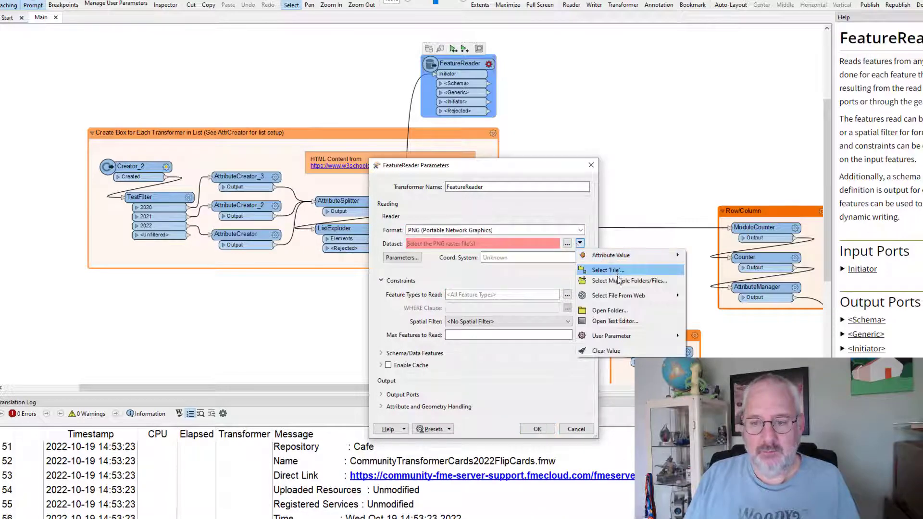
left_click(616, 322)
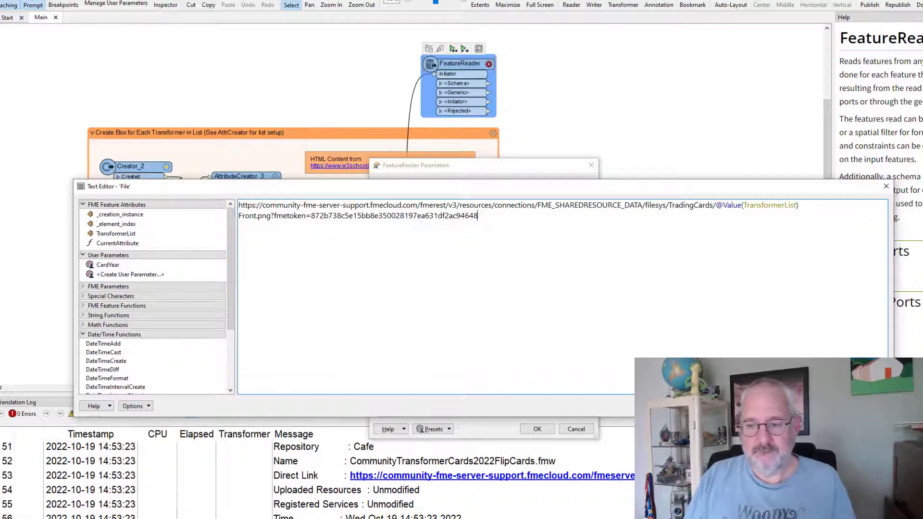
left_click(832, 407)
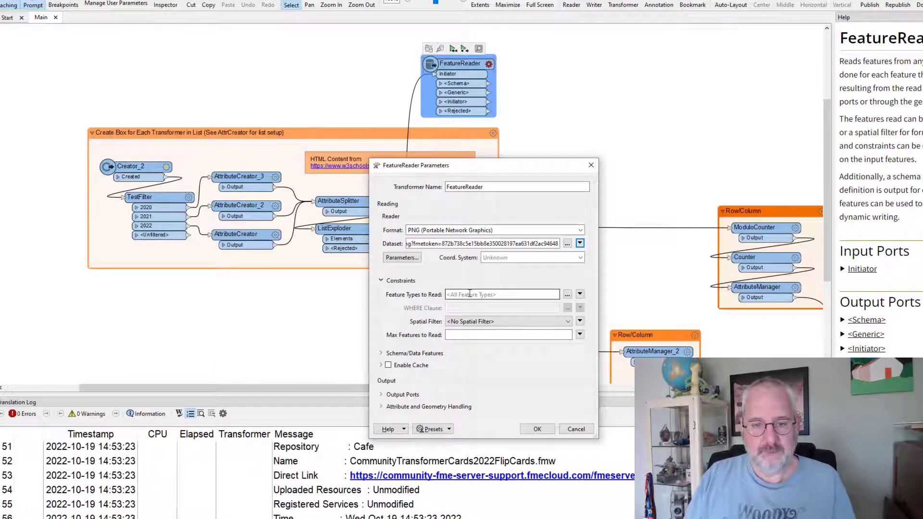
left_click(538, 429)
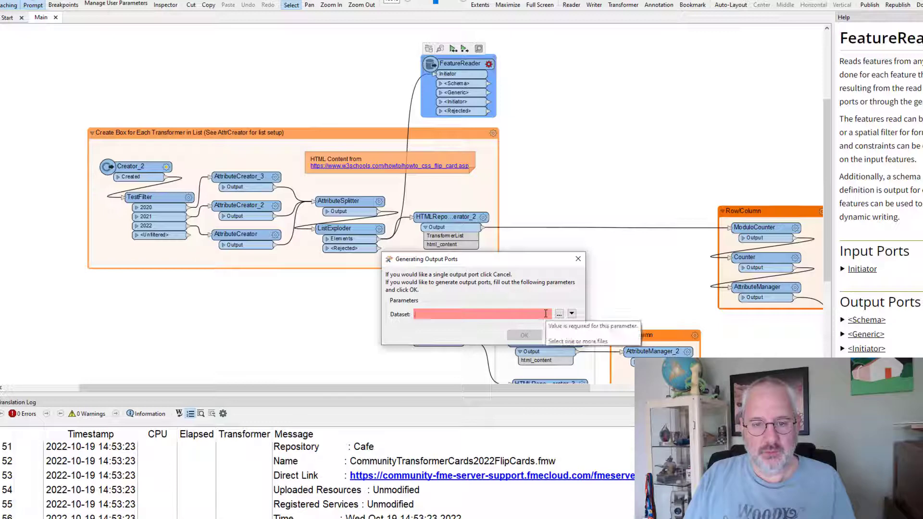
left_click(559, 335)
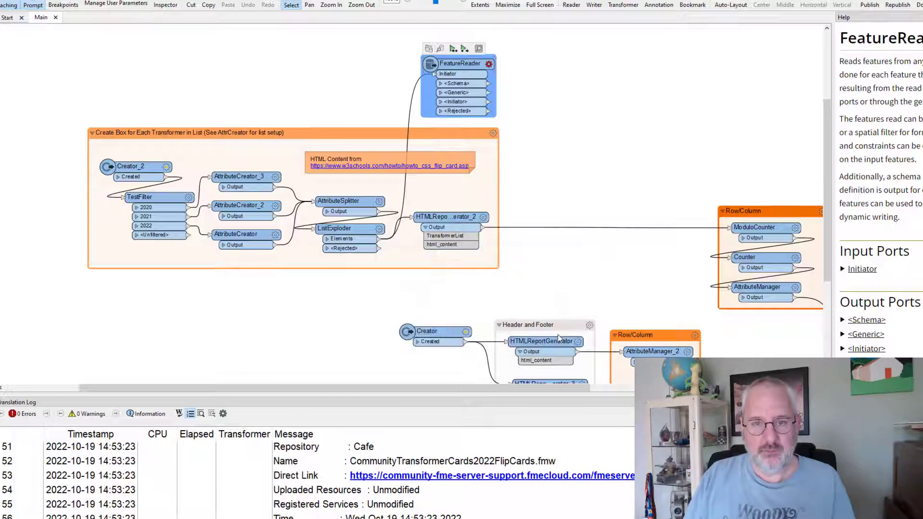
Run the workspace up to the FeatureReader with the prompted parameter values and inspect its <Generic> output cache.
left_click(453, 49)
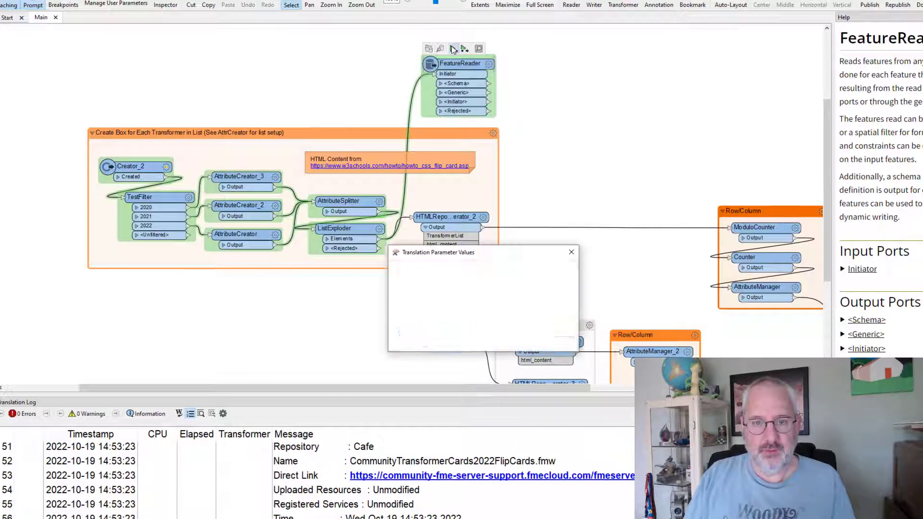
left_click(518, 341)
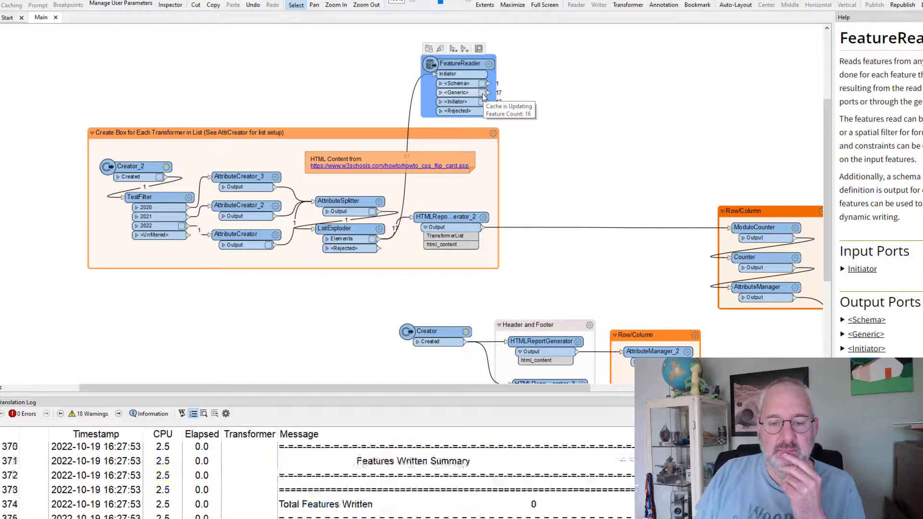
left_click(482, 93)
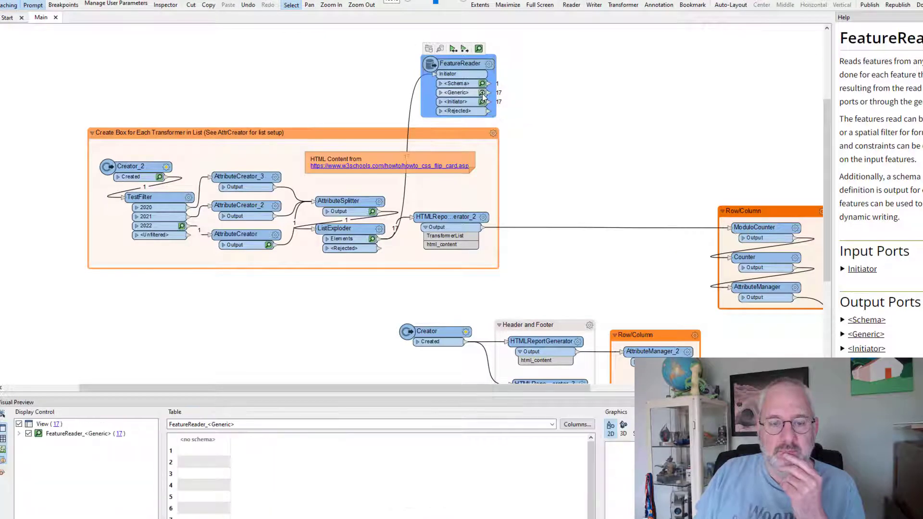
Examine several of the cached card records and the raster's properties, and show the card images as a slideshow.
left_click(204, 451)
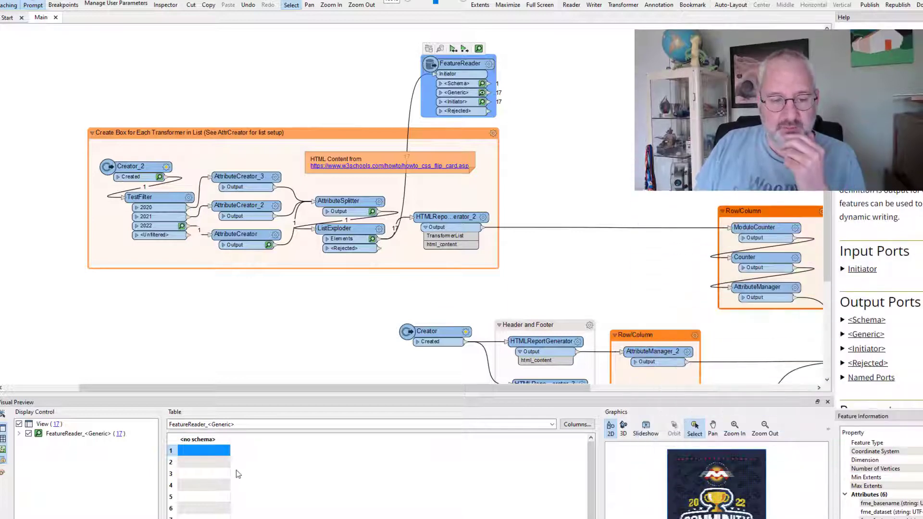
left_click(209, 464)
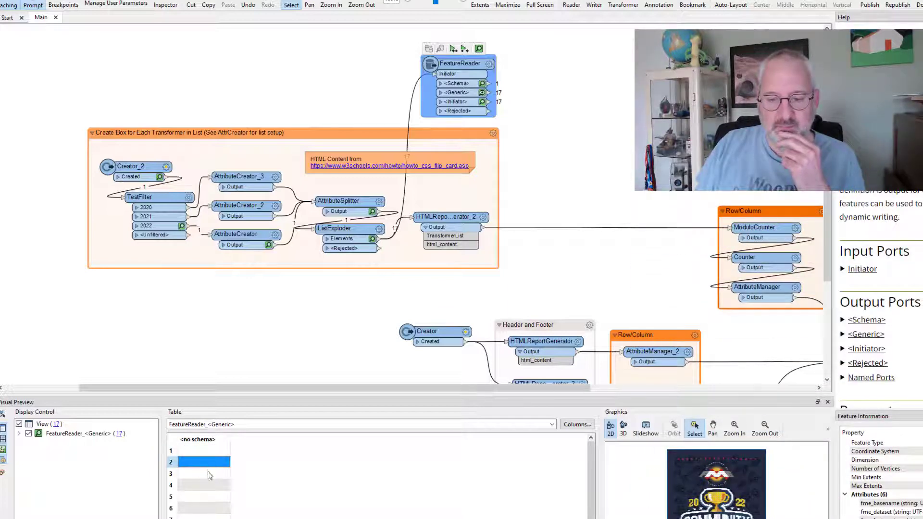
left_click(208, 474)
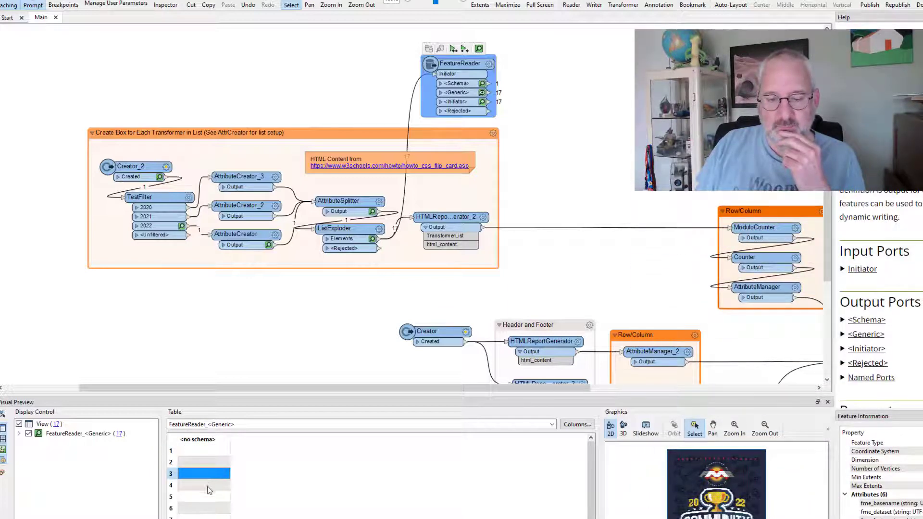
left_click(708, 493)
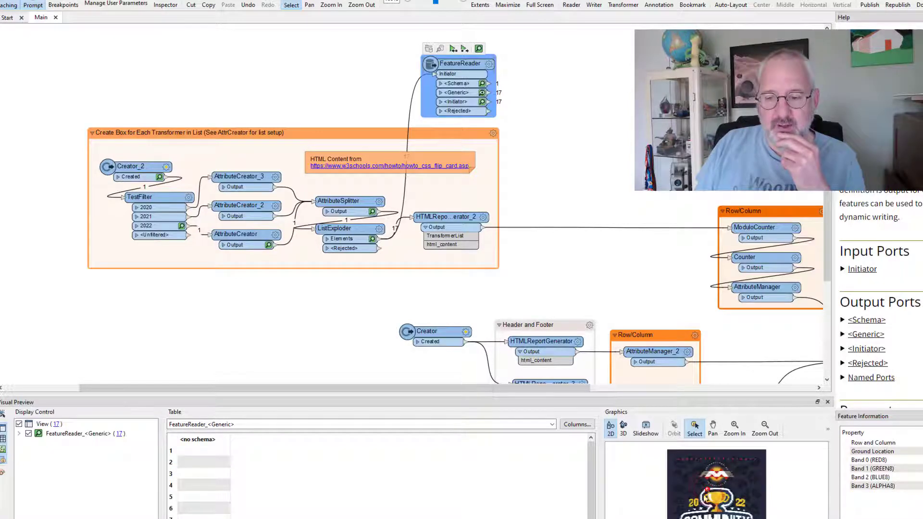
left_click(209, 510)
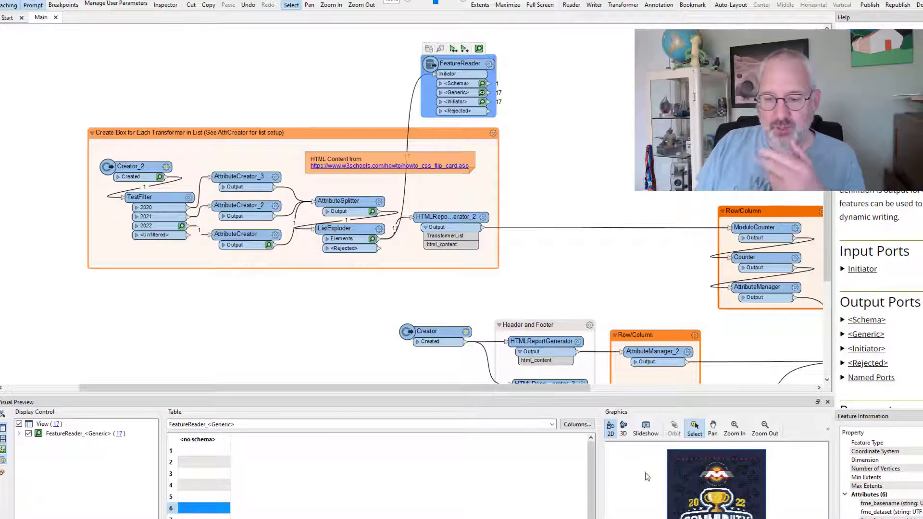
left_click(644, 429)
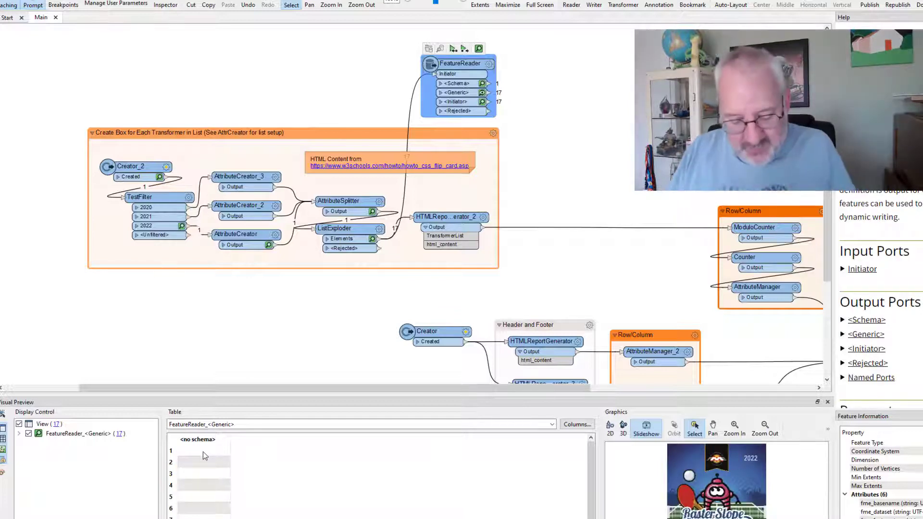
Switch to the GEOTIFF workspace, close the _raster value window, and copy the connected RasterExtractor and BinaryEncoder.
key("alt+Tab")
key("Tab")
key("Tab")
key("Tab")
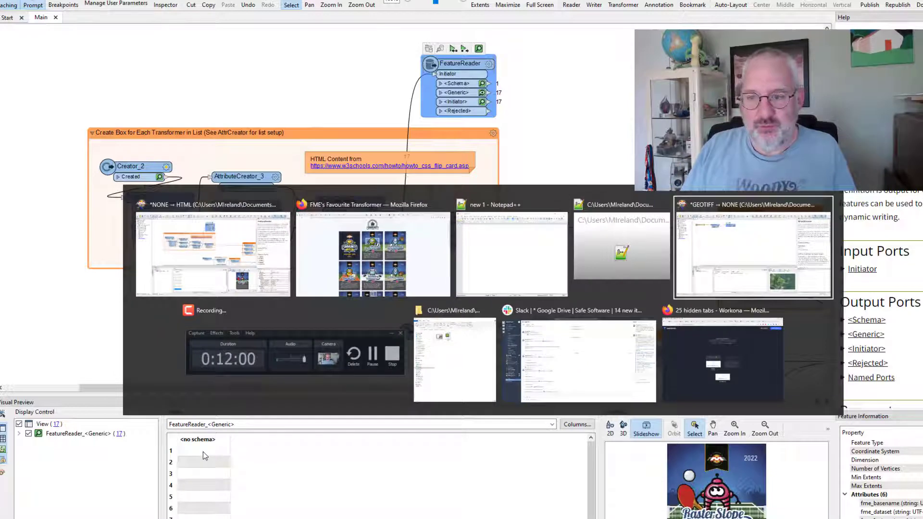
left_click(870, 406)
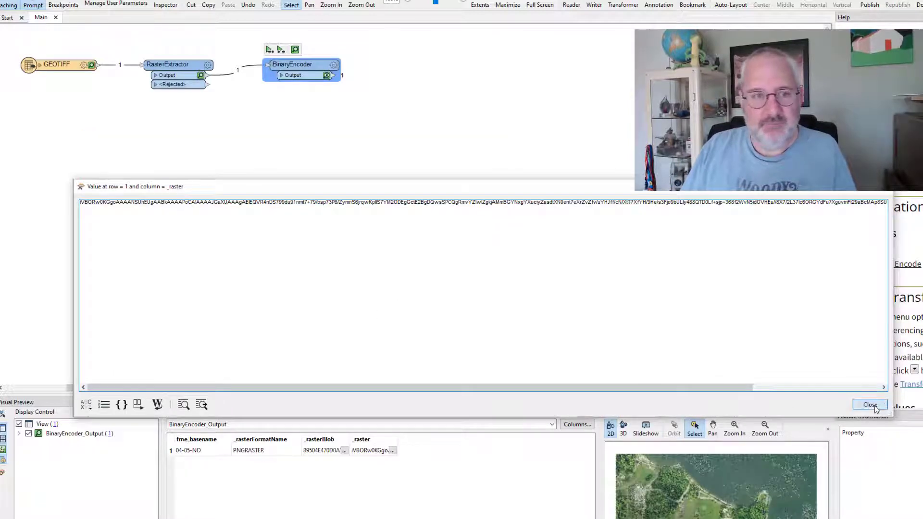
left_click_drag(167, 49, 310, 101)
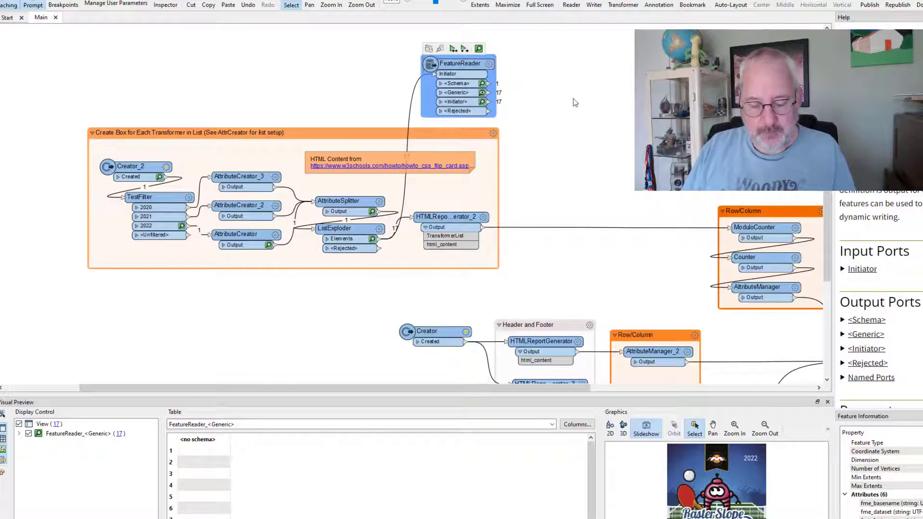
left_click(575, 103)
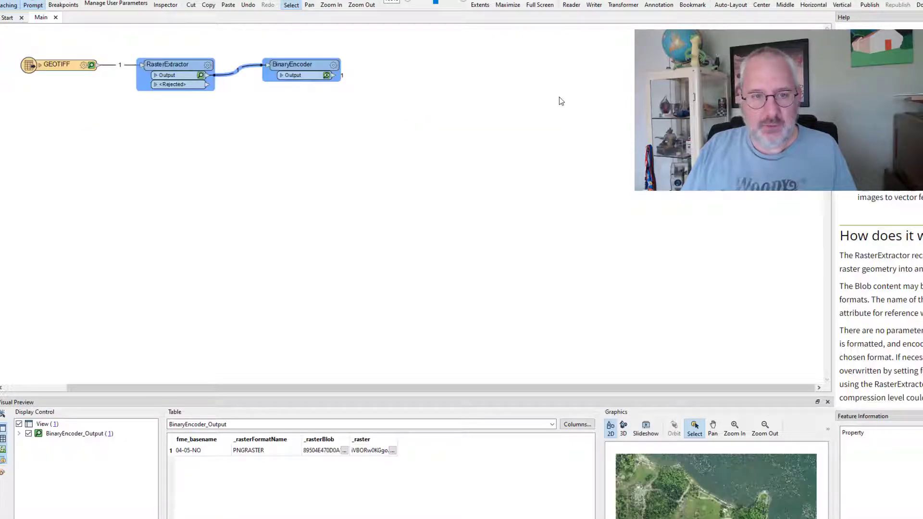
right_click(179, 67)
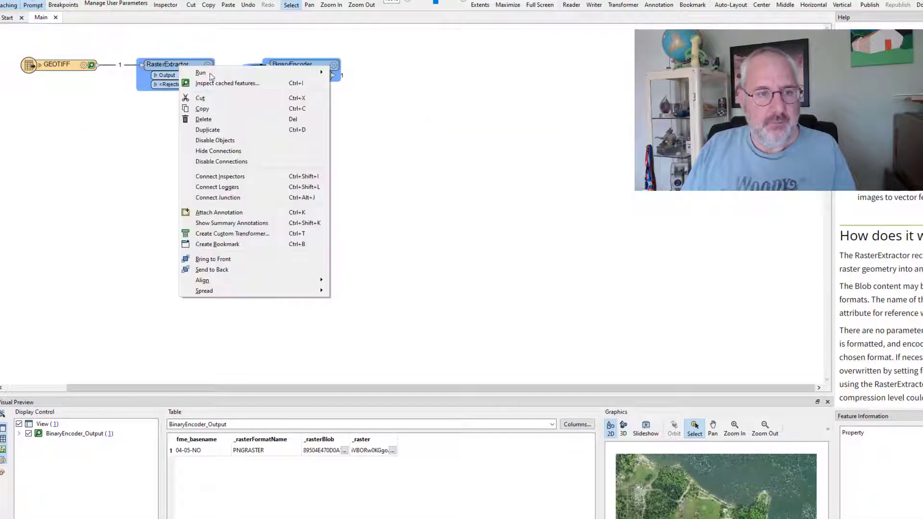
left_click(209, 109)
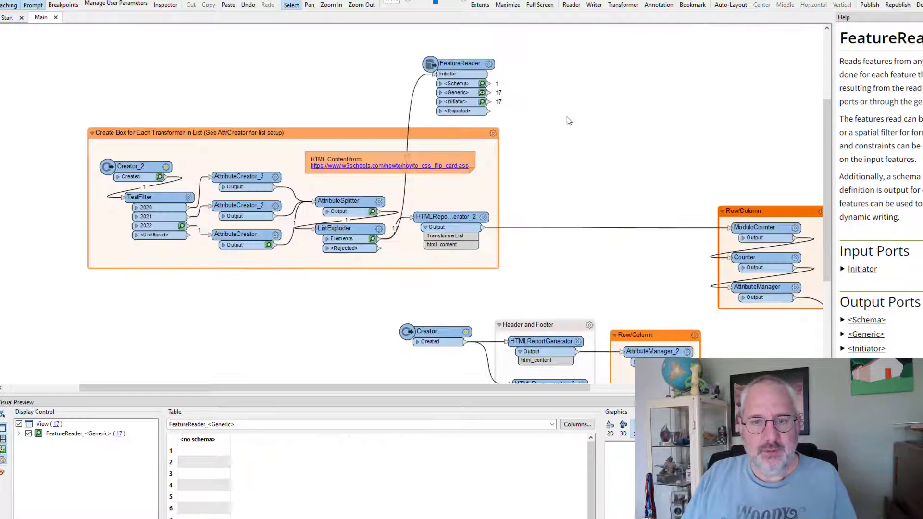
Paste the RasterExtractor and BinaryEncoder into the flip cards workspace and connect the FeatureReader's <Generic> output to the RasterExtractor.
right_click(636, 107)
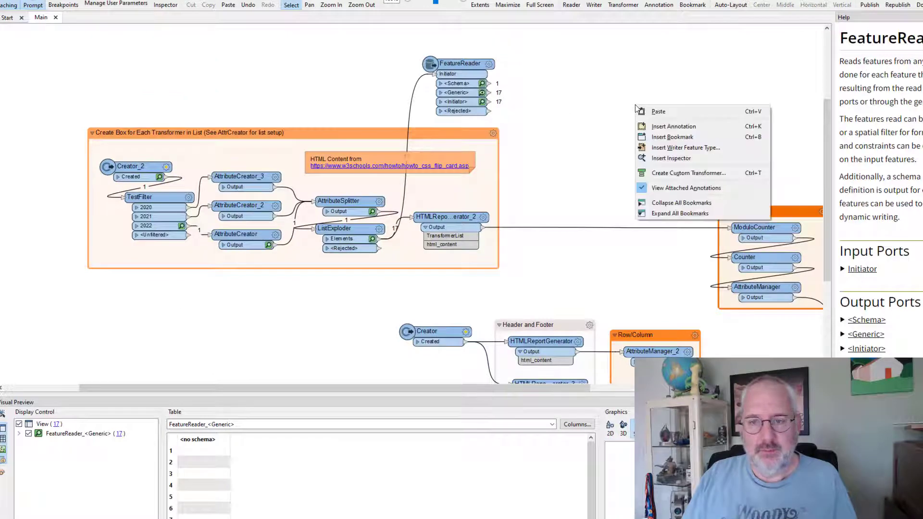
left_click(658, 112)
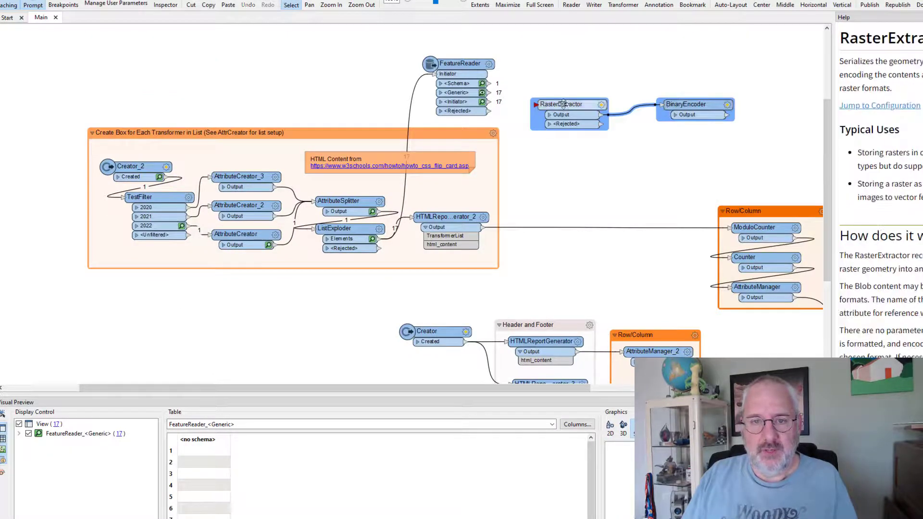
left_click_drag(488, 93, 581, 97)
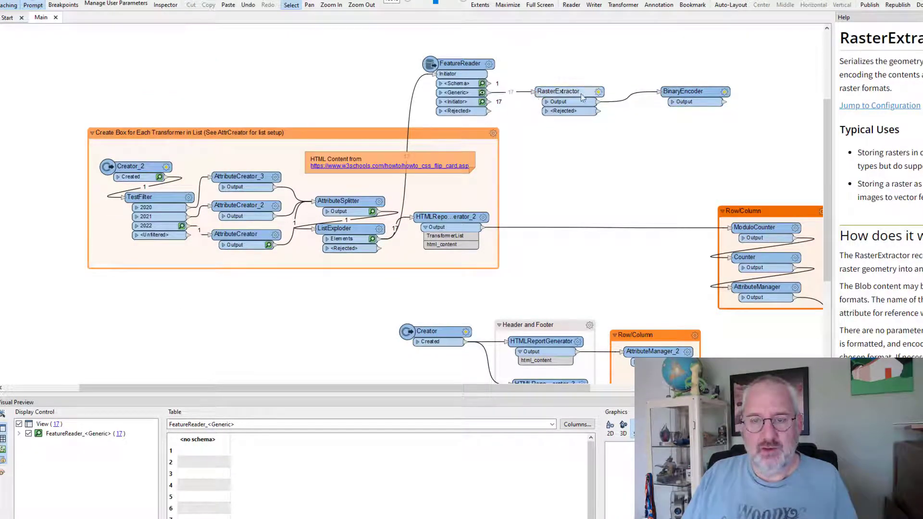
Accept the RasterExtractor's PNG settings and the BinaryEncoder's Base64 encoding of _rasterBlob into _raster.
left_click(599, 93)
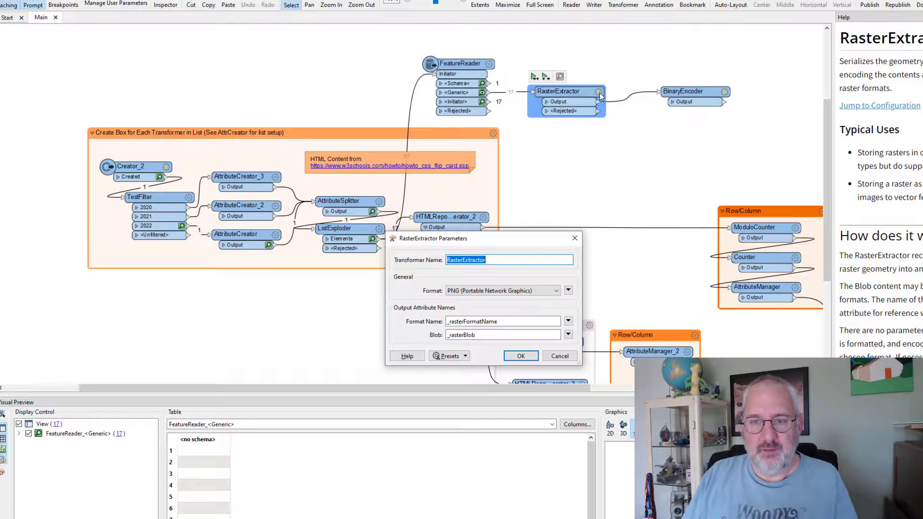
left_click(521, 356)
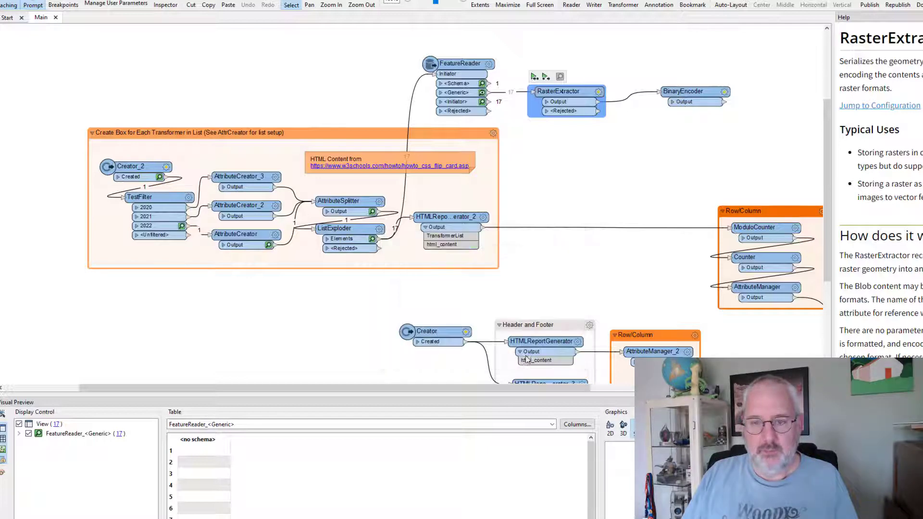
left_click(726, 93)
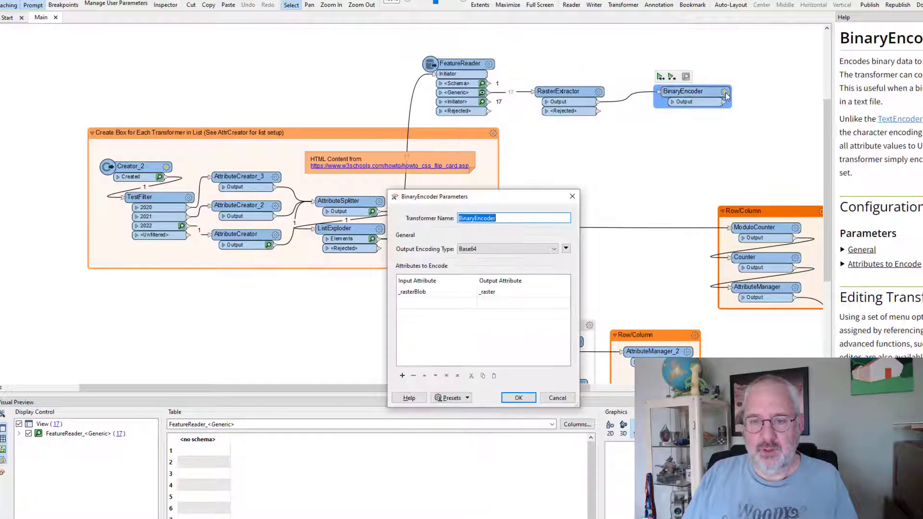
left_click(517, 398)
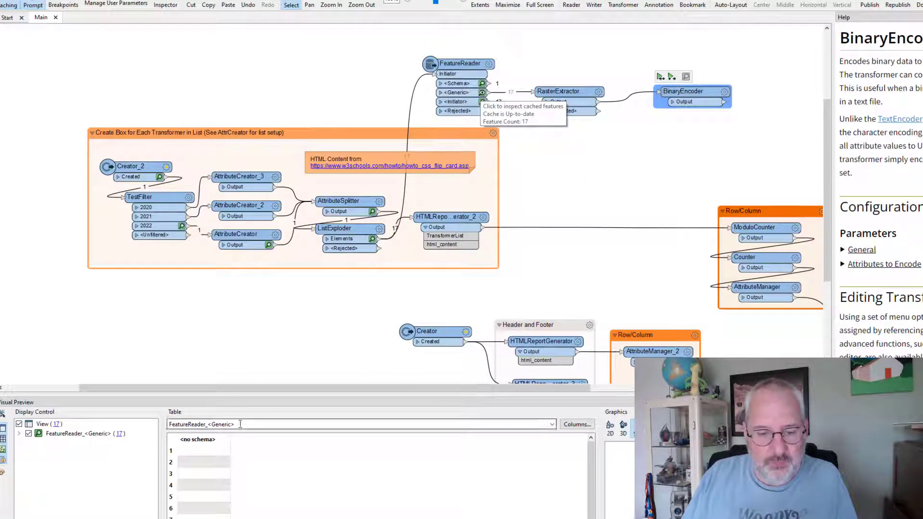
Examine several cached card records from the FeatureReader's <Generic> output.
left_click(483, 92)
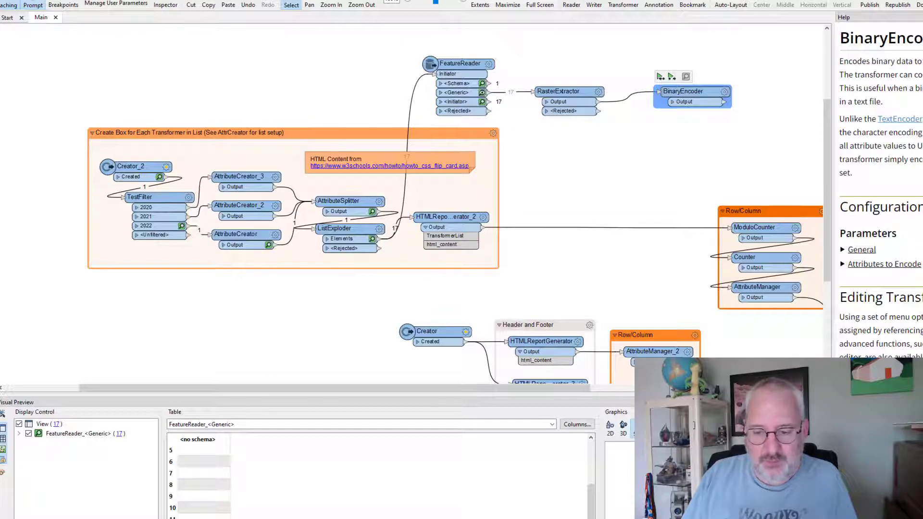
left_click(201, 509)
left_click(197, 463)
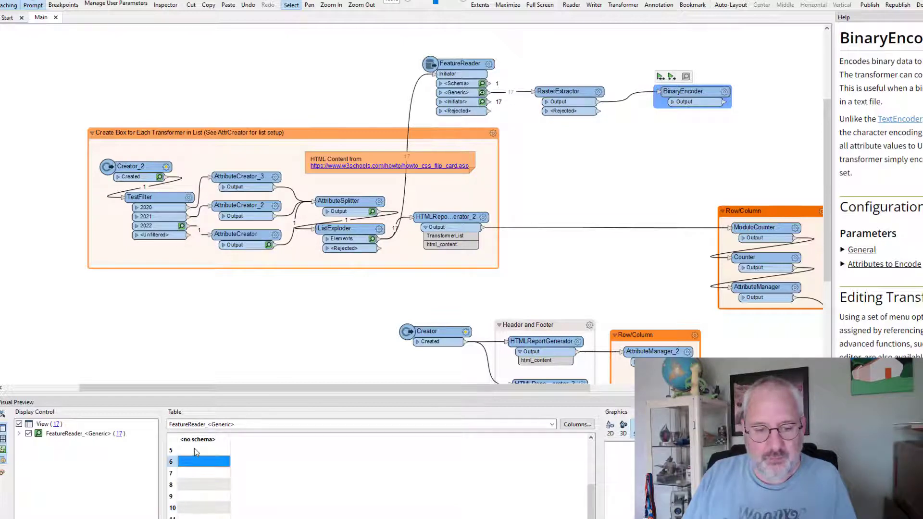
left_click(203, 508)
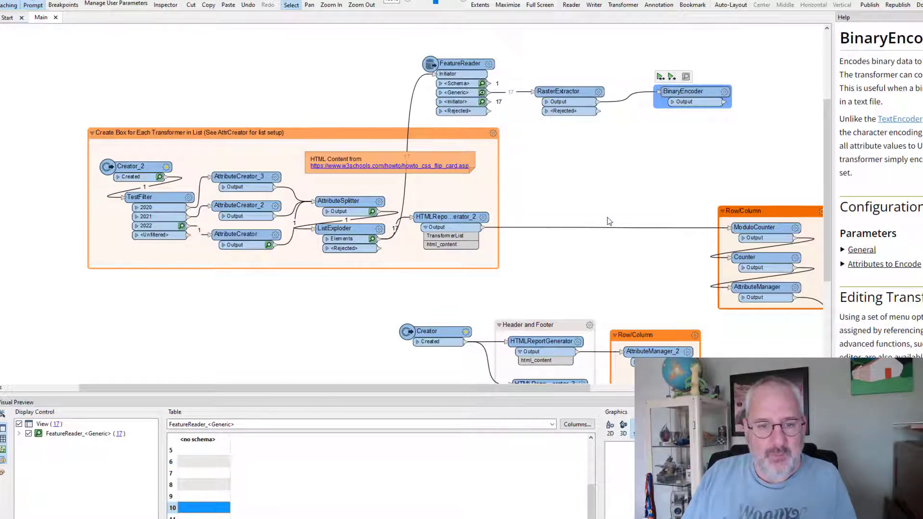
Duplicate HTMLReportGenerator_2, connect the copy to the BinaryEncoder's output, and tidy the spacing of the new transformer chain.
left_click(451, 219)
key("ctrl+d")
left_click_drag(453, 228, 793, 94)
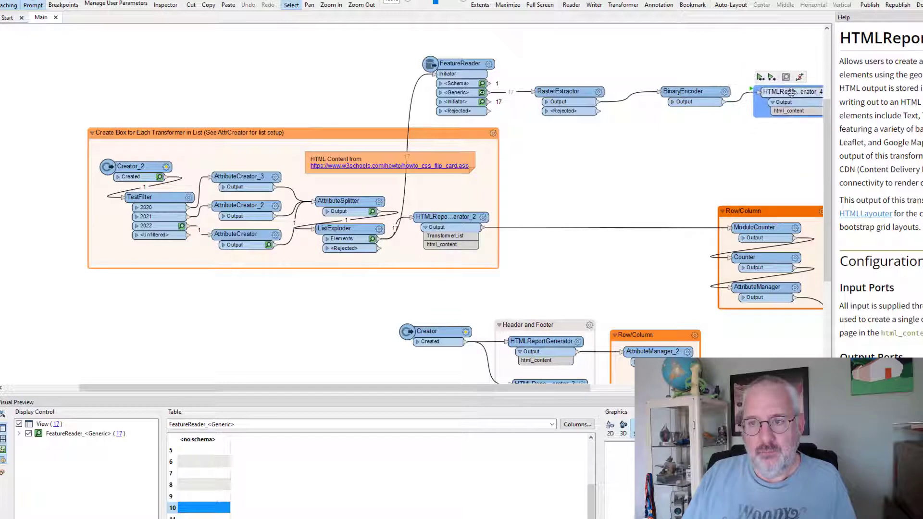
left_click_drag(631, 159, 415, 166)
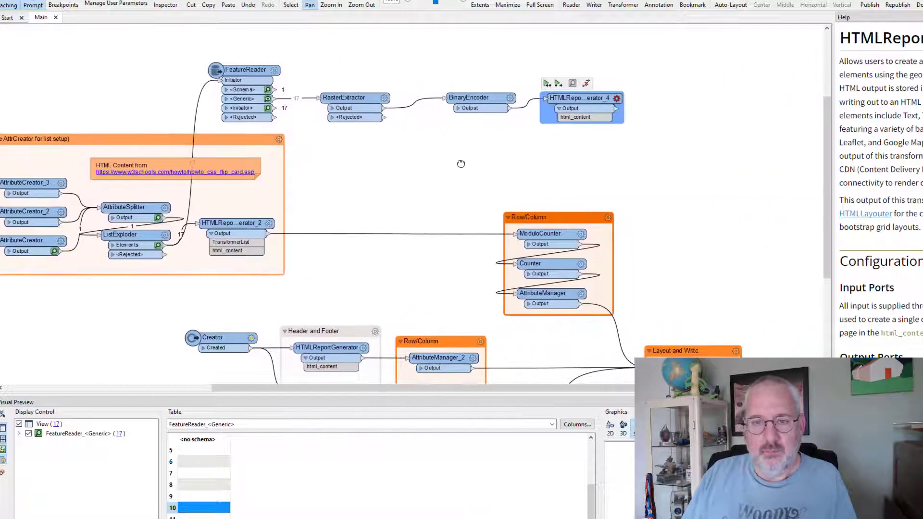
left_click_drag(482, 100, 467, 99)
left_click_drag(579, 97, 570, 95)
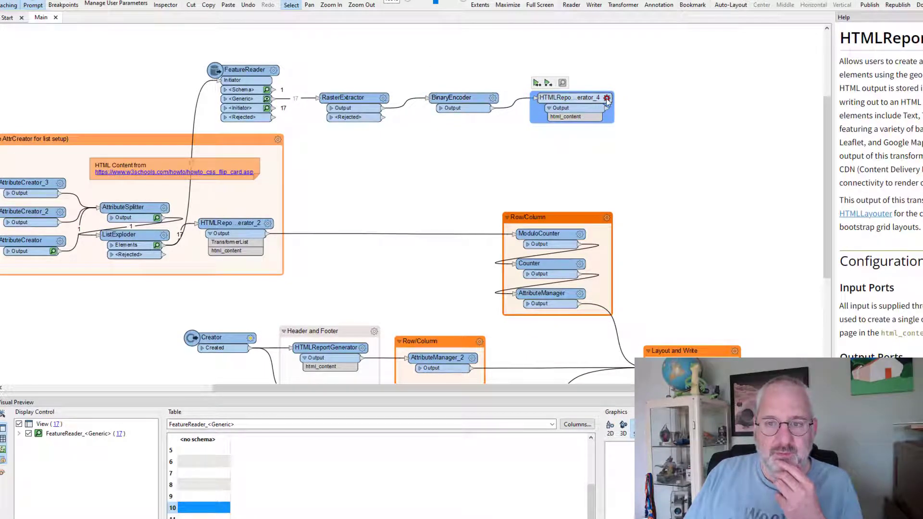
left_click(606, 98)
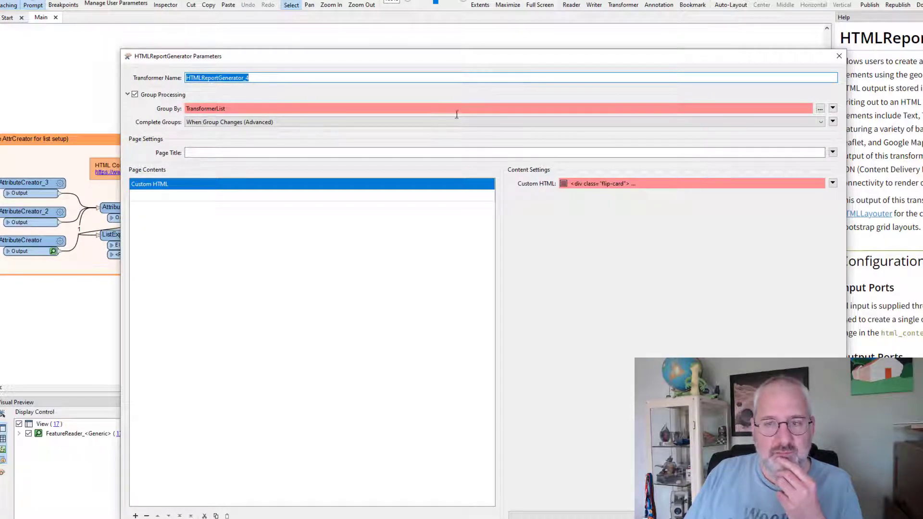
left_click(820, 109)
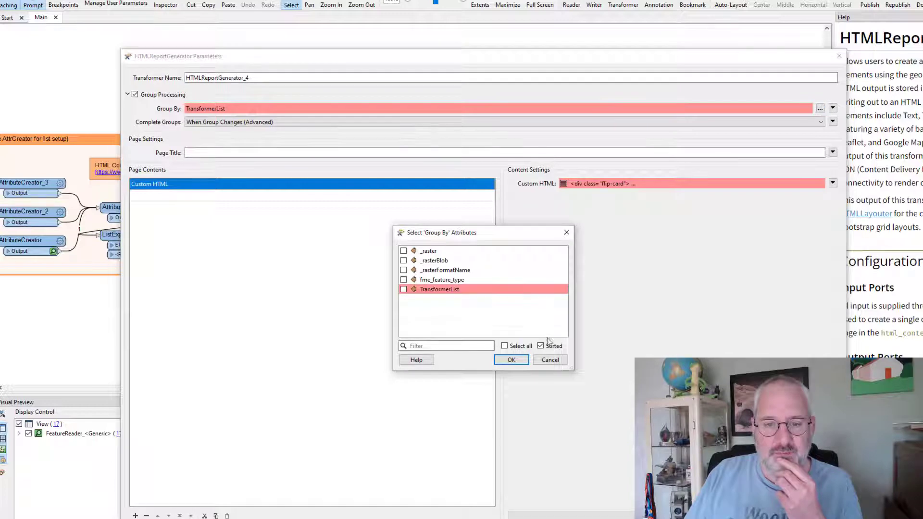
left_click(550, 360)
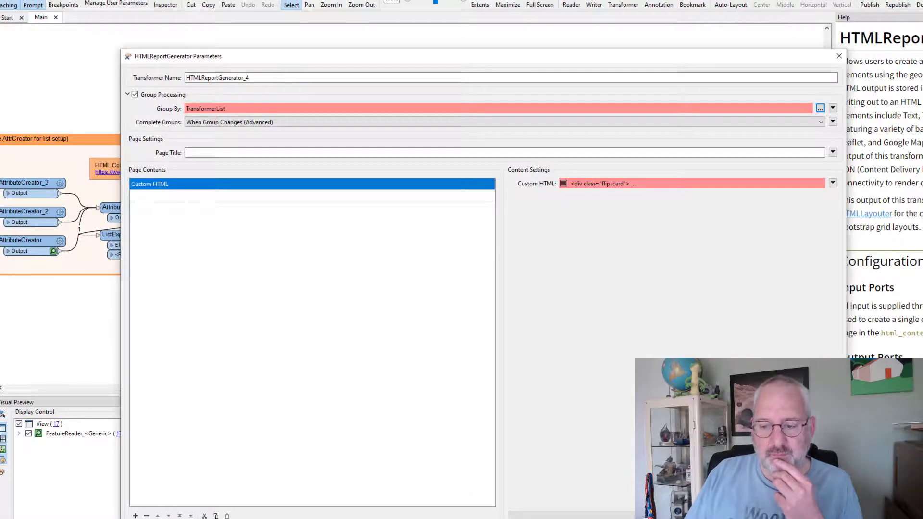
key("Escape")
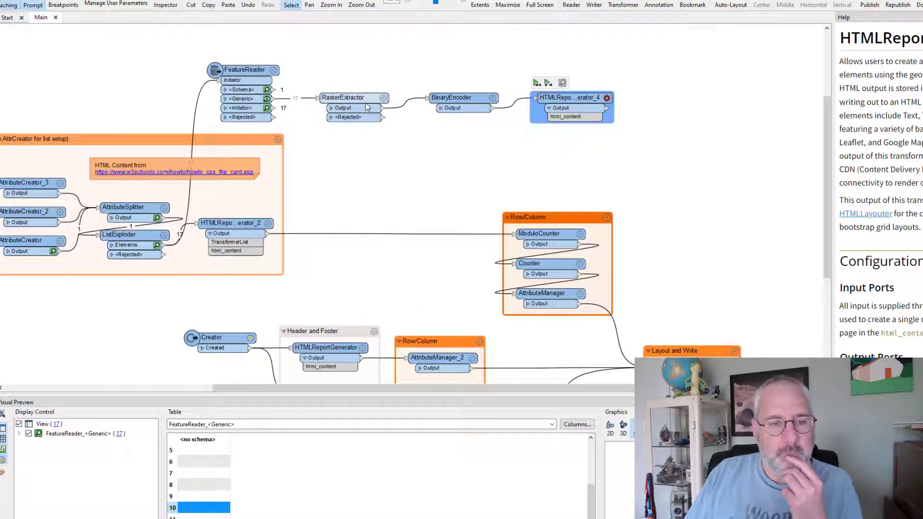
left_click(226, 103)
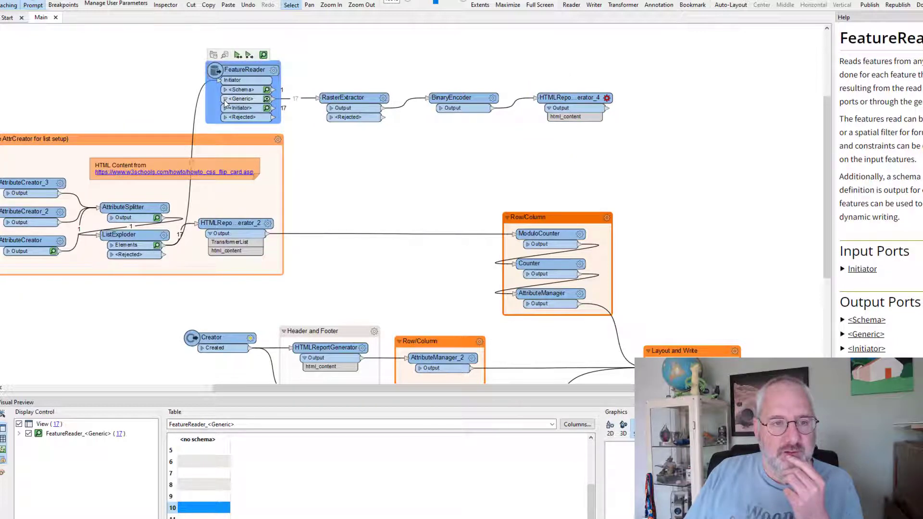
Make room before HTMLReportGenerator_4 and insert a Counter on its connection from the BinaryEncoder.
mouse_move(574, 103)
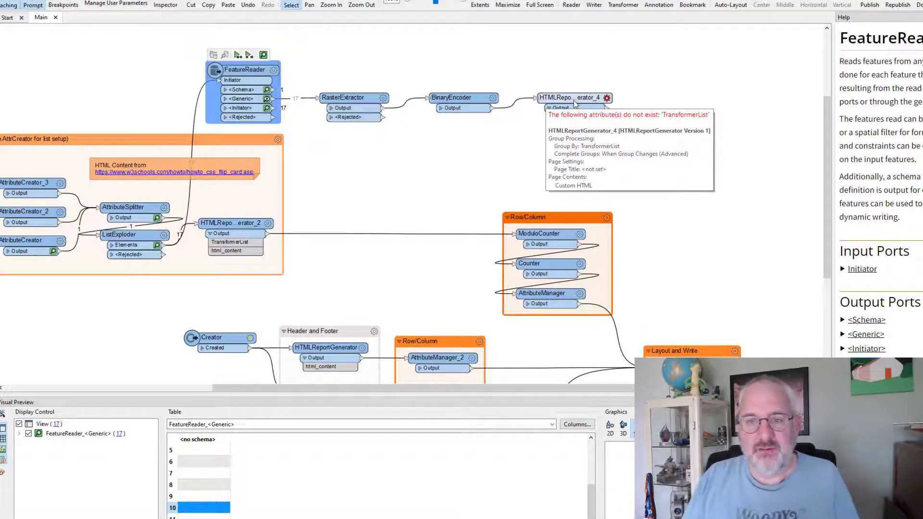
left_click_drag(573, 100, 654, 100)
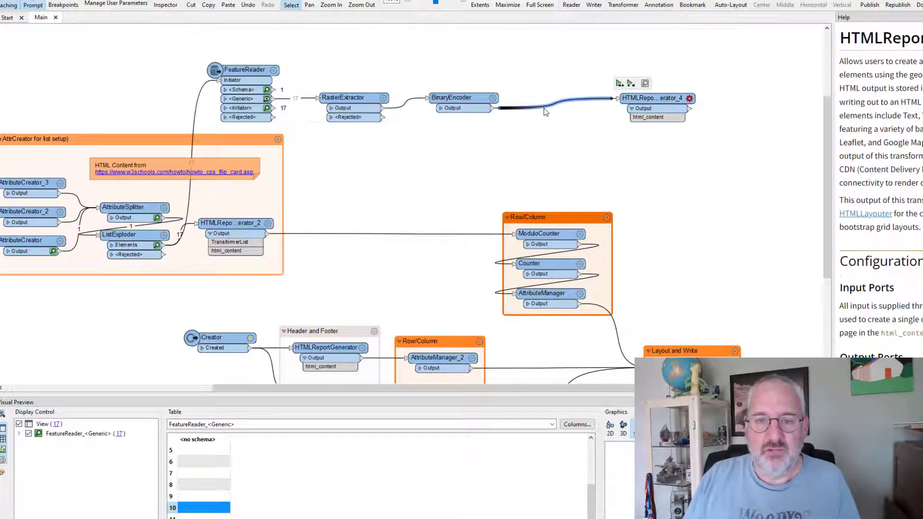
type("counter")
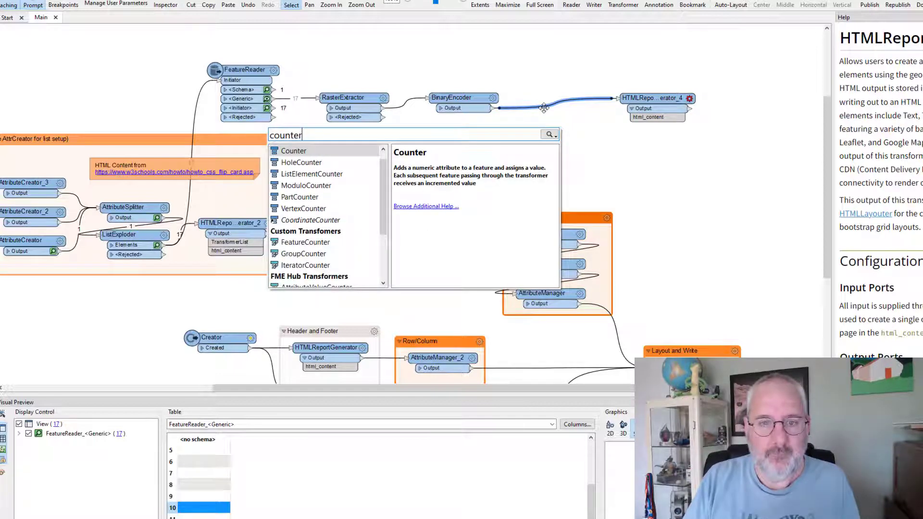
key("Return")
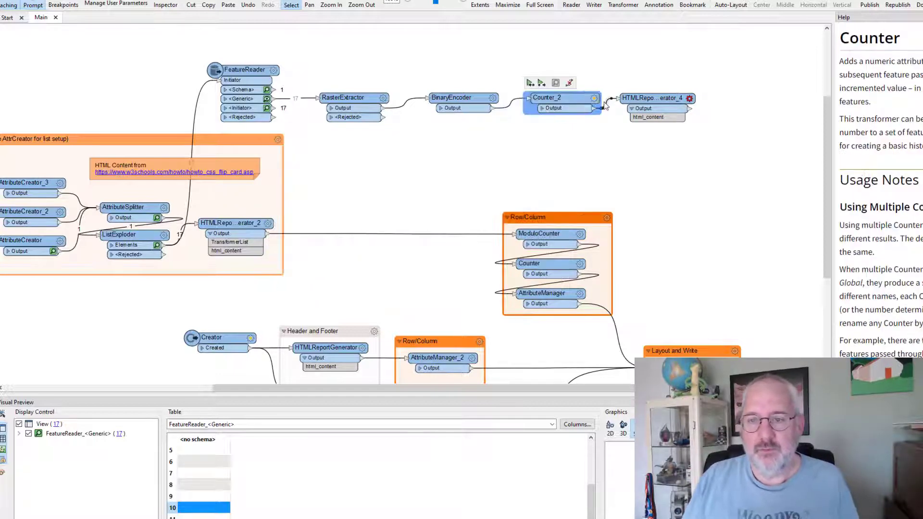
Group HTMLReportGenerator_4 by _count instead of TransformerList, and open its Custom HTML in the text editor.
left_click(690, 99)
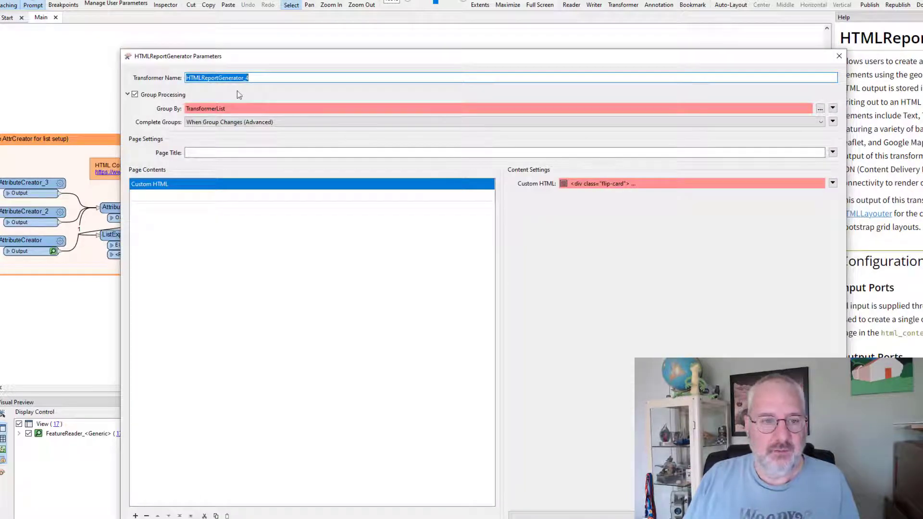
left_click(820, 109)
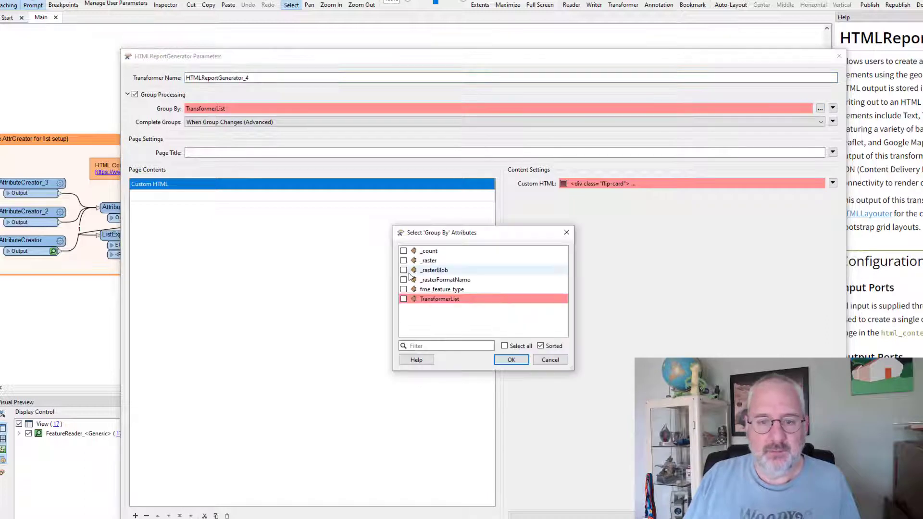
left_click(404, 251)
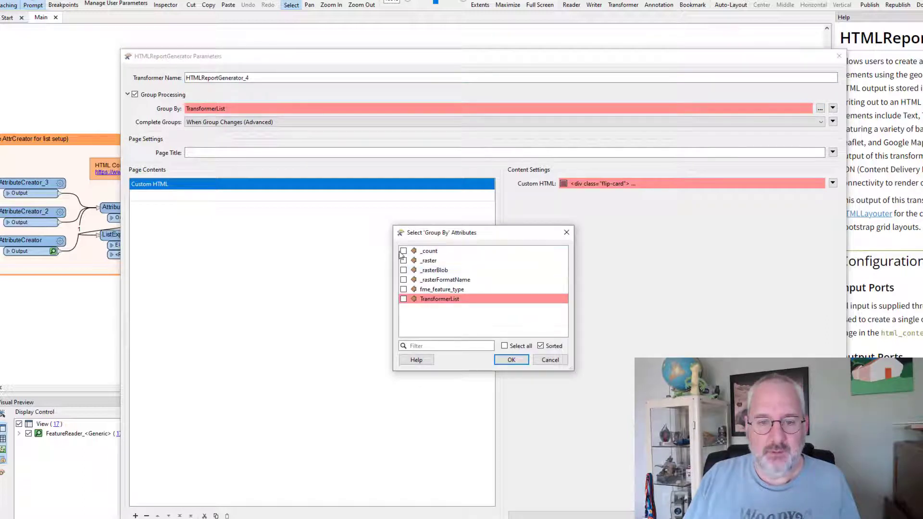
left_click(511, 361)
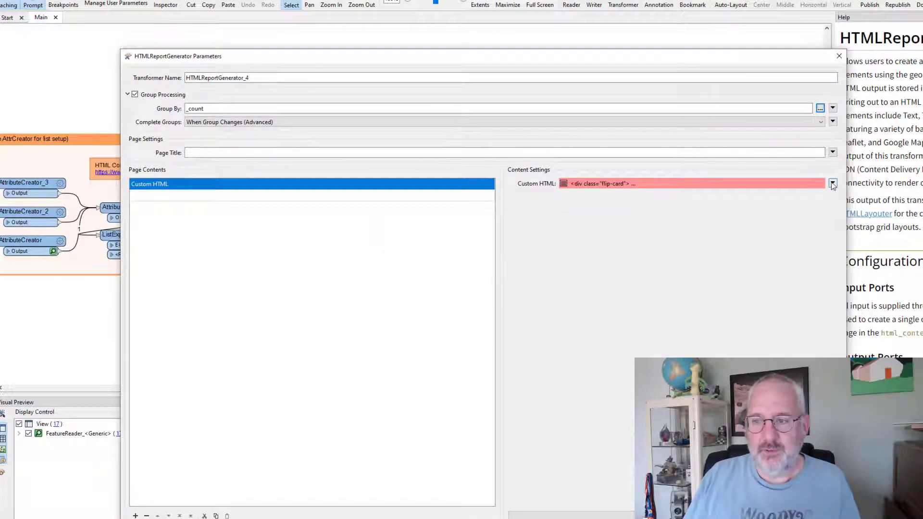
left_click(833, 185)
left_click(852, 210)
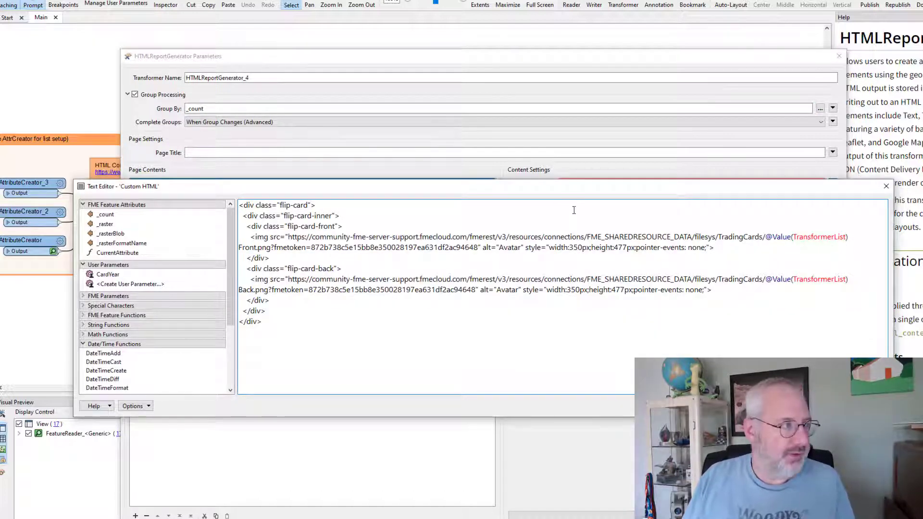
key("alt+Tab")
key("alt+Tab")
key("alt+Tab")
key("alt+Tab")
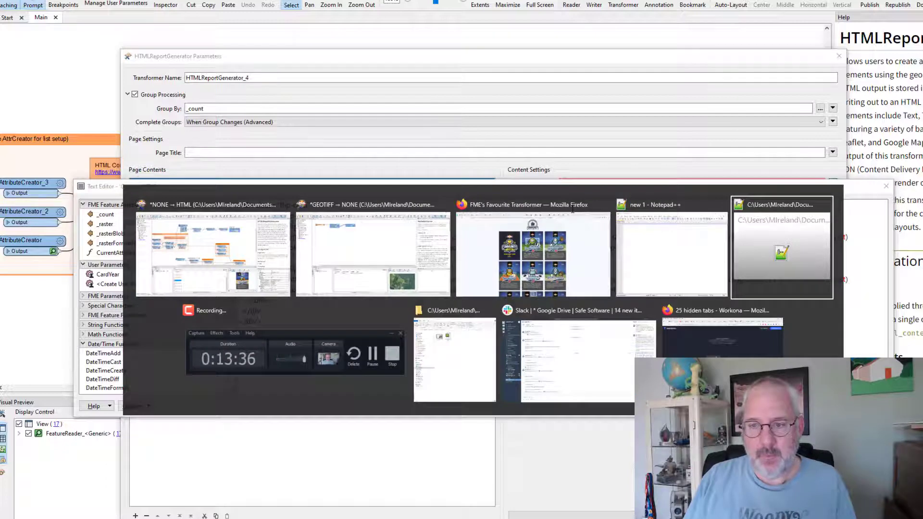
left_click(775, 227)
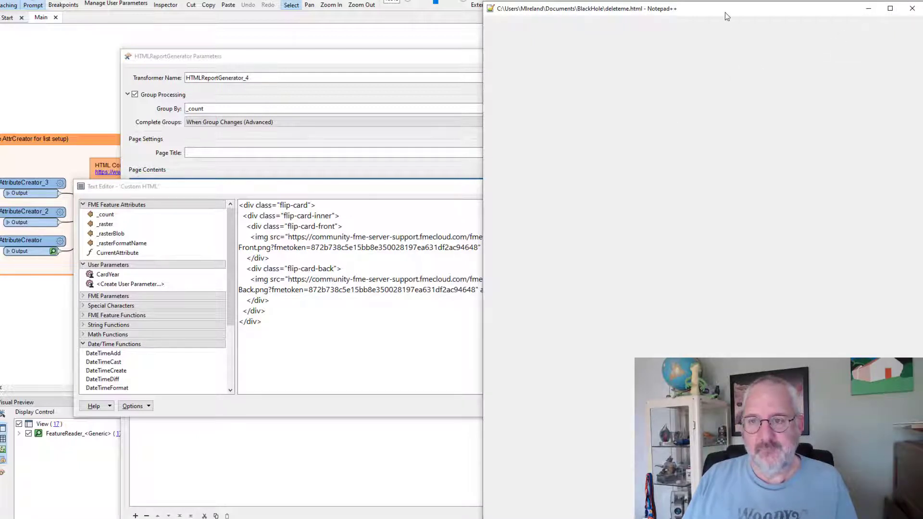
left_click(476, 88)
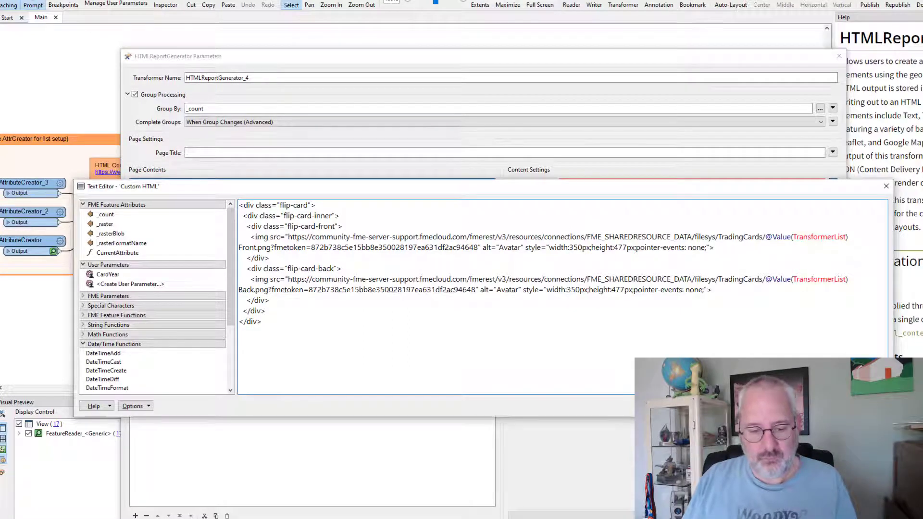
Switch to Firefox, copy the red dot example's code through "data:image/png;base64," from Wikipedia's Data URI page, and return to FME's Custom HTML editor.
key("alt+Tab")
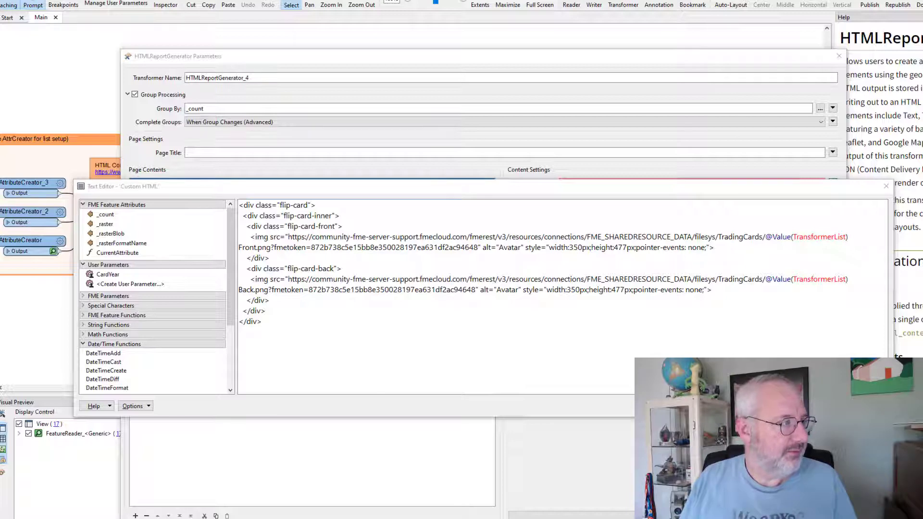
key("alt+Tab")
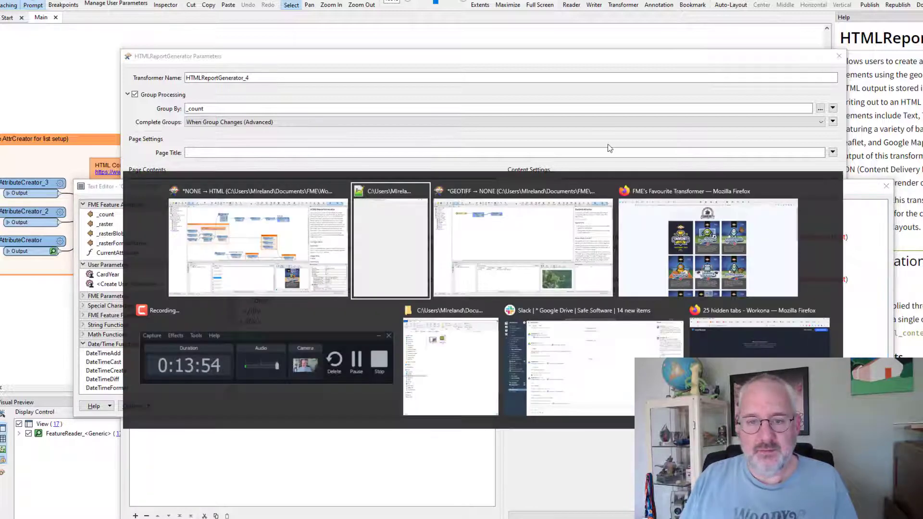
key("alt+Tab")
key("alt+Tab")
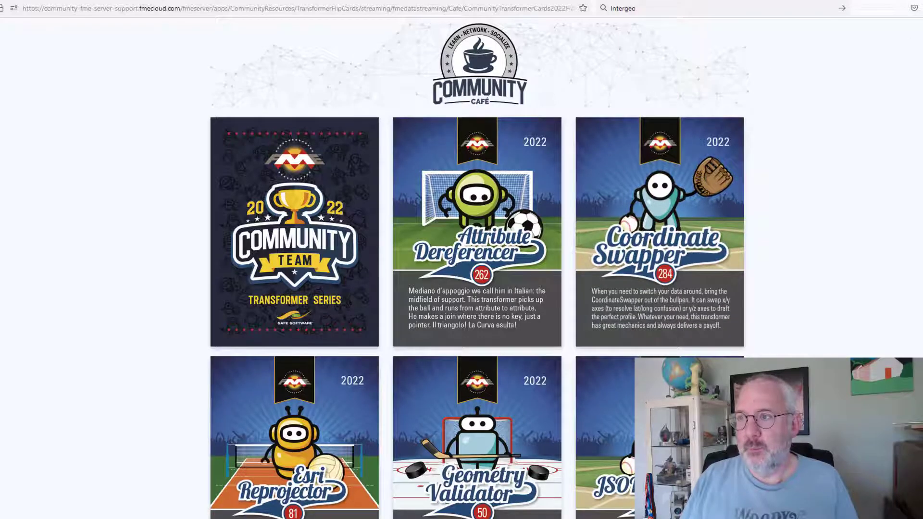
key("ctrl+Tab")
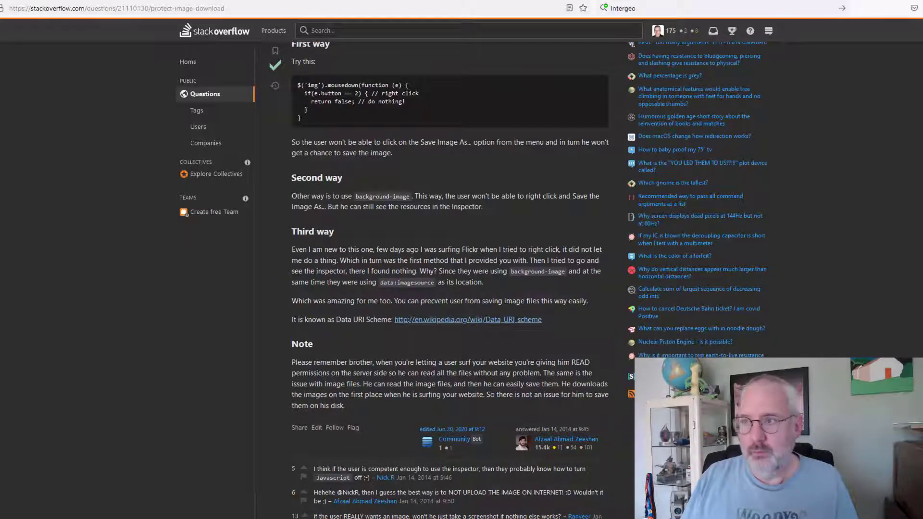
key("ctrl+Tab")
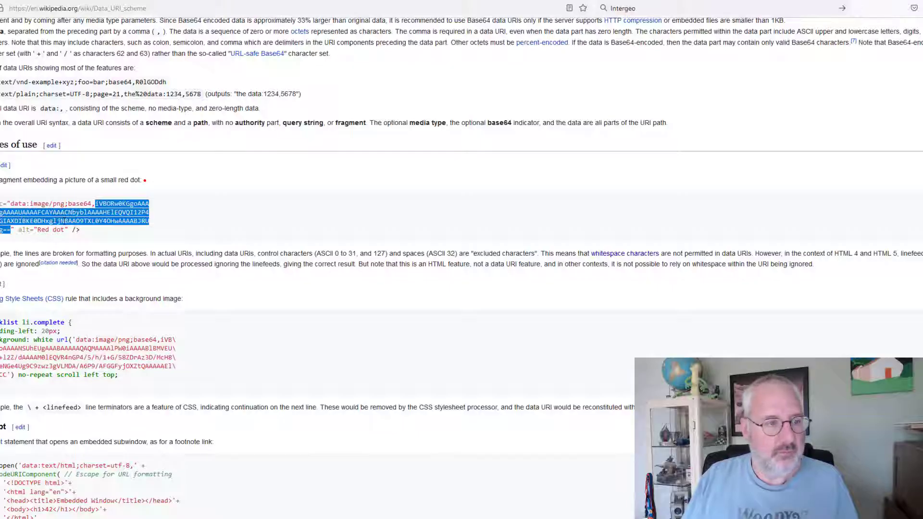
left_click(158, 217)
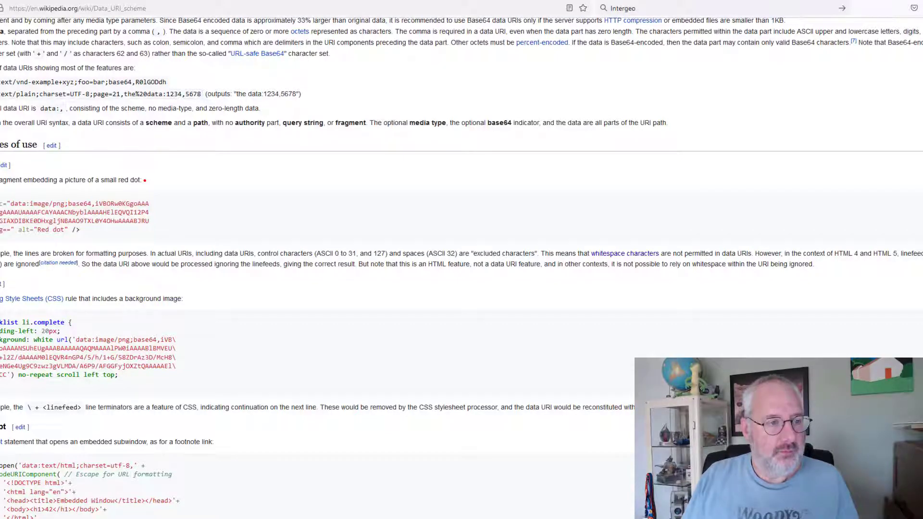
left_click_drag(1, 204, 93, 204)
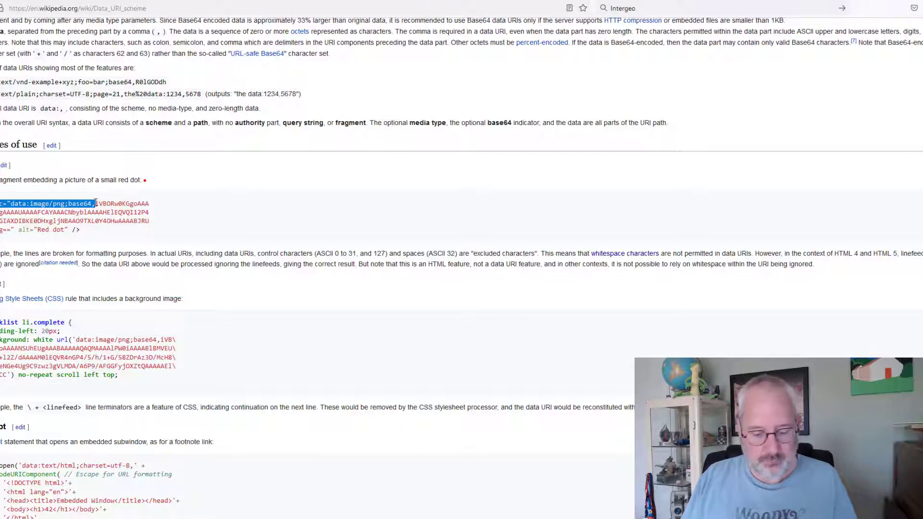
key("alt+Tab")
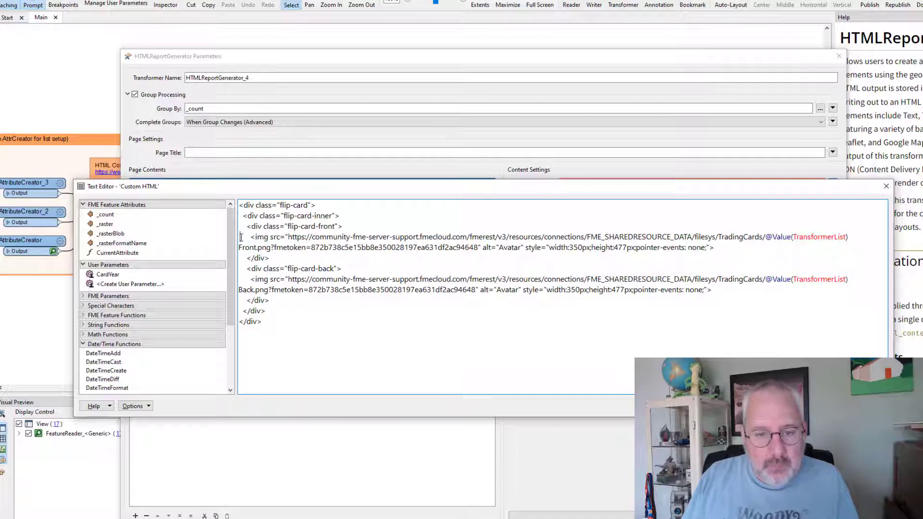
left_click_drag(240, 237, 481, 247)
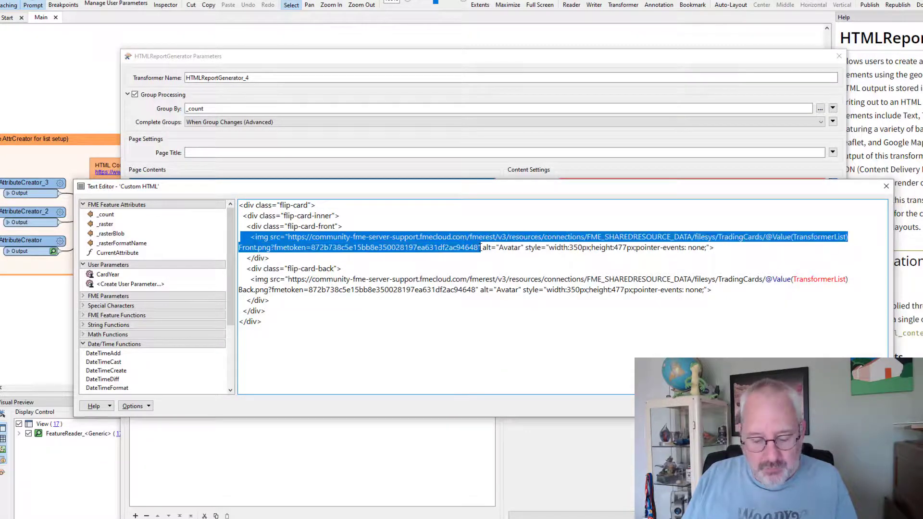
type("<img src=\"data:image/png;base64,")
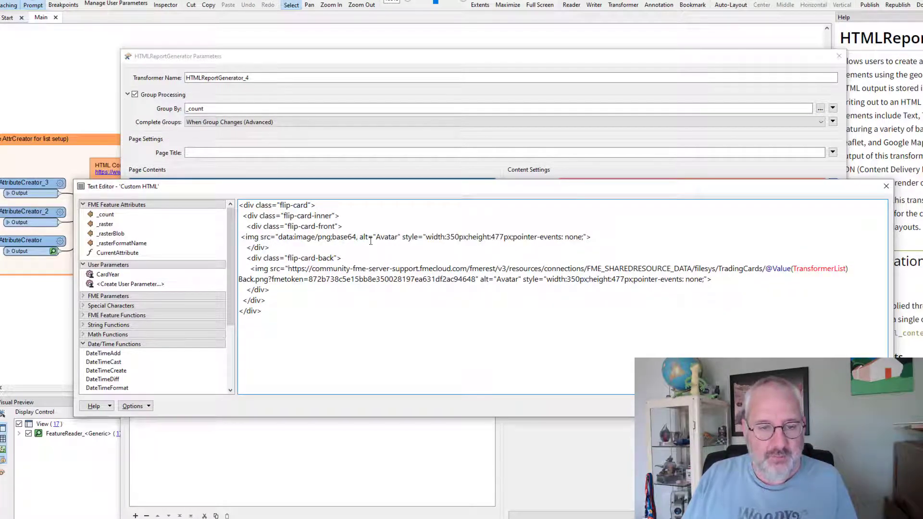
key("alt+Tab")
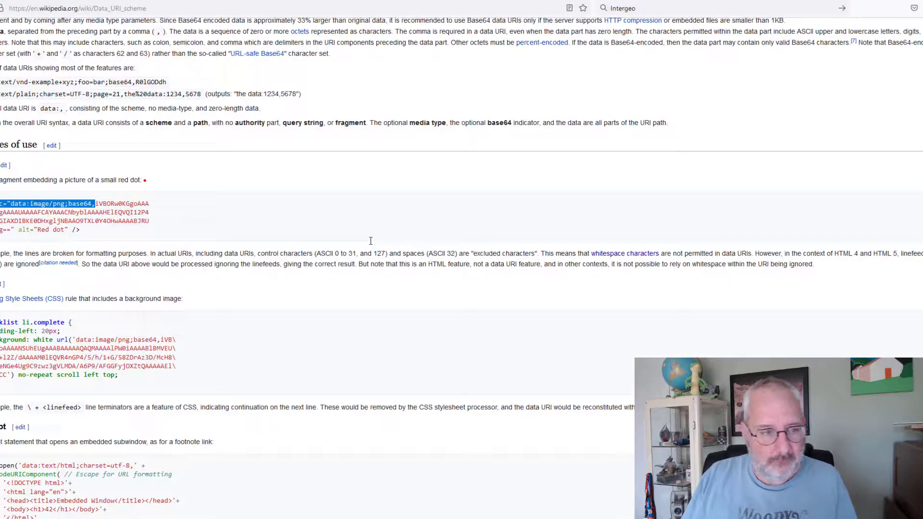
key("alt+Tab")
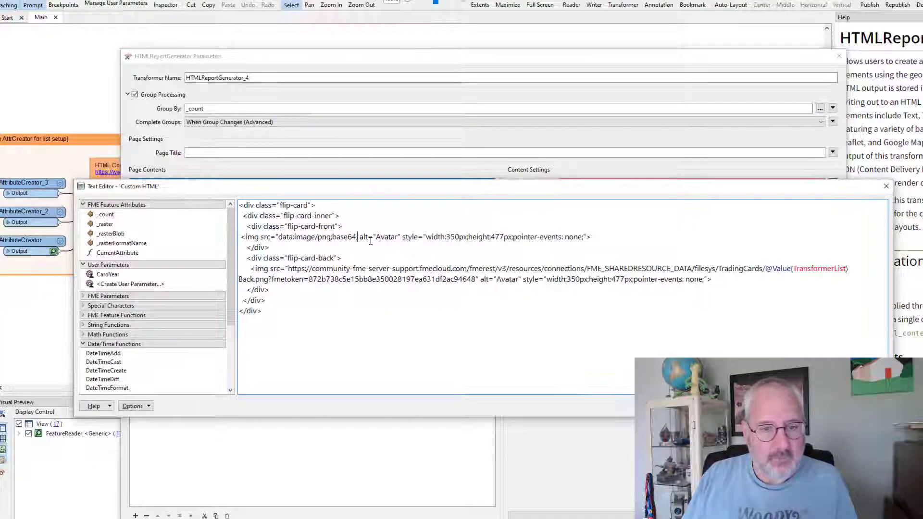
double_click(107, 225)
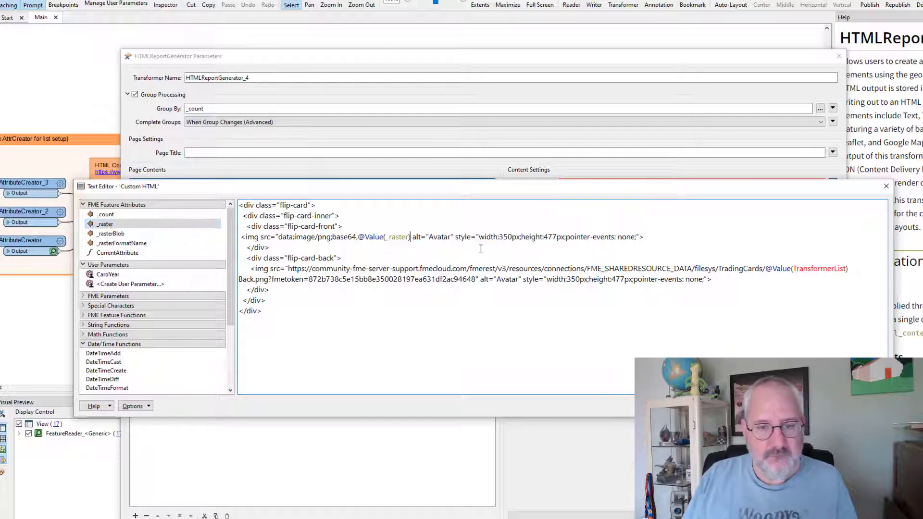
key("alt+Tab")
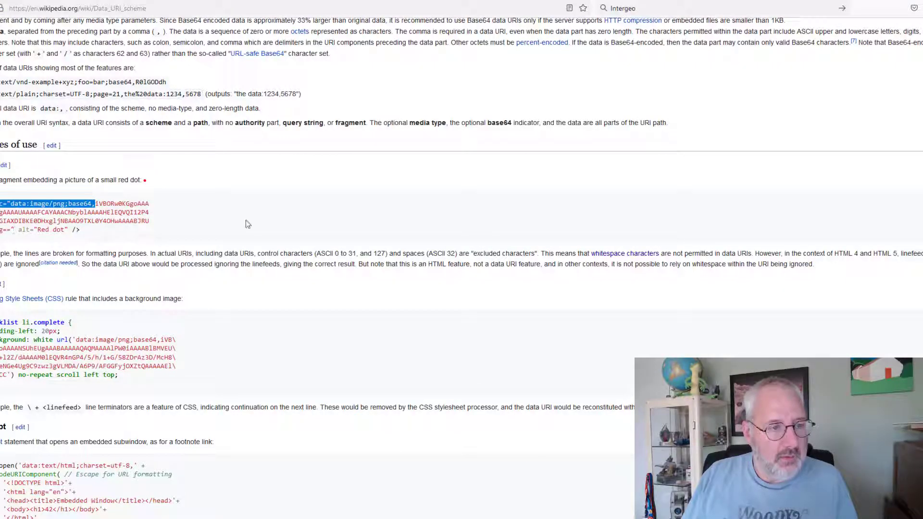
key("alt+Tab")
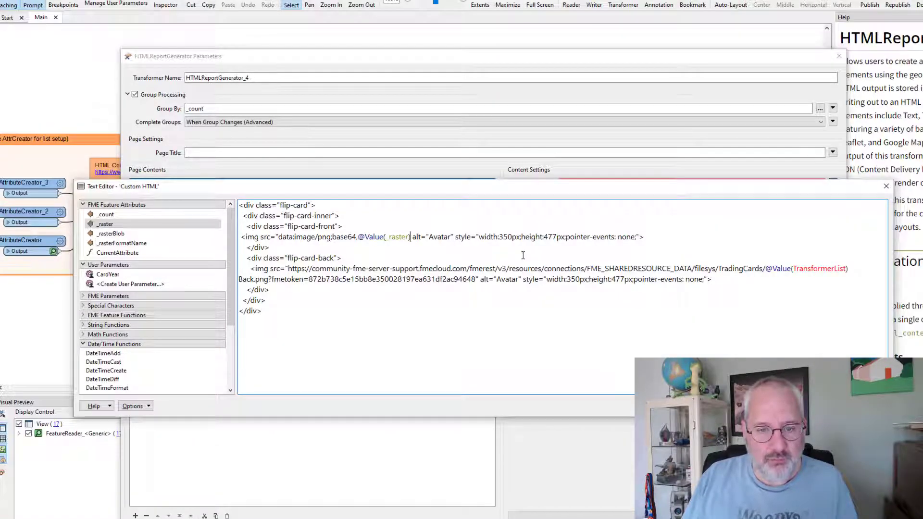
type("\"")
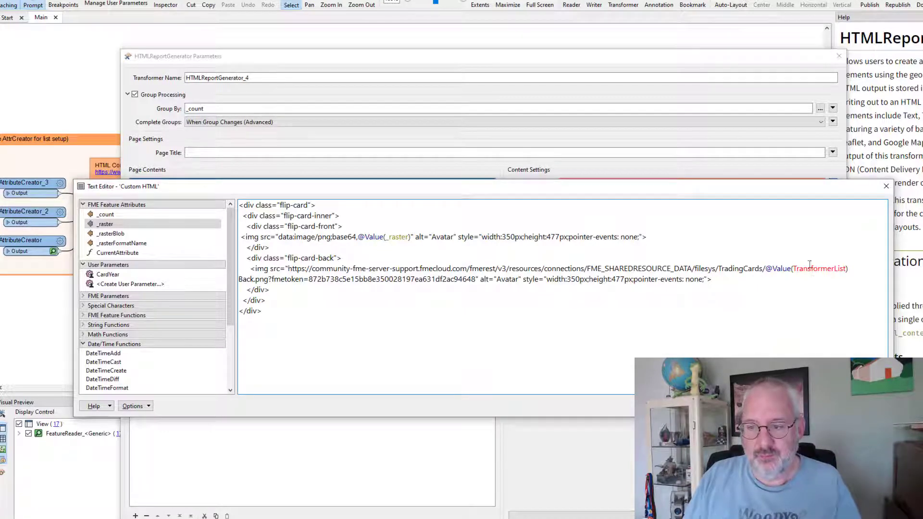
key("Escape")
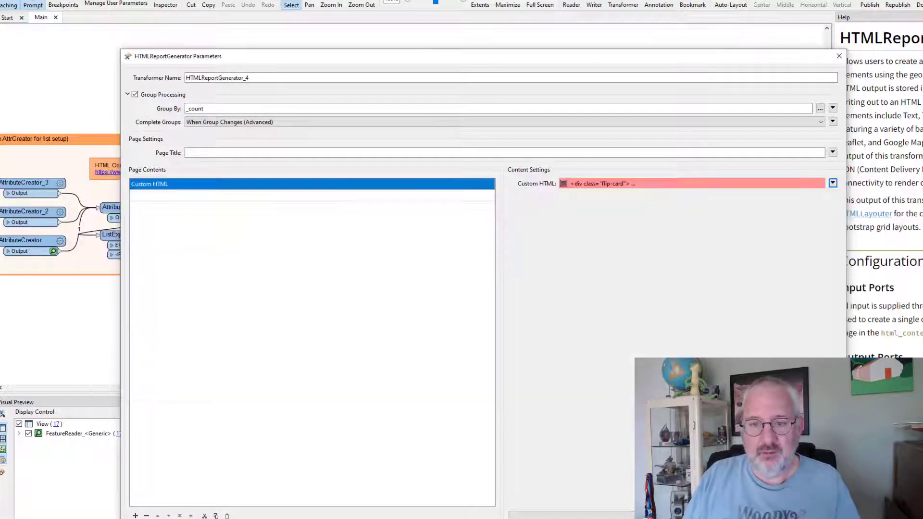
key("Return")
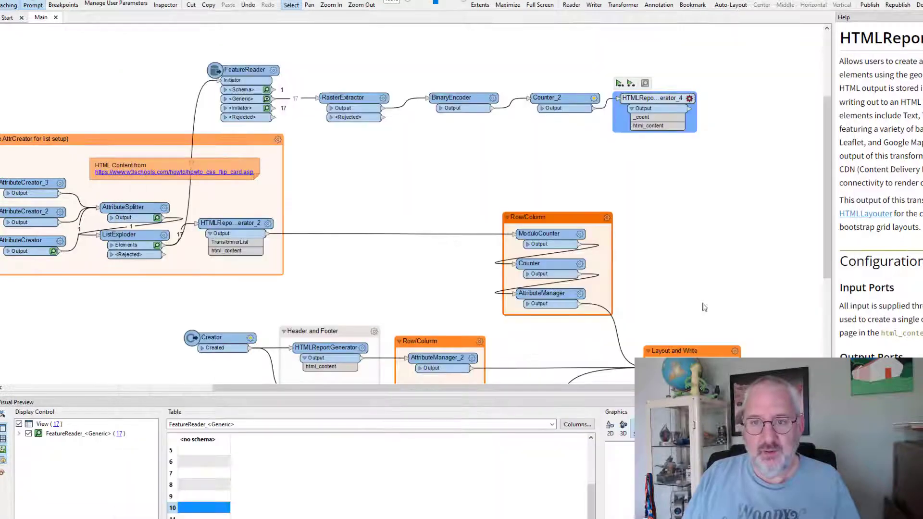
Run the workspace to HTMLReportGenerator_4 despite the incomplete transformers and inspect the full html_content value of its first output row.
left_click(619, 83)
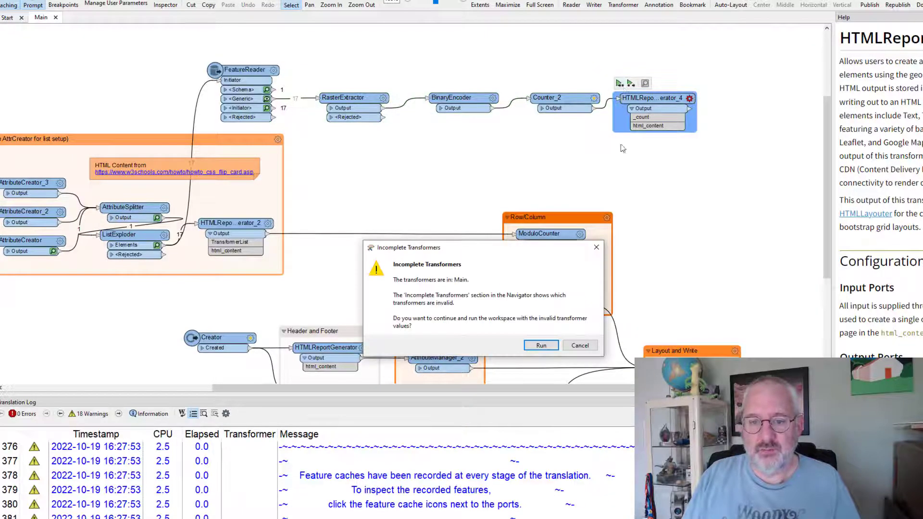
left_click(538, 346)
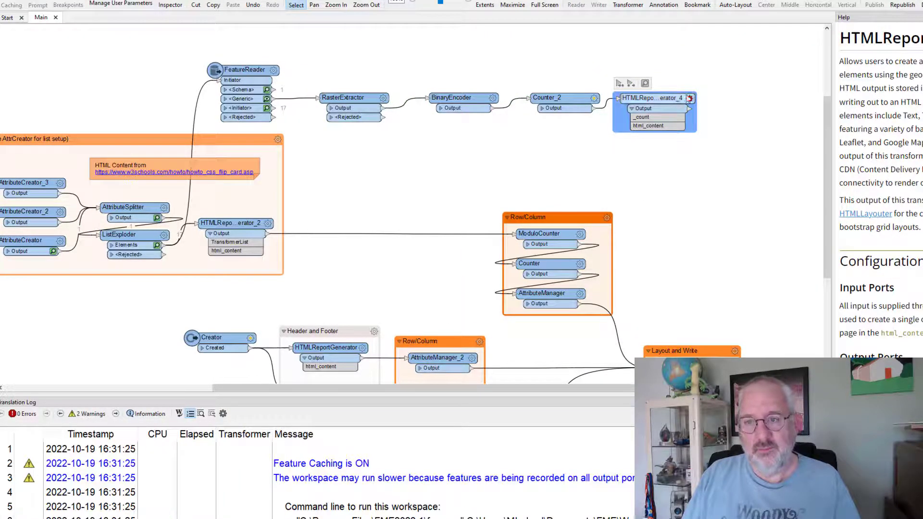
mouse_move(690, 100)
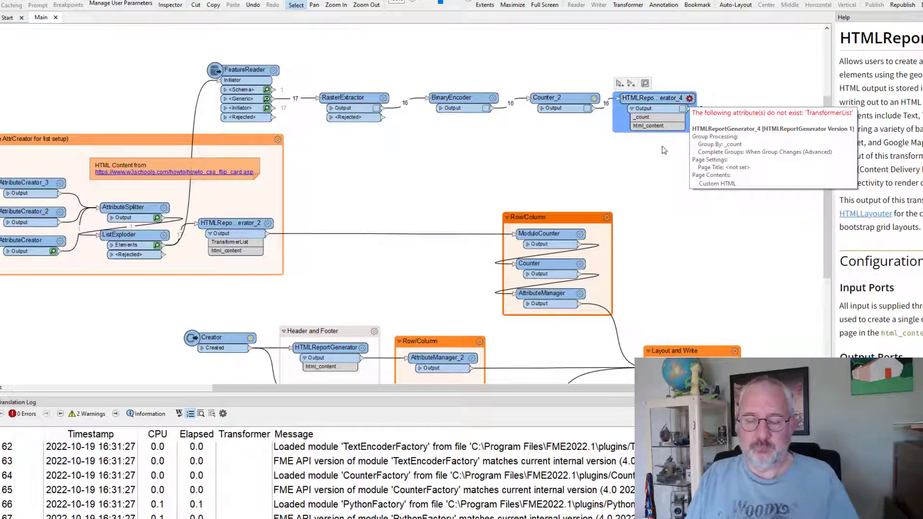
left_click(682, 108)
left_click(273, 452)
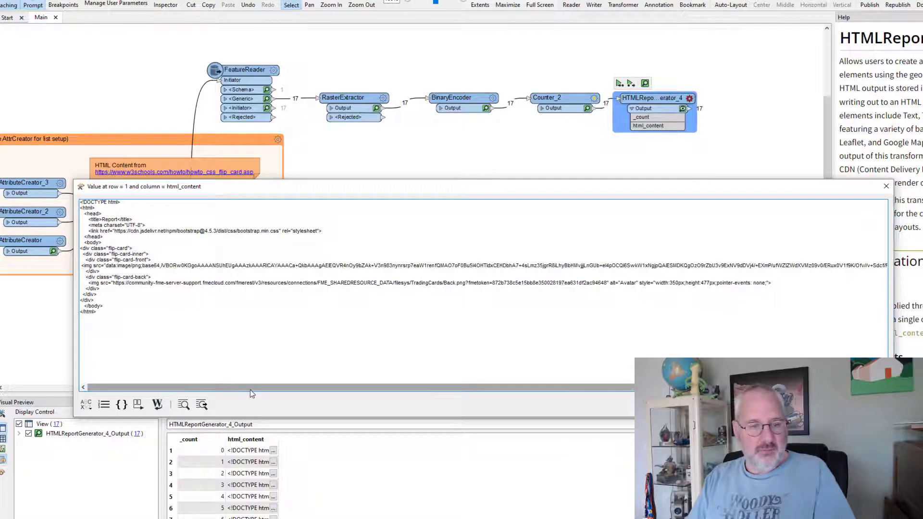
left_click_drag(250, 389, 520, 390)
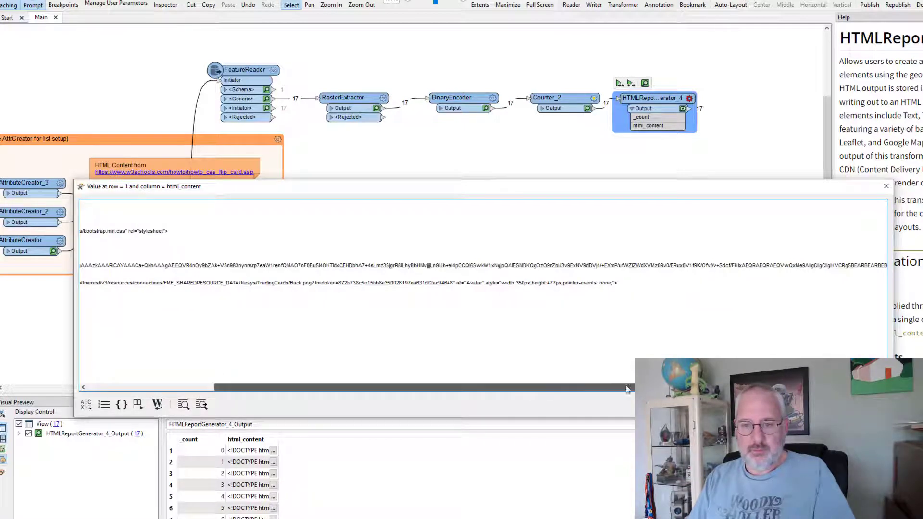
left_click_drag(269, 390, 124, 390)
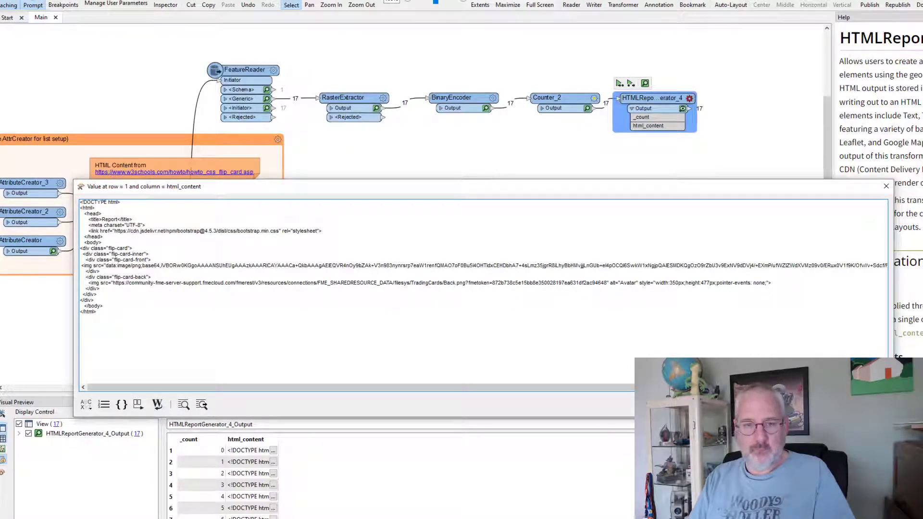
key("Escape")
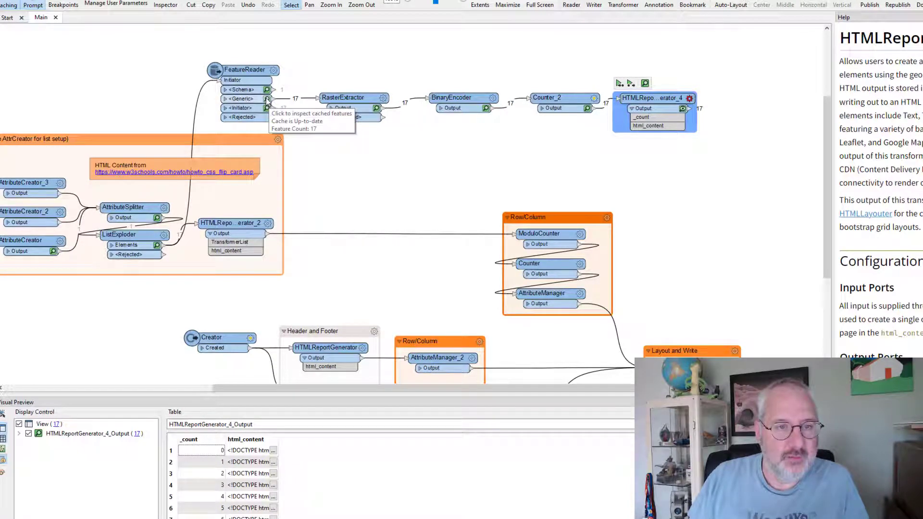
Examine the FeatureReader's dataset URL in the text editor, checking the Front part of the file name, and close its parameters.
double_click(244, 70)
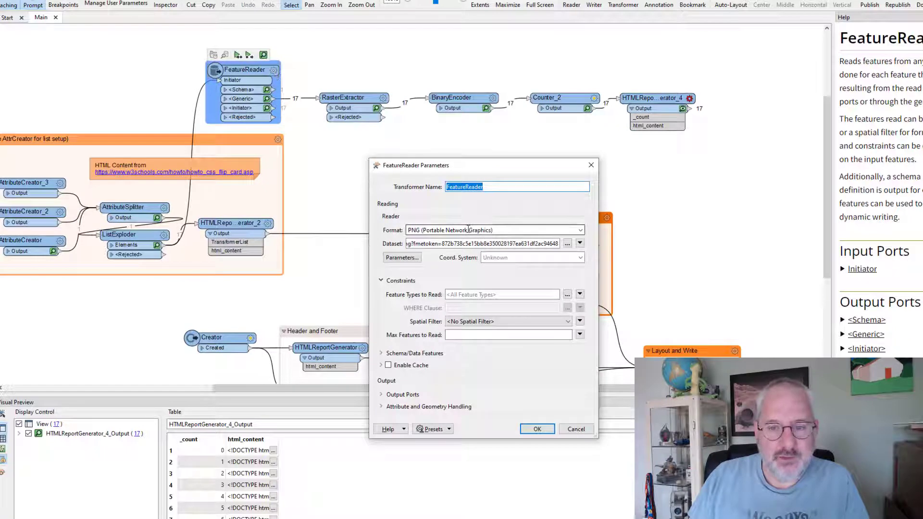
left_click(567, 244)
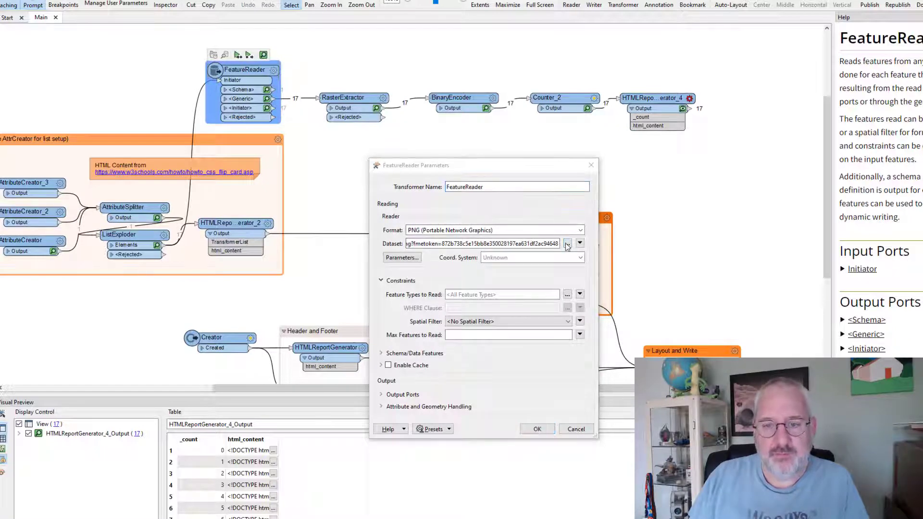
key("Escape")
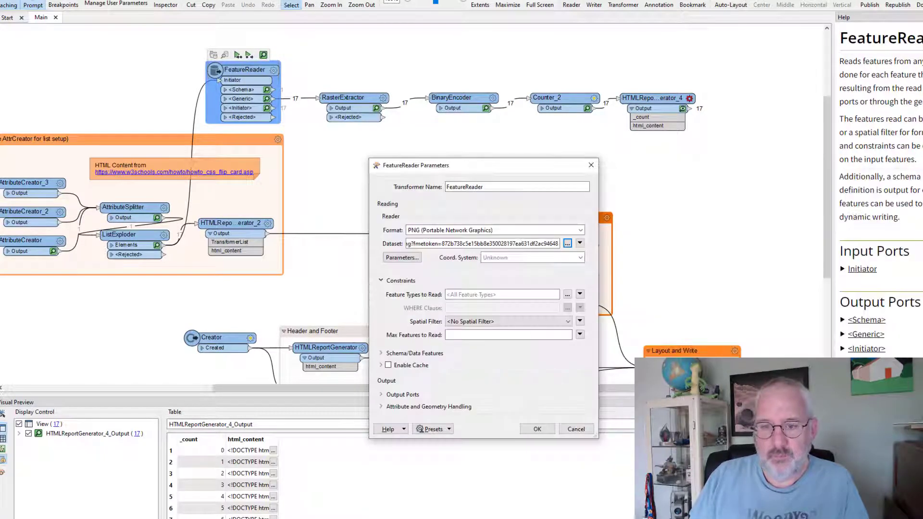
left_click(580, 244)
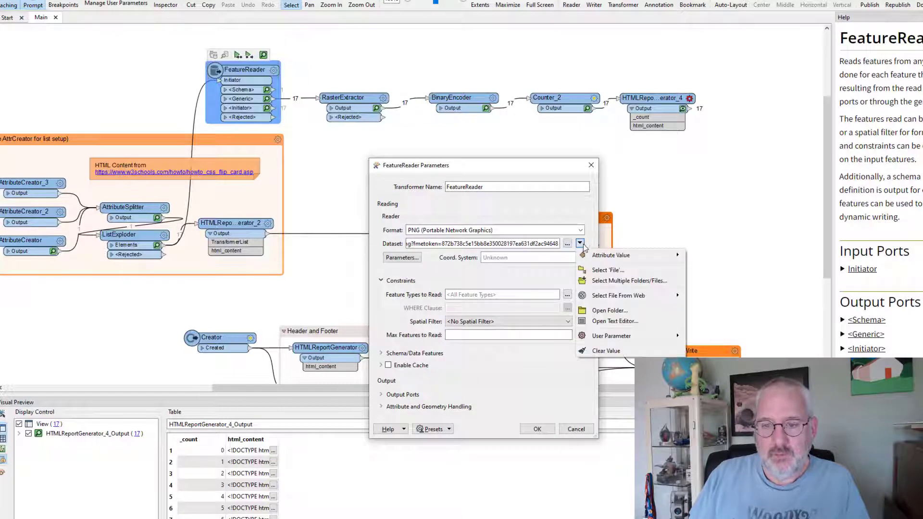
left_click(616, 321)
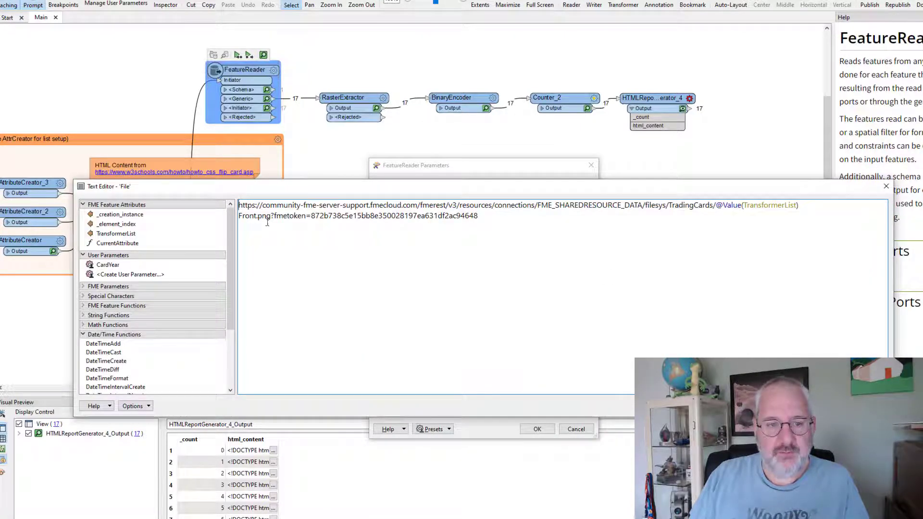
double_click(257, 216)
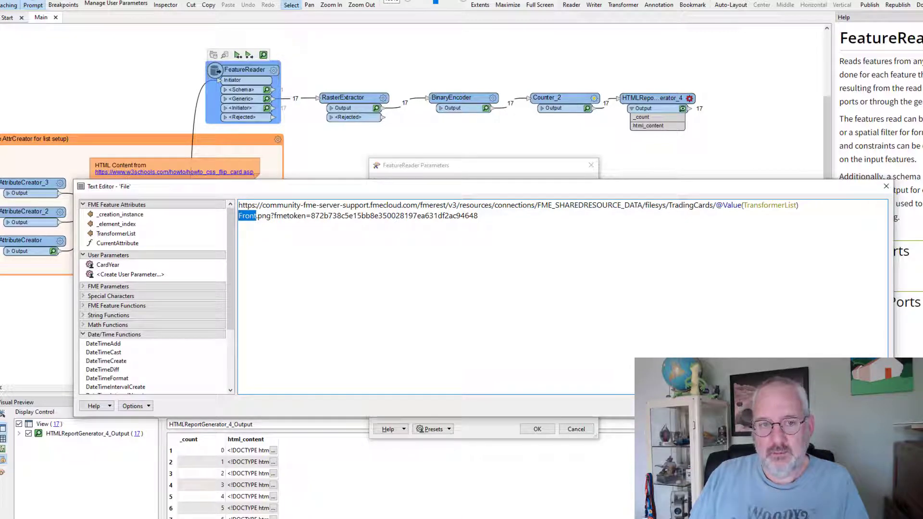
left_click(869, 406)
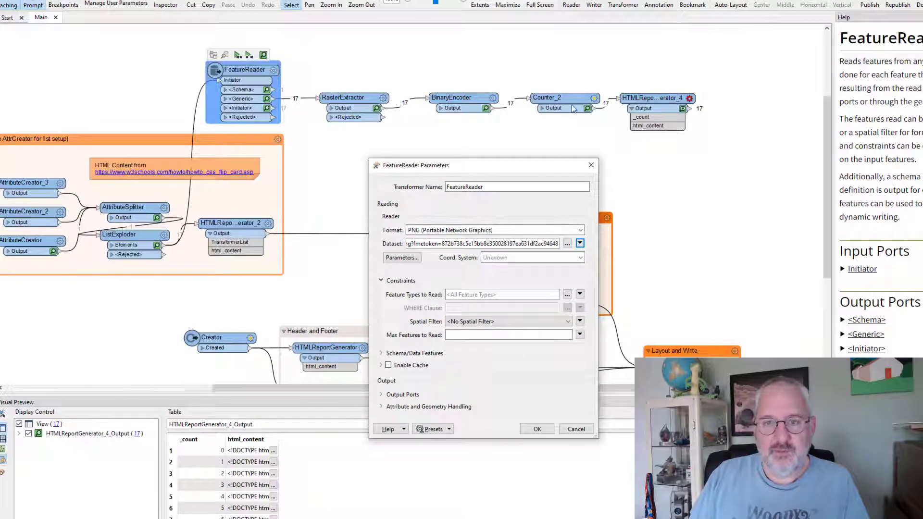
left_click(591, 165)
Delete Counter_2 between the BinaryEncoder and HTMLReportGenerator_4, and check the attributes on the ListExploder's Elements output.
left_click(560, 98)
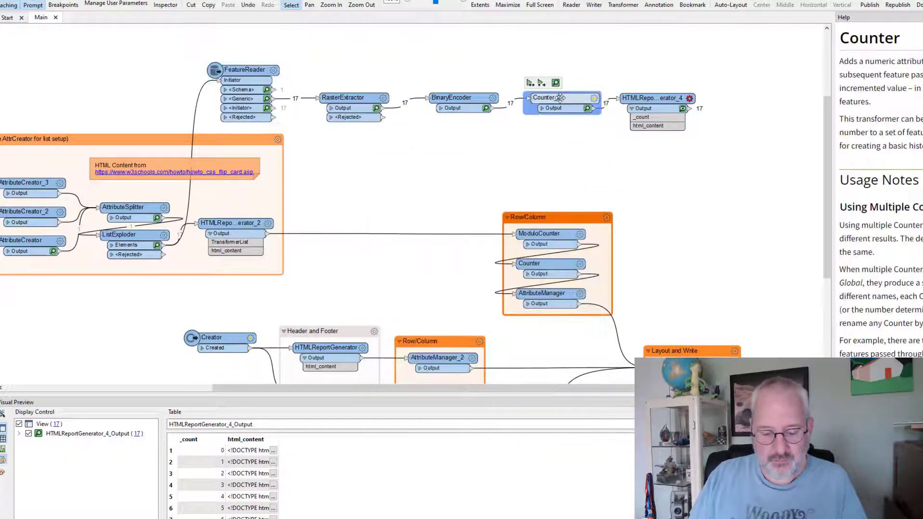
key("Delete")
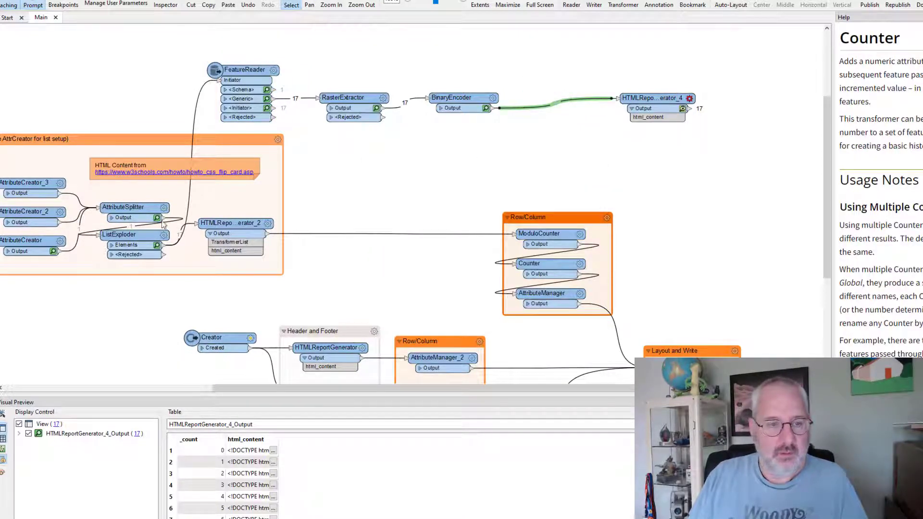
left_click(112, 246)
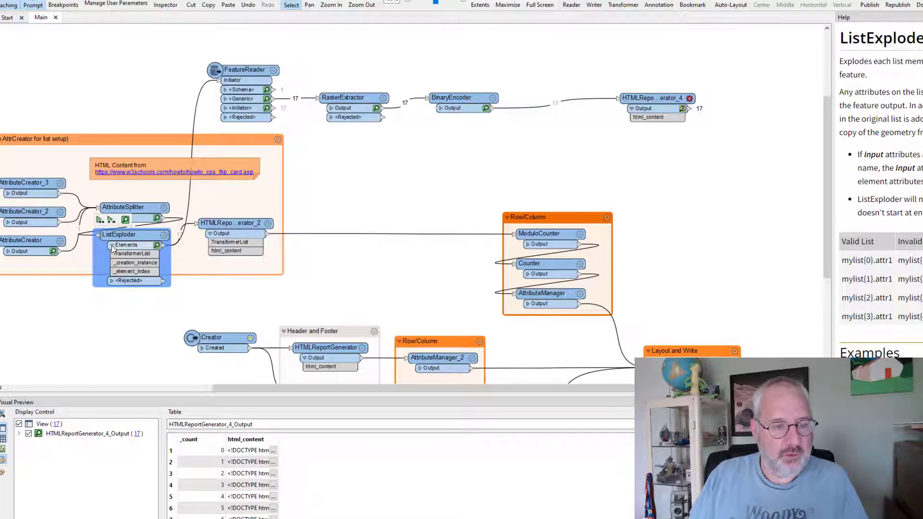
left_click(112, 246)
Set the FeatureReader's attribute accumulation mode to Merge Initiator and Result.
left_click(273, 73)
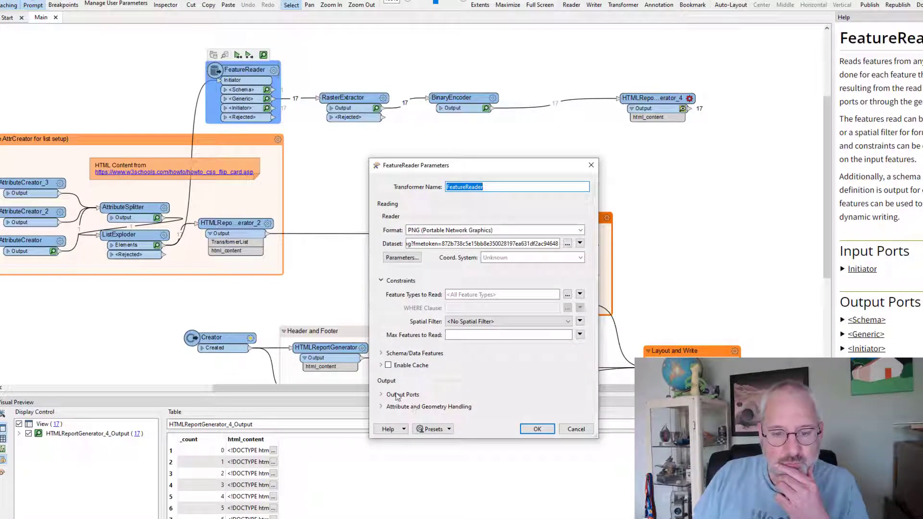
left_click(397, 396)
left_click(392, 469)
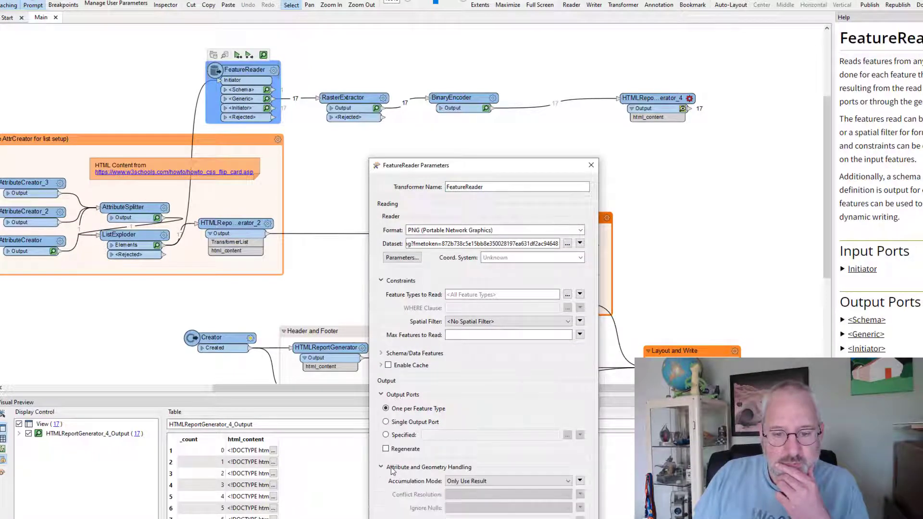
left_click(480, 482)
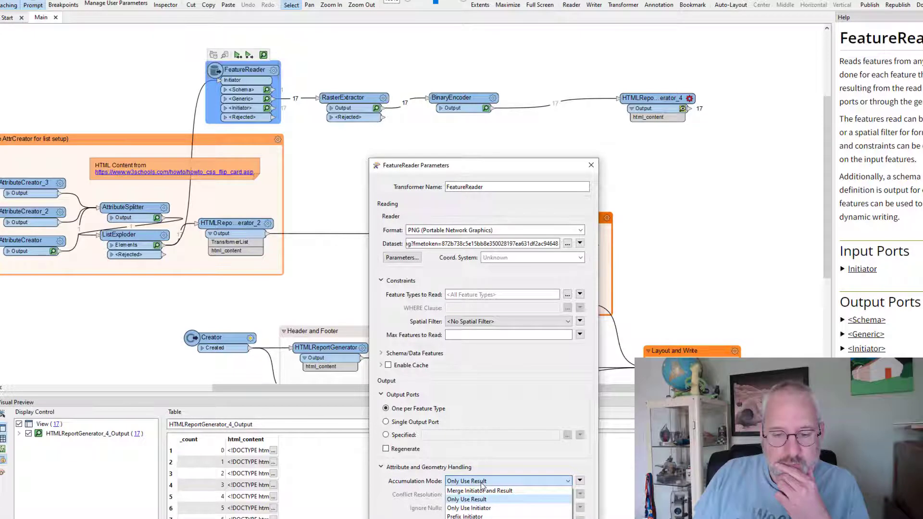
left_click(483, 491)
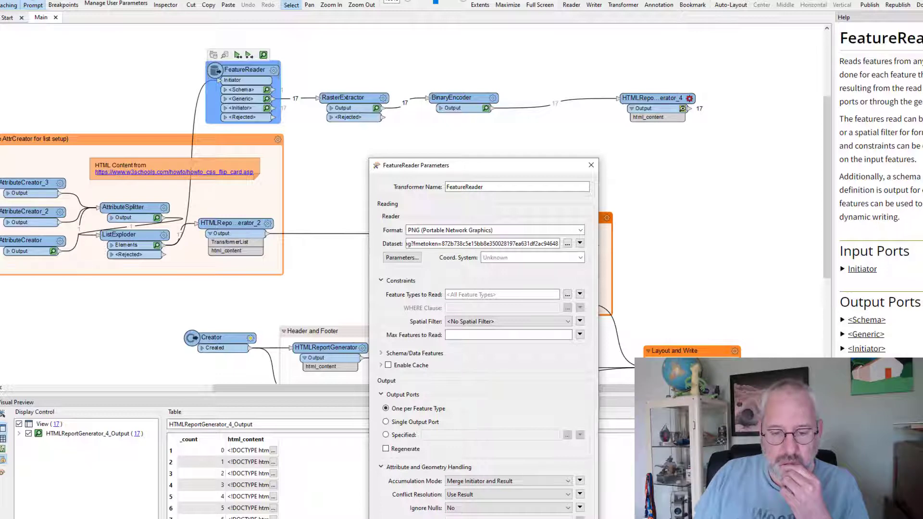
key("Return")
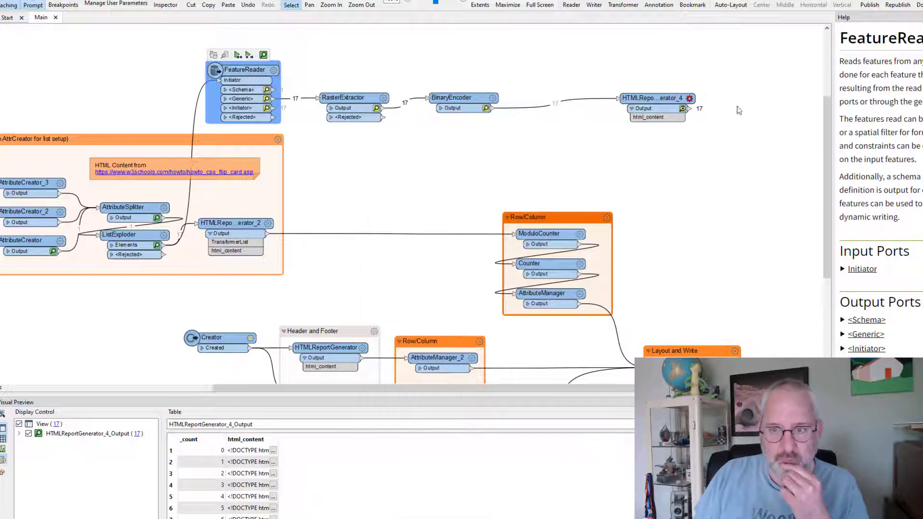
Set HTMLReportGenerator_4 to group by TransformerList instead of _count.
left_click(691, 97)
left_click(690, 97)
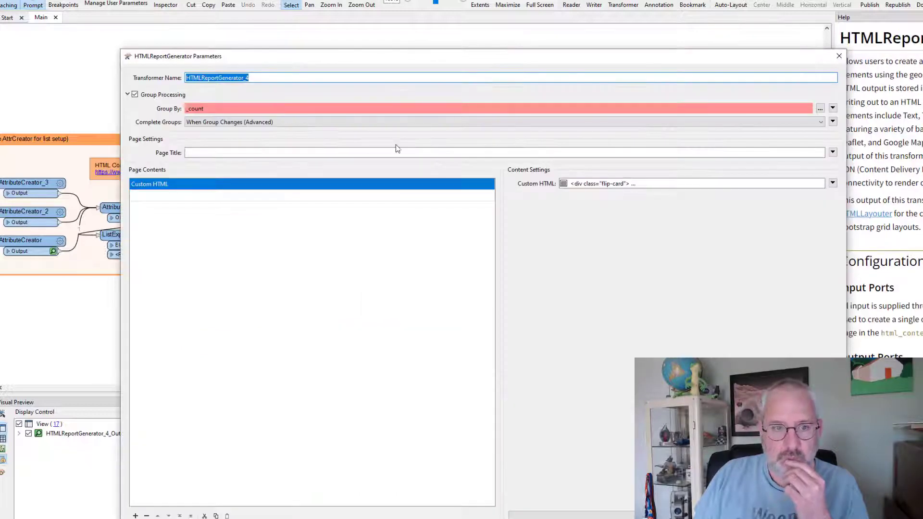
left_click(819, 108)
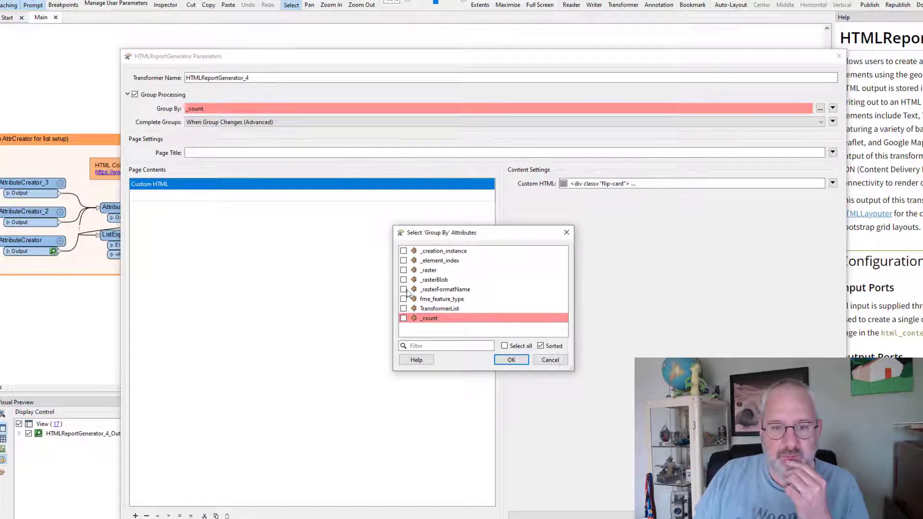
left_click(403, 308)
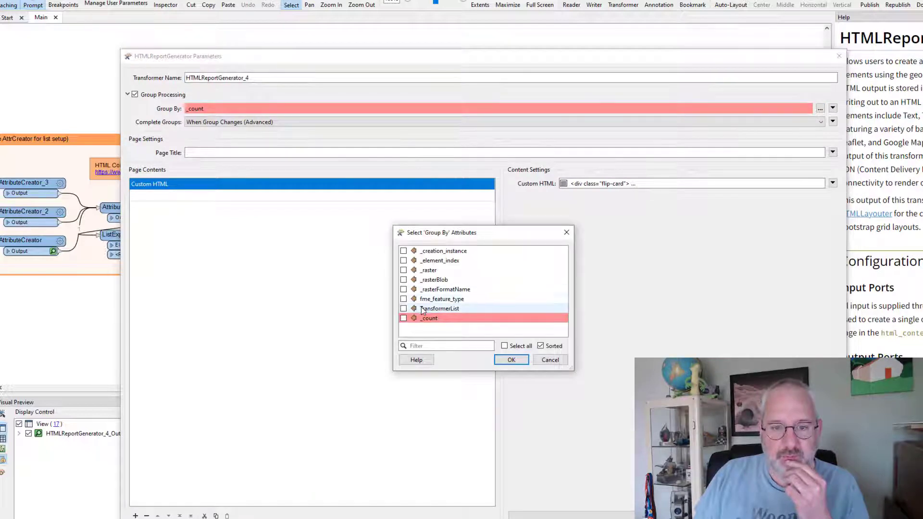
left_click(514, 360)
left_click(774, 518)
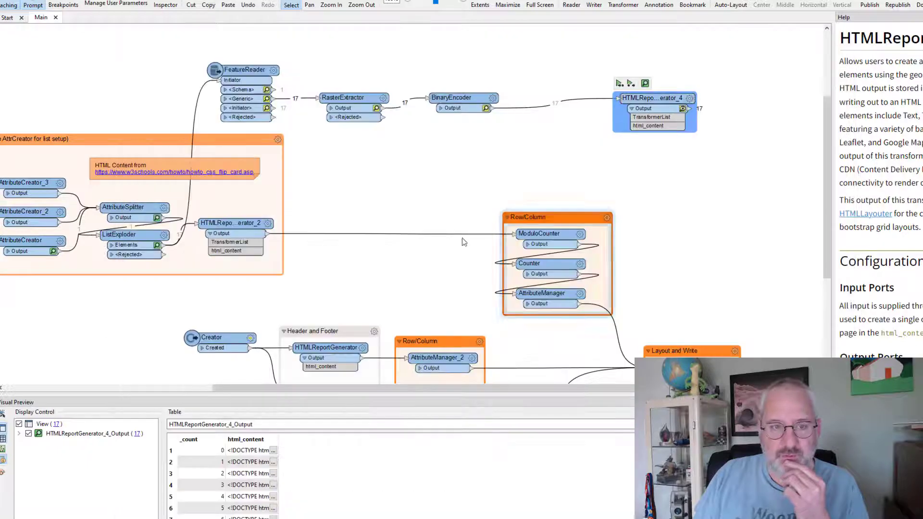
Duplicate the FeatureReader, place the copy below the RasterExtractor, and connect the ListExploder's Elements output to its Initiator port.
left_click(245, 70)
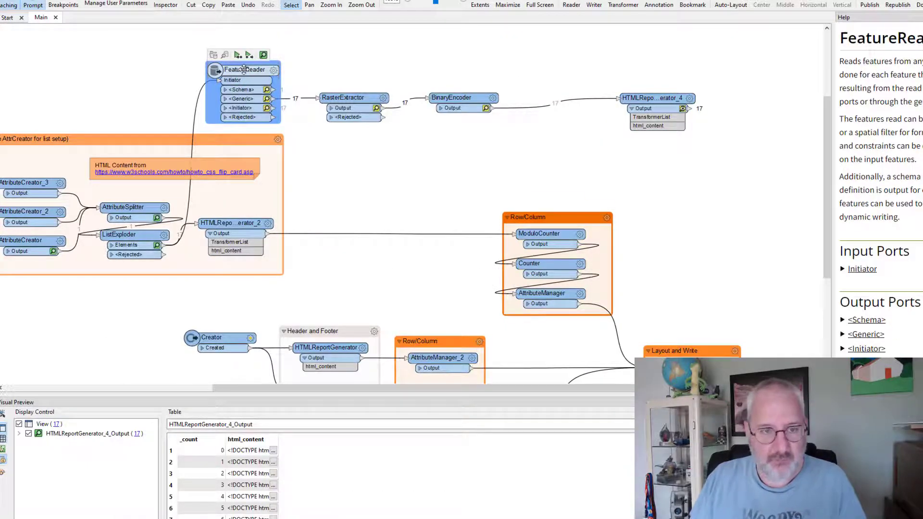
key("ctrl+d")
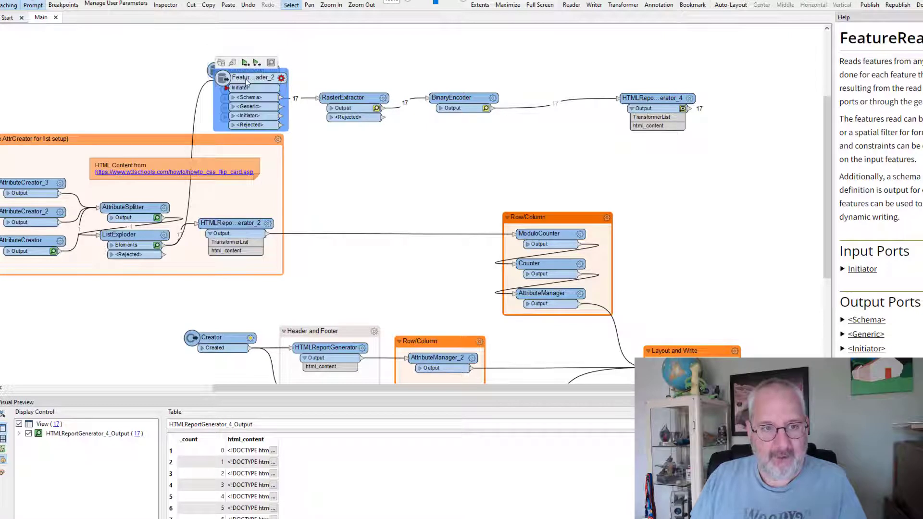
left_click_drag(247, 81, 340, 154)
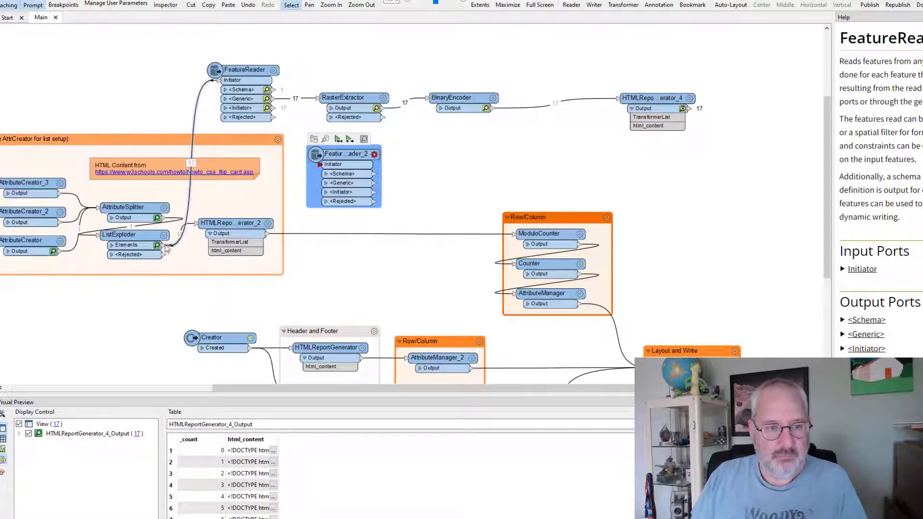
left_click_drag(164, 245, 319, 166)
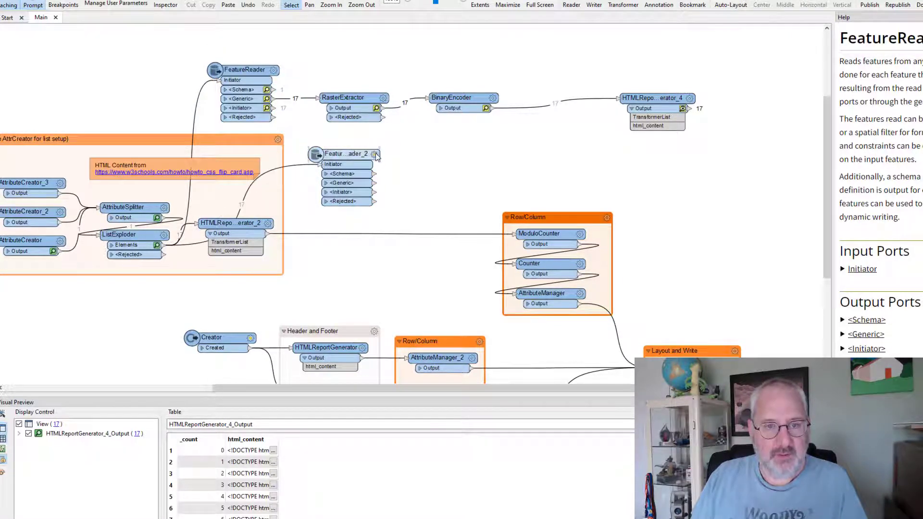
Replace Front with Back in the file name of FeatureReader_2's dataset URL and keep a single output port.
left_click(375, 154)
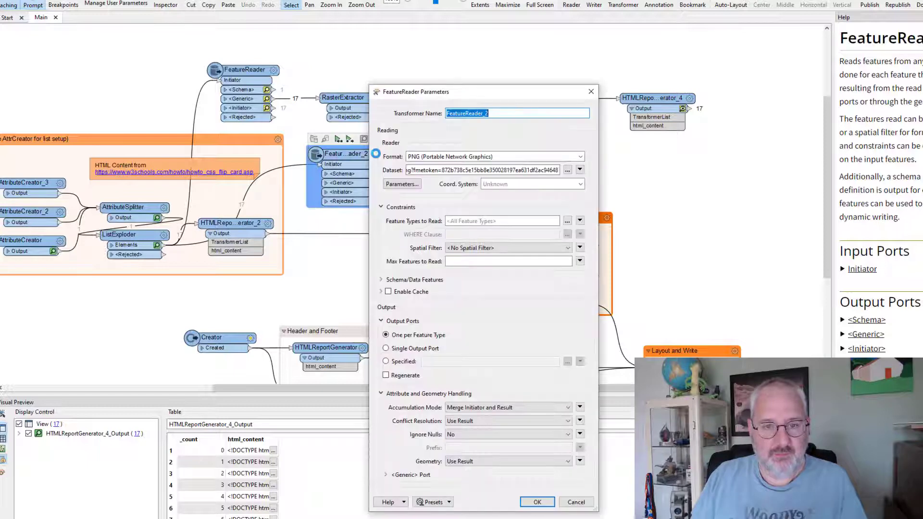
left_click(570, 171)
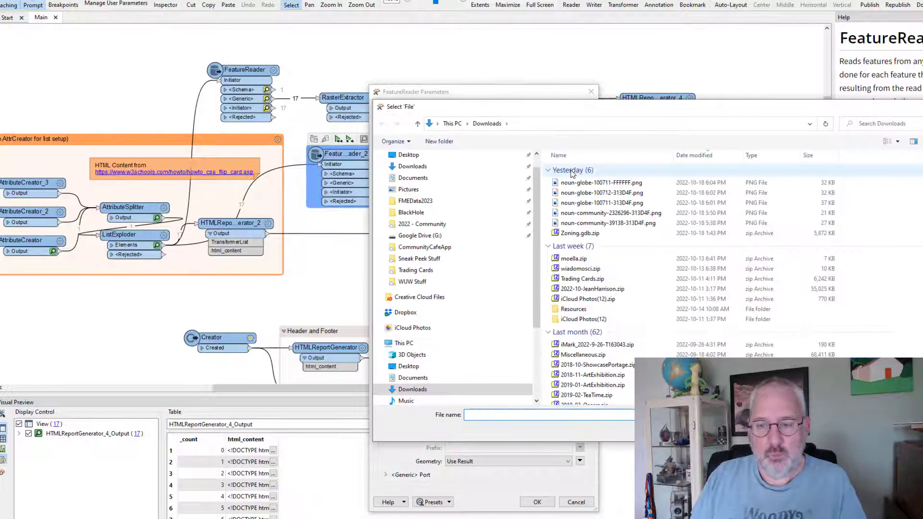
left_click(906, 431)
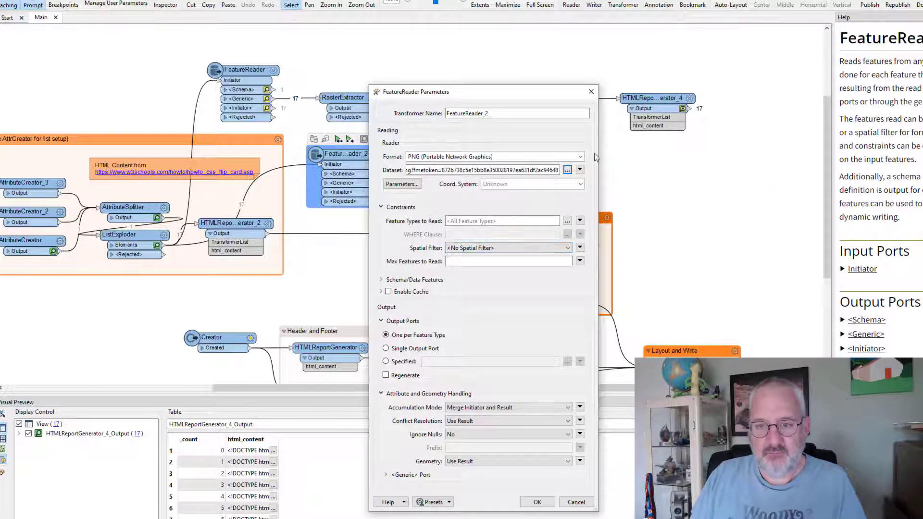
left_click(580, 170)
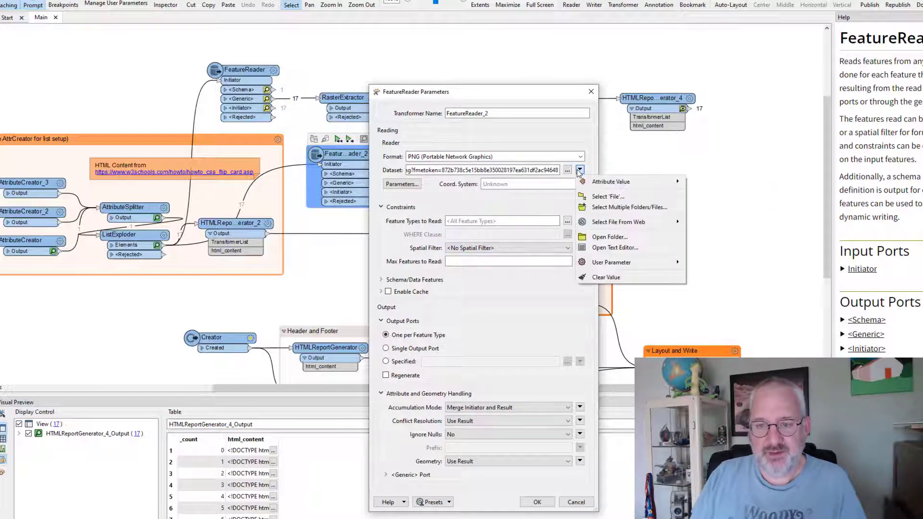
left_click(606, 248)
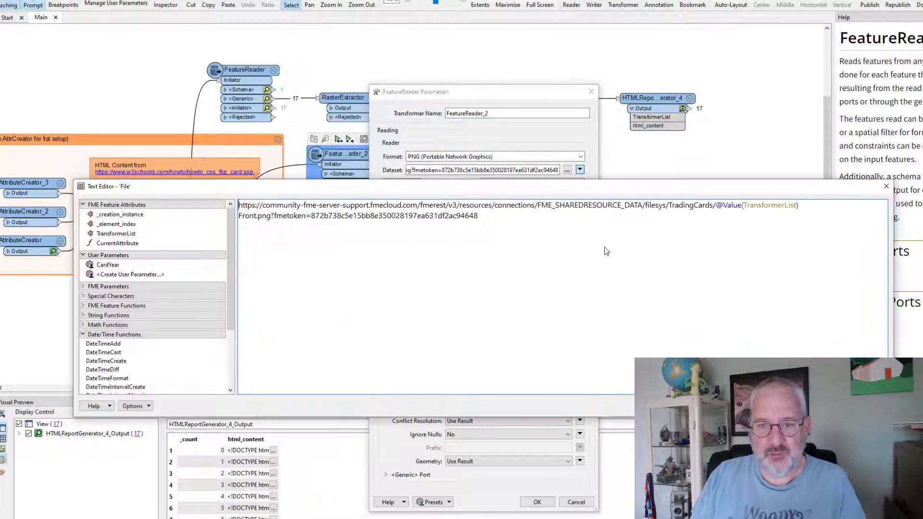
double_click(256, 216)
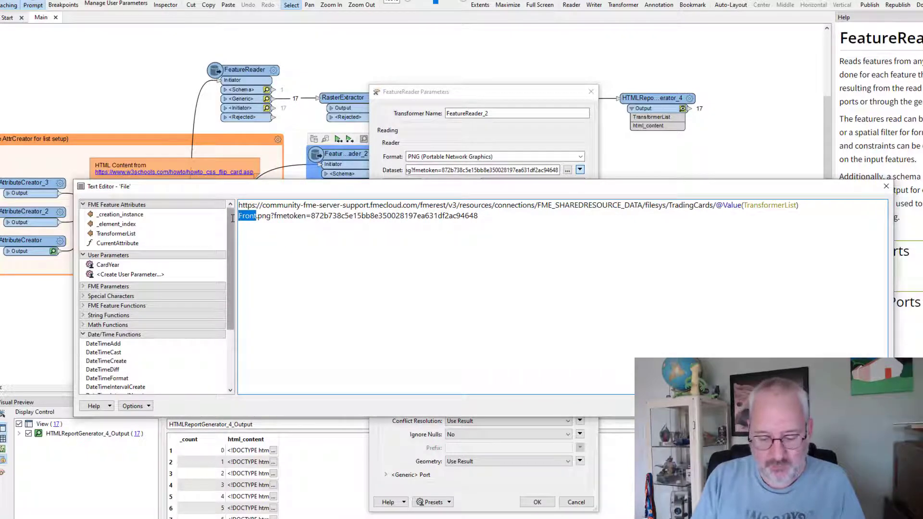
type("Back")
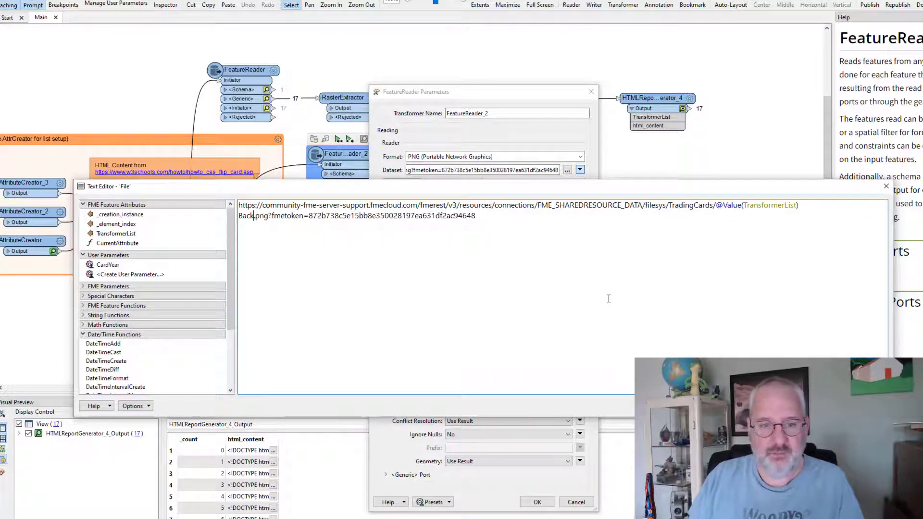
left_click(833, 406)
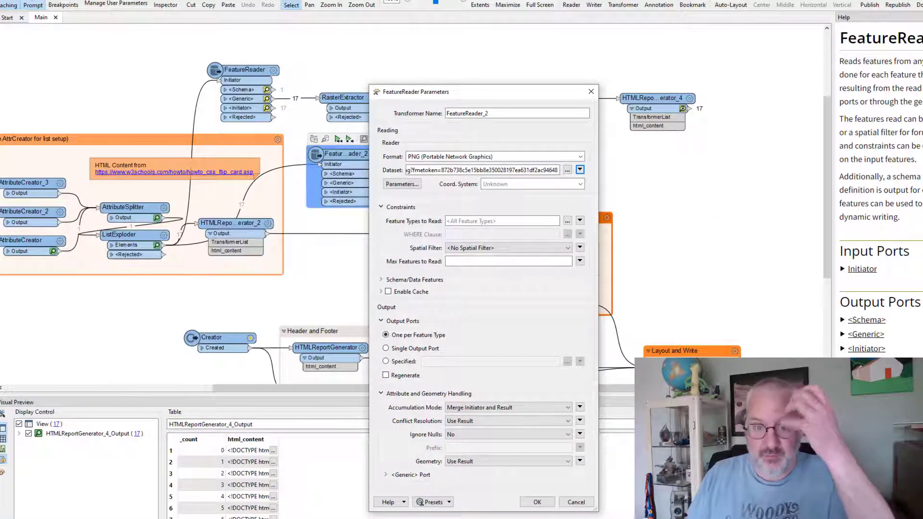
left_click(537, 502)
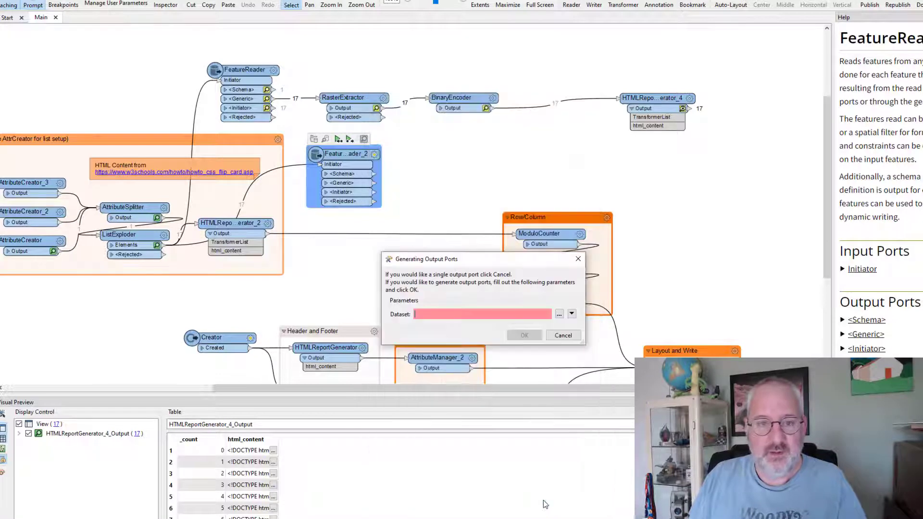
left_click(563, 335)
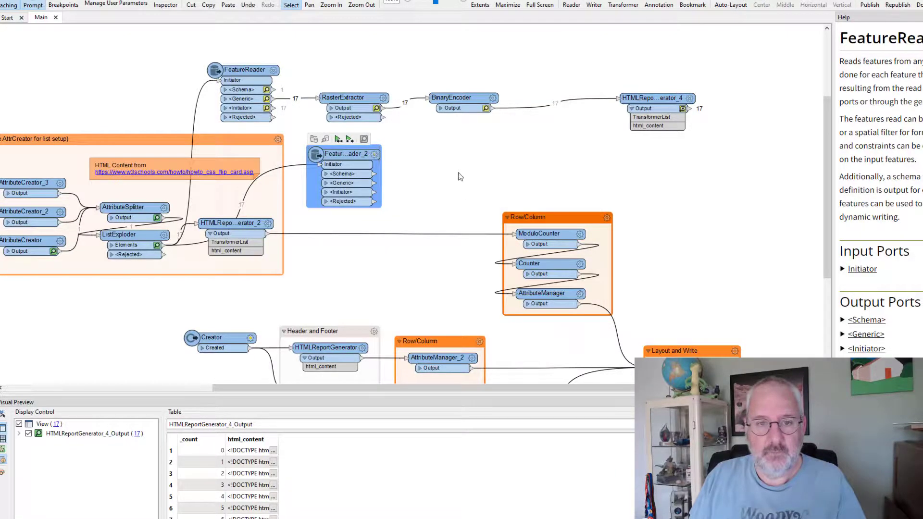
Duplicate the RasterExtractor and BinaryEncoder together, place them beside FeatureReader_2, and chain them from its <Generic> output.
left_click(340, 99)
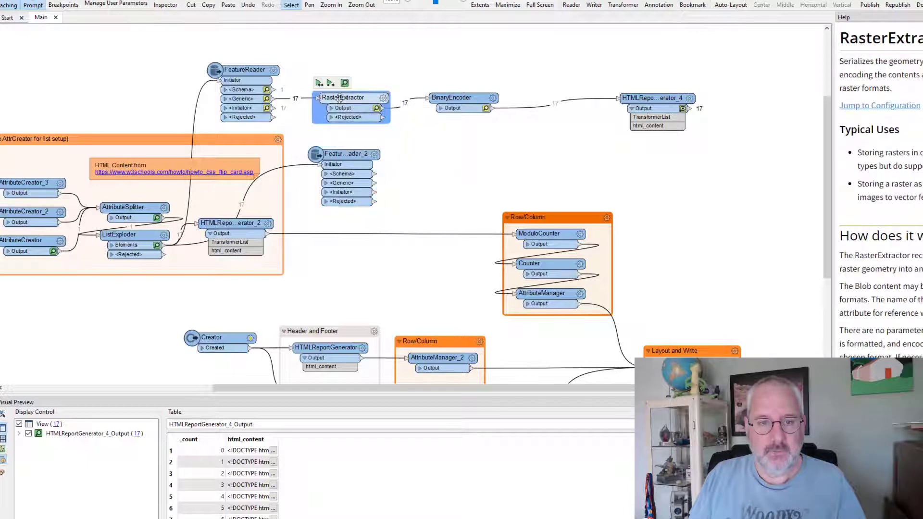
left_click(440, 98, "ctrl")
key("ctrl+d")
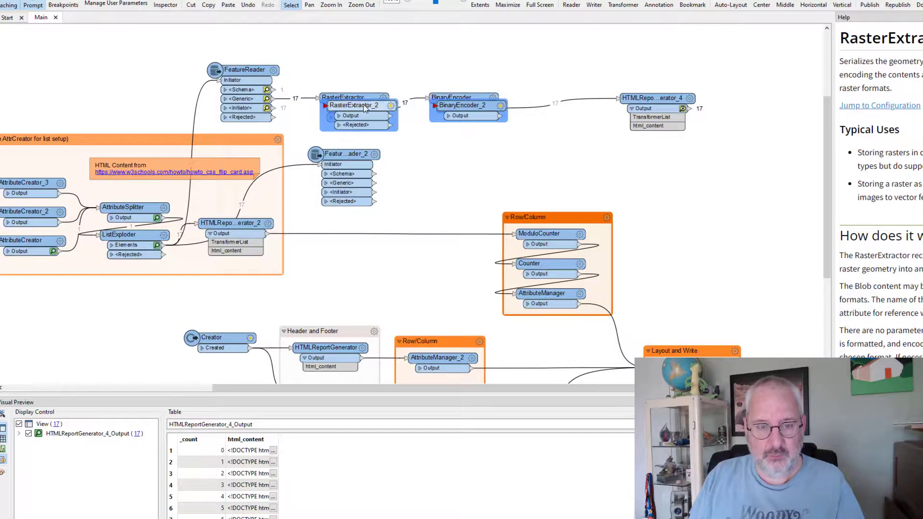
left_click_drag(367, 108, 448, 170)
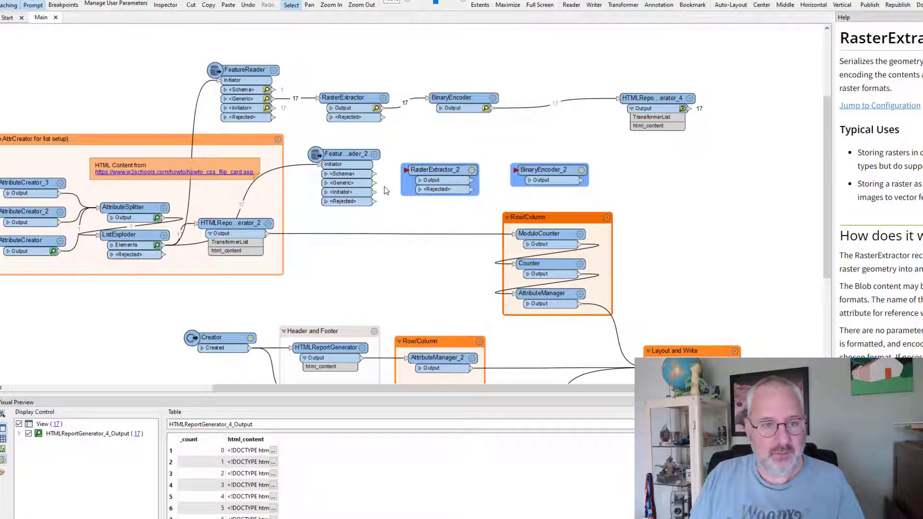
left_click_drag(375, 183, 407, 170)
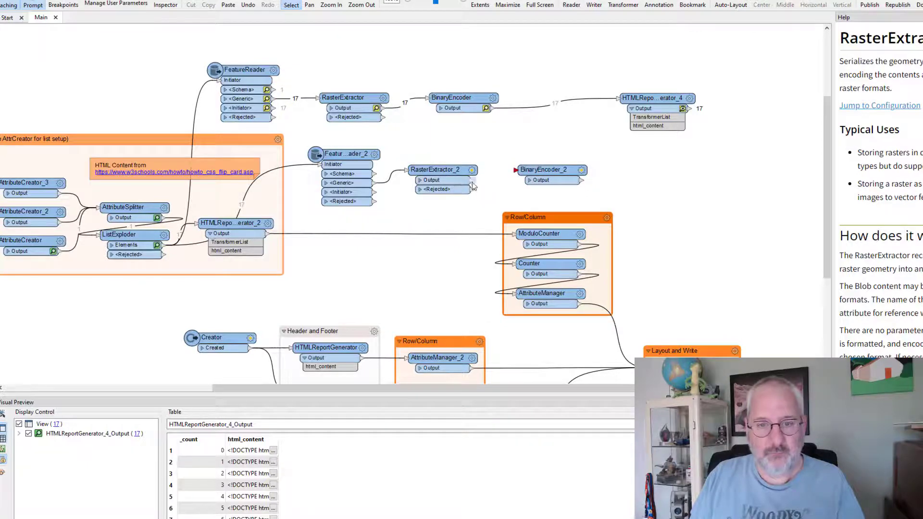
left_click_drag(472, 181, 518, 170)
Review BinaryEncoder_2's parameters, connect its output to HTMLReportGenerator_4, and check its output attributes.
left_click(582, 170)
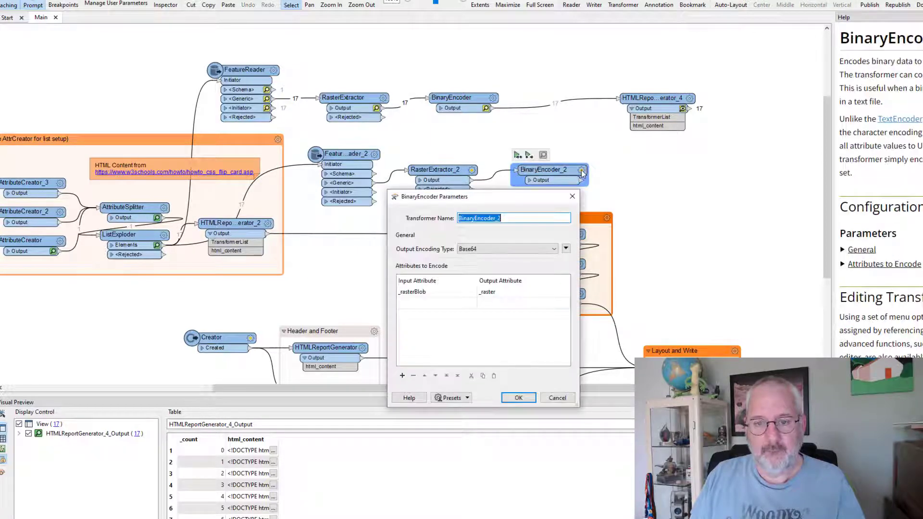
left_click(518, 398)
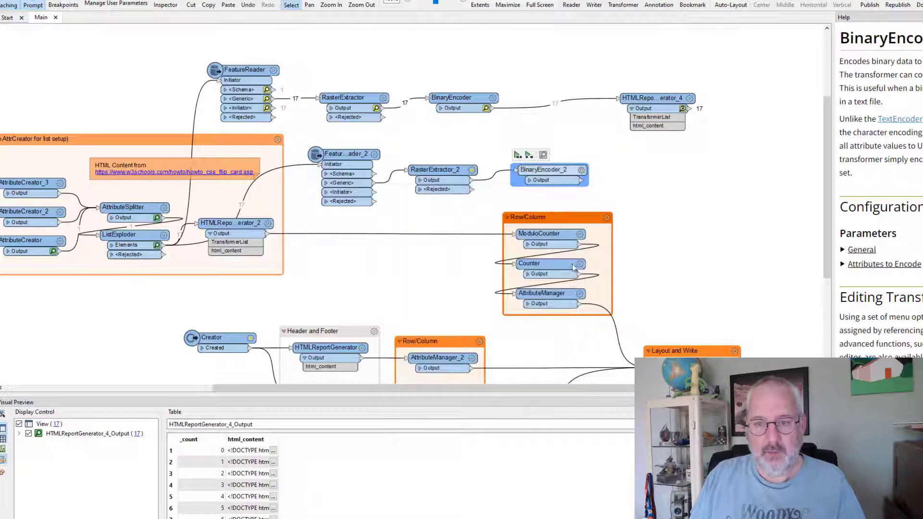
left_click_drag(584, 185, 619, 105)
left_click(529, 181)
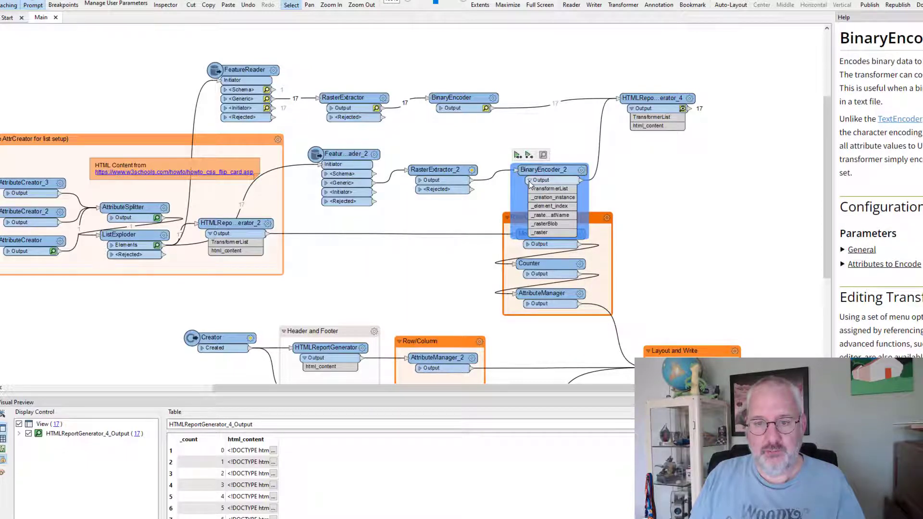
left_click(529, 181)
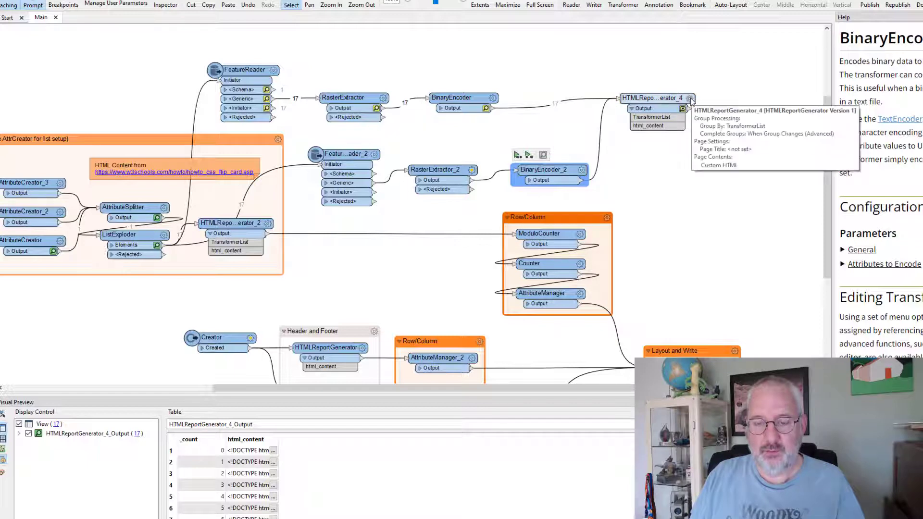
Set BinaryEncoder_2's output attribute for _rasterBlob to _rasterBack.
left_click(582, 170)
left_click(523, 292)
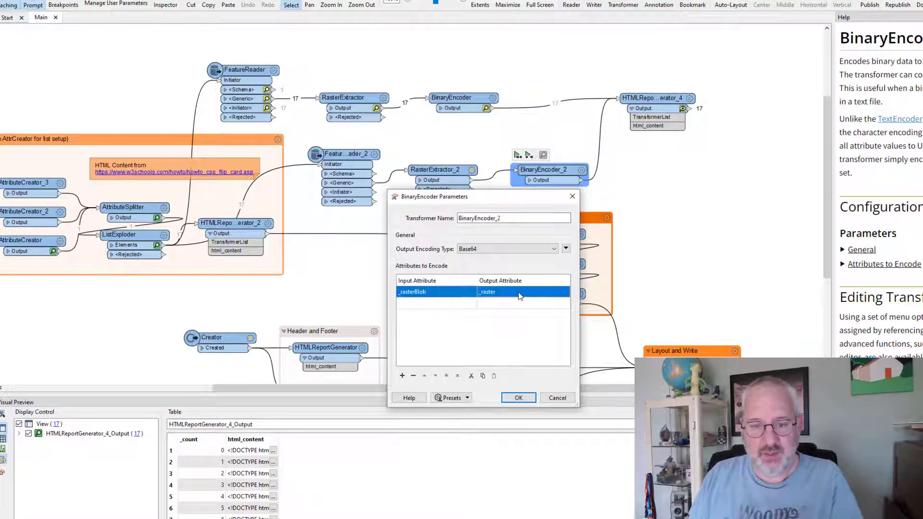
left_click(523, 292)
type("Back")
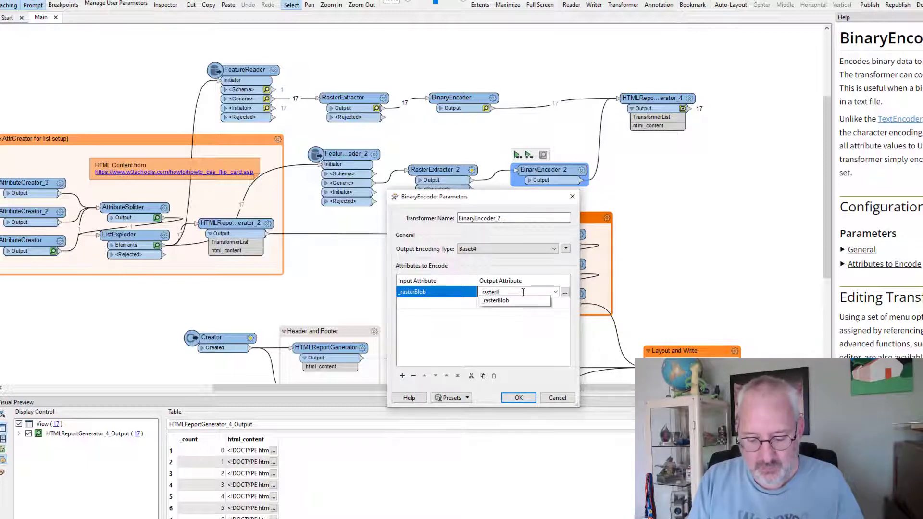
left_click(526, 403)
Set the original BinaryEncoder's output attribute for _rasterBlob to _rasterFront.
double_click(490, 96)
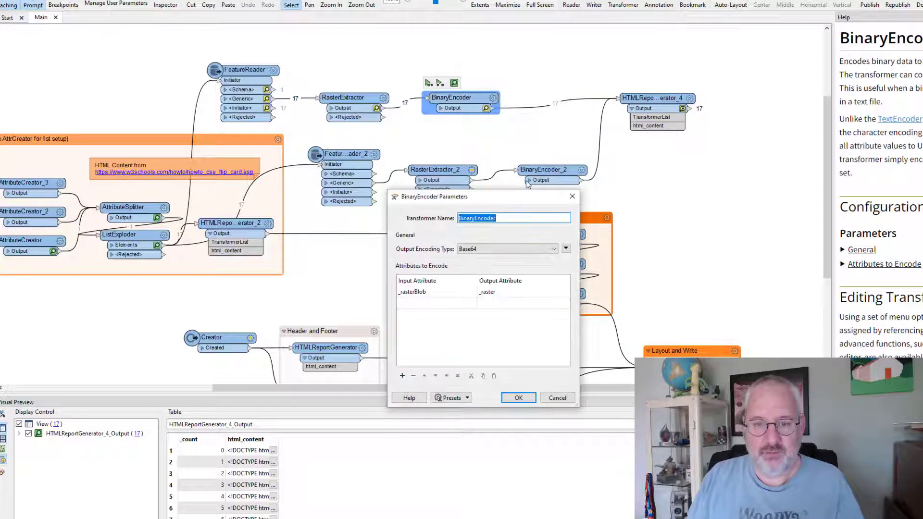
left_click(514, 294)
type("Front")
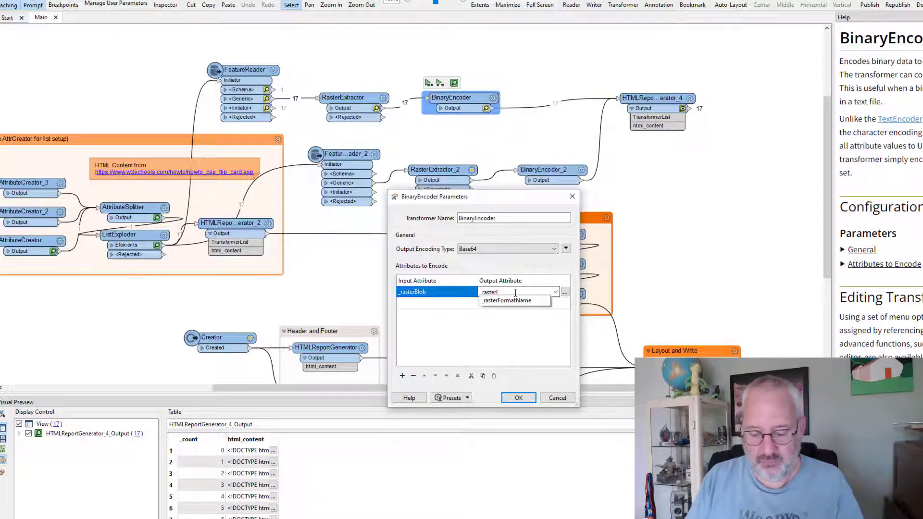
left_click(518, 397)
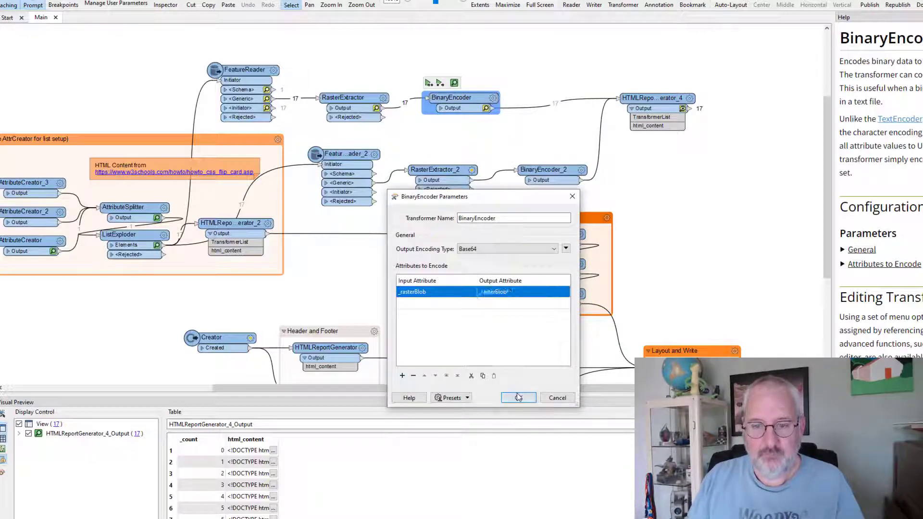
left_click(691, 99)
left_click(691, 99)
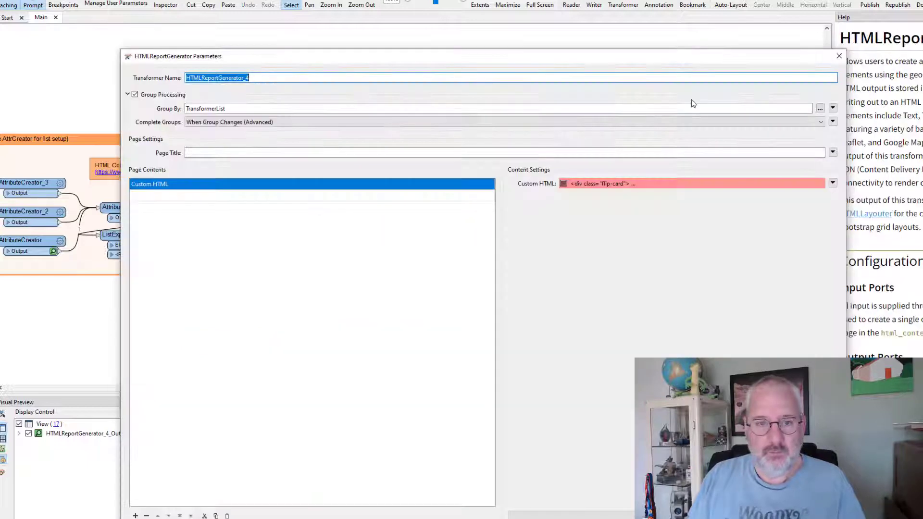
left_click(833, 184)
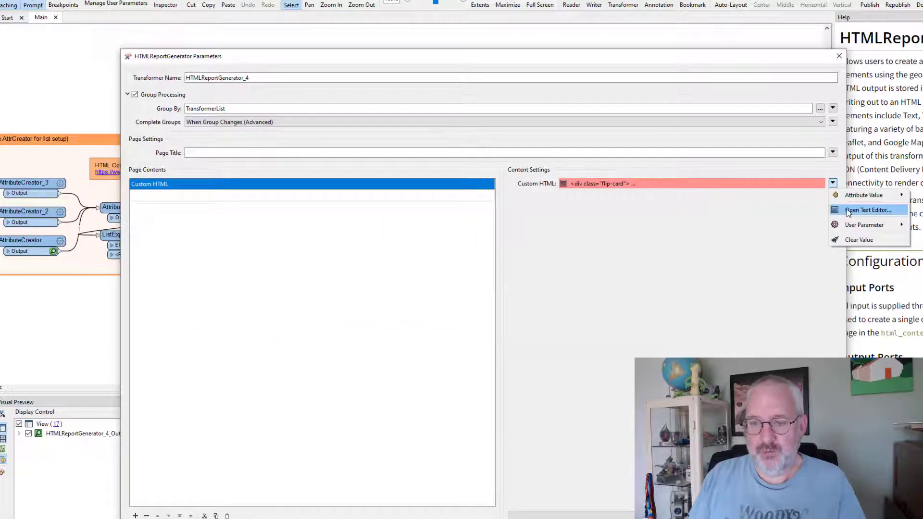
left_click(849, 211)
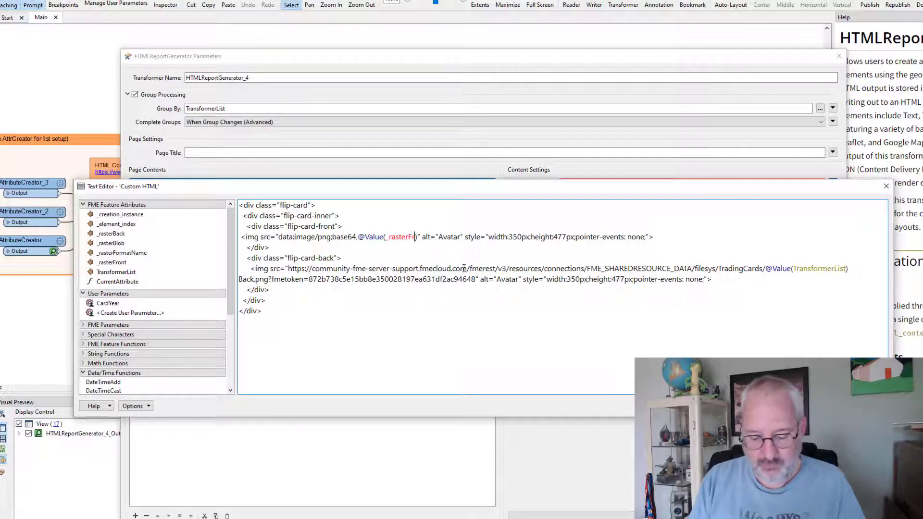
type("Front")
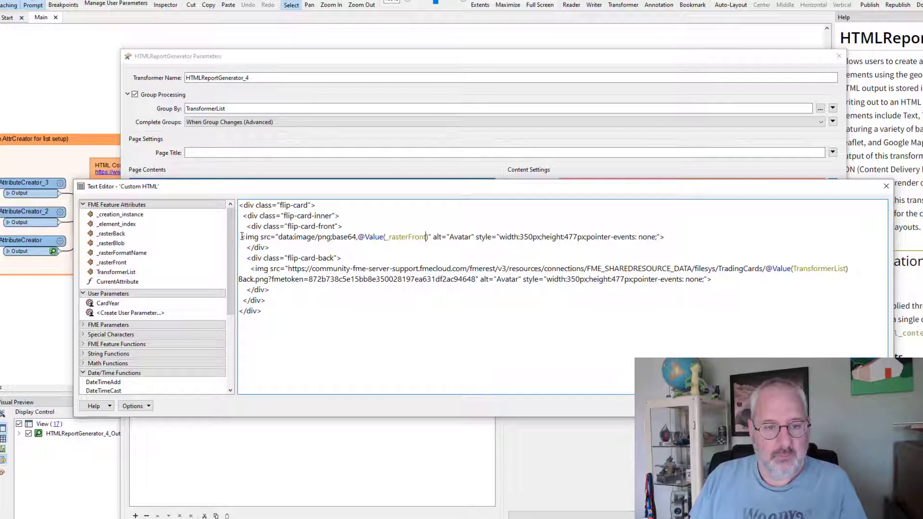
left_click_drag(241, 236, 355, 240)
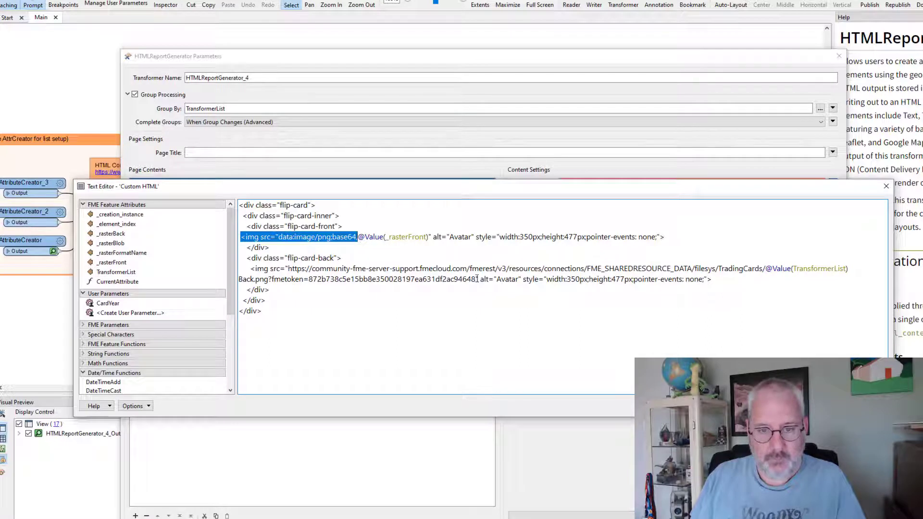
left_click_drag(478, 279, 235, 267)
type("<img src=\"data:image/png;base64,")
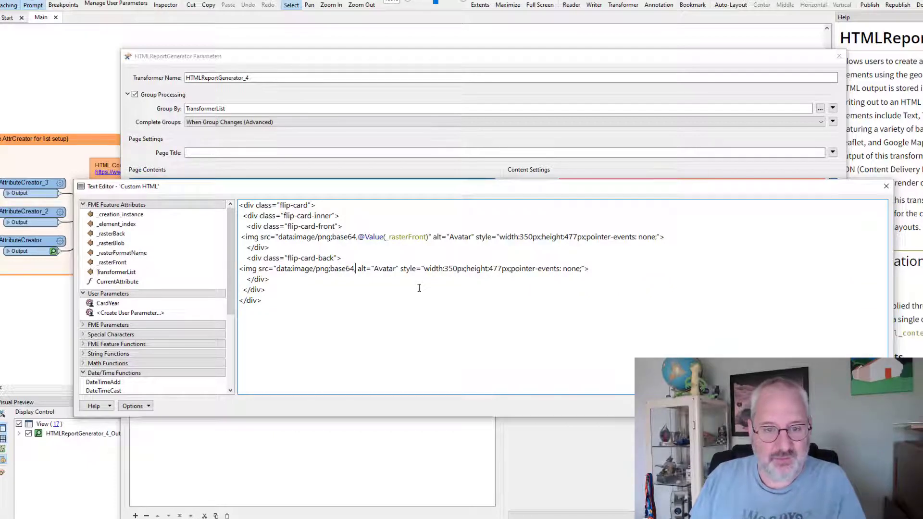
key("alt+Tab")
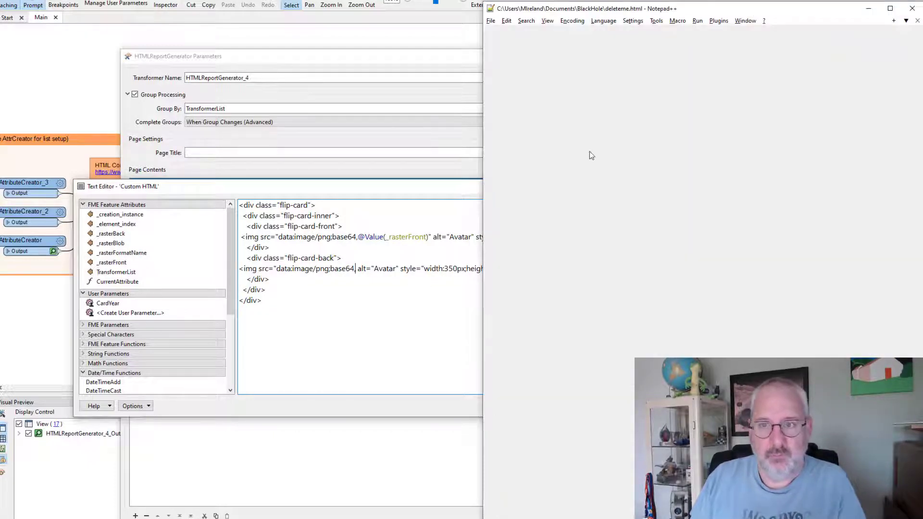
left_click(870, 8)
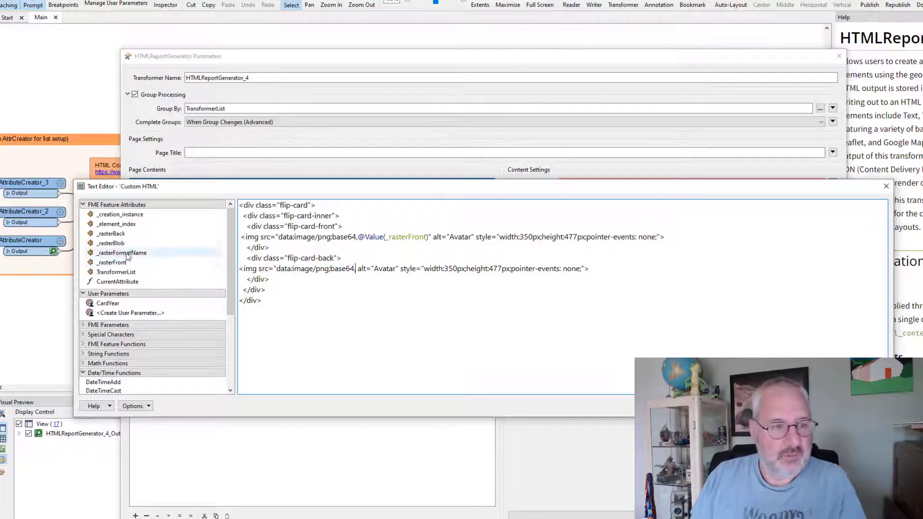
double_click(111, 234)
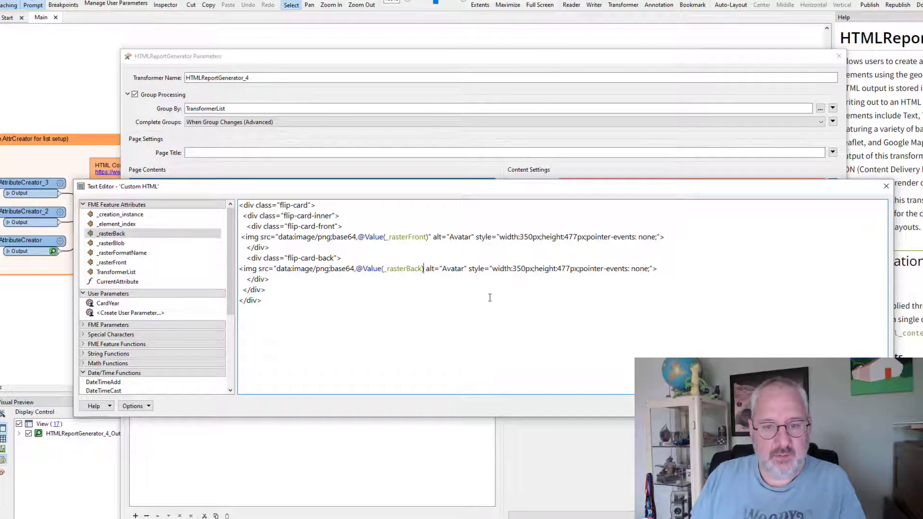
type("\"")
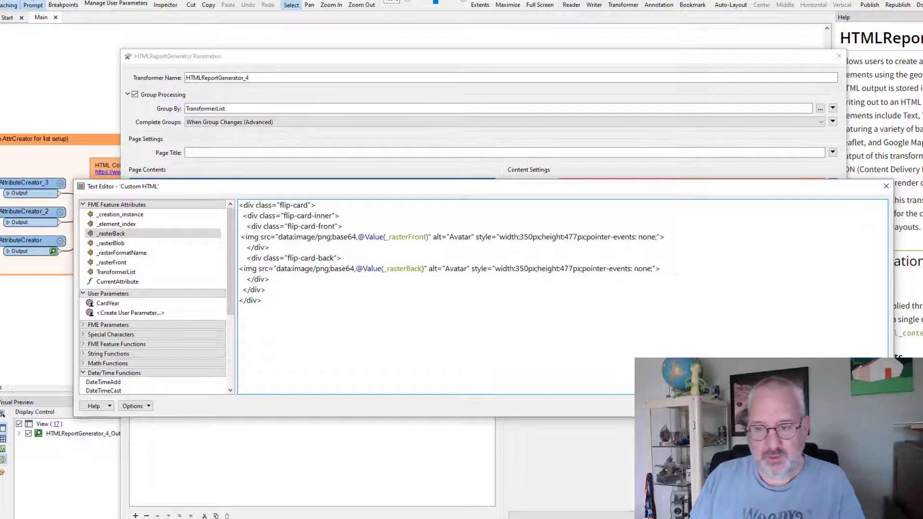
left_click(831, 406)
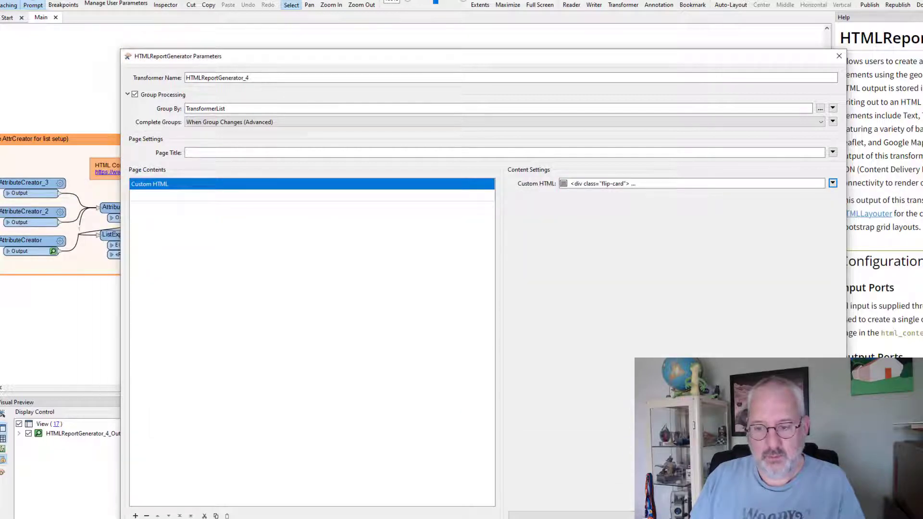
left_click(765, 518)
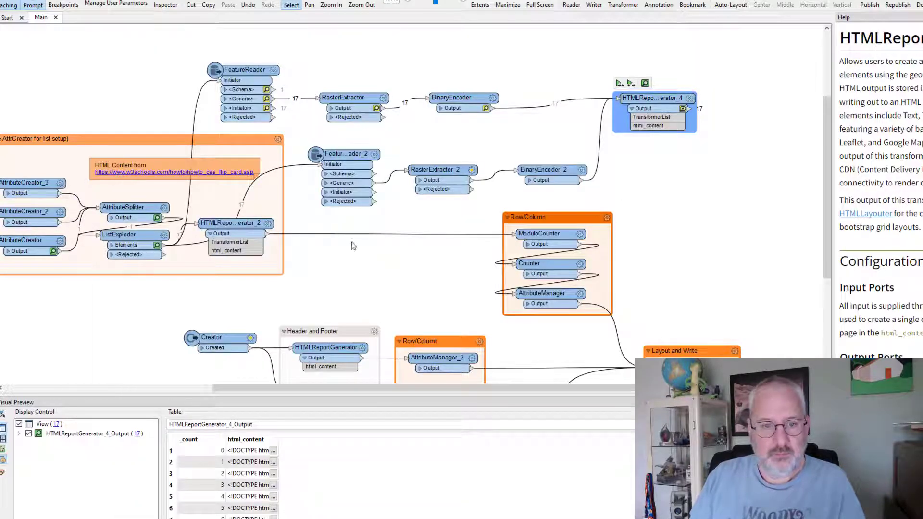
Reroute ModuloCounter's input to HTMLReportGenerator_4's output, and move HTMLReportGenerator_2 out of its bookmark and disable it.
left_click_drag(297, 239, 696, 109)
left_click(725, 171)
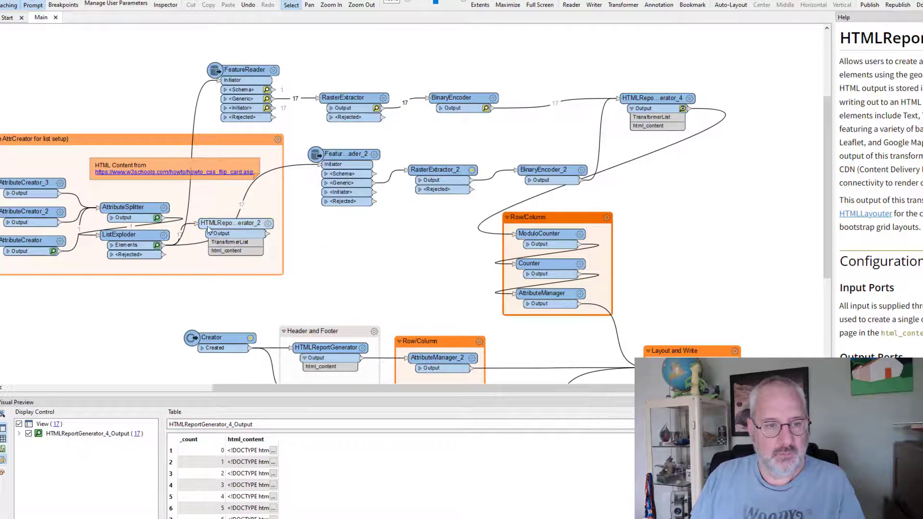
left_click_drag(229, 226, 359, 250)
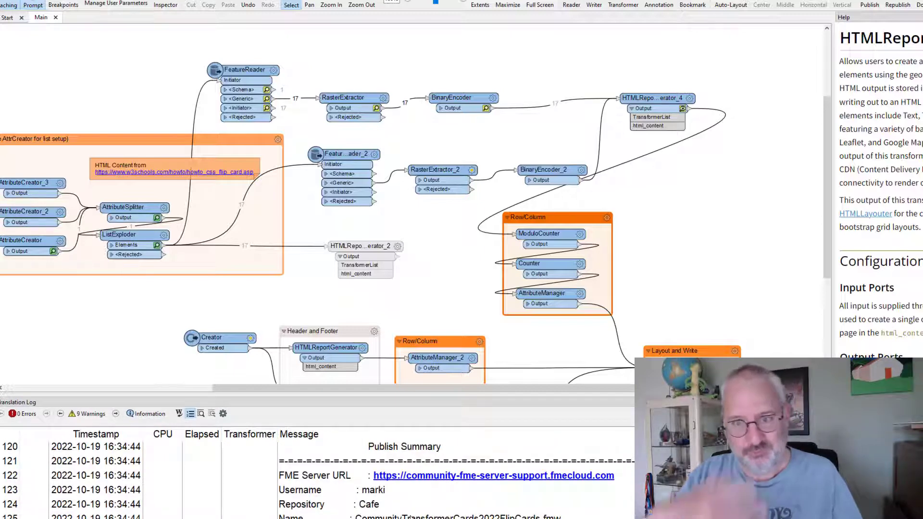
Switch to Firefox, open Transformer Cards 2022 from the Community Resources page, and check both sides of the flip cards.
key("alt+Tab")
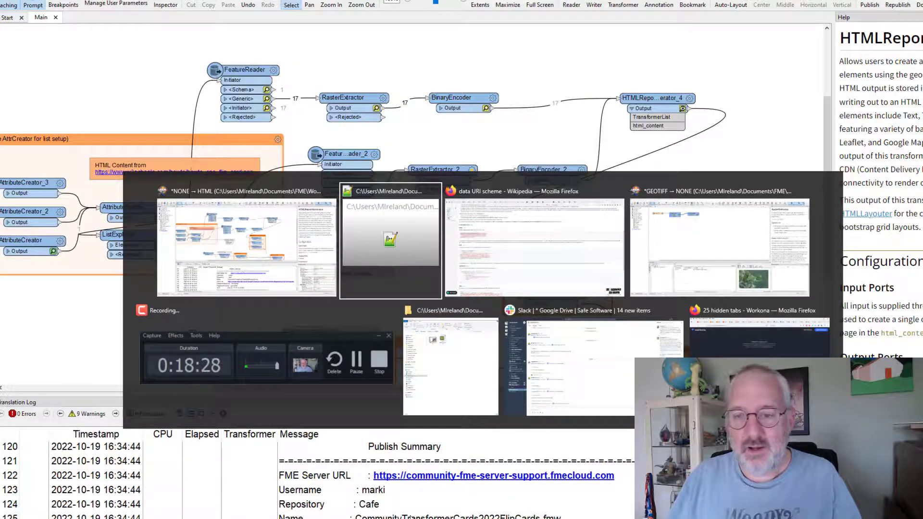
key("alt+Tab")
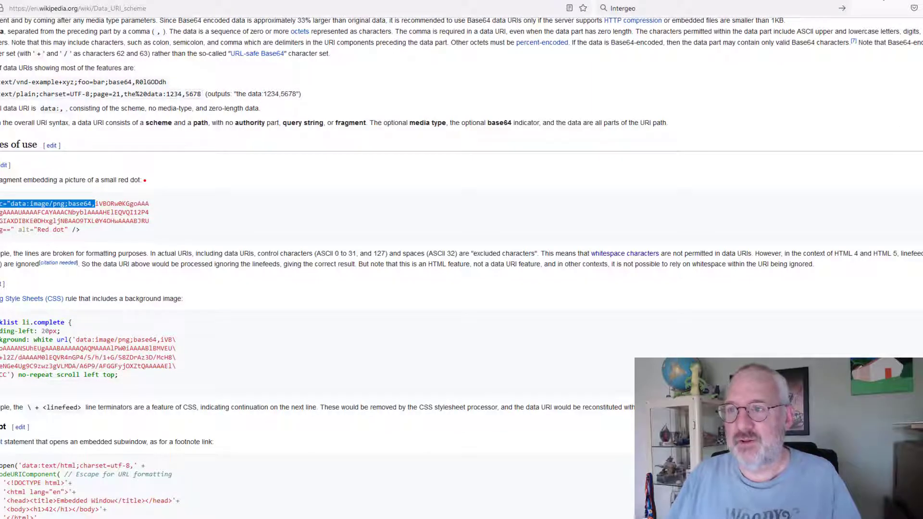
key("ctrl+Tab")
key("ctrl+Tab")
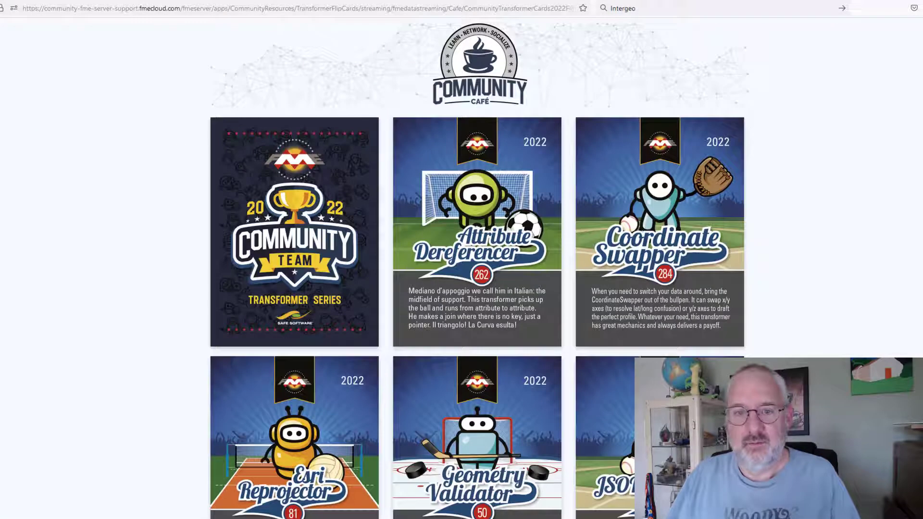
key("ctrl+Tab")
key("ctrl+Tab")
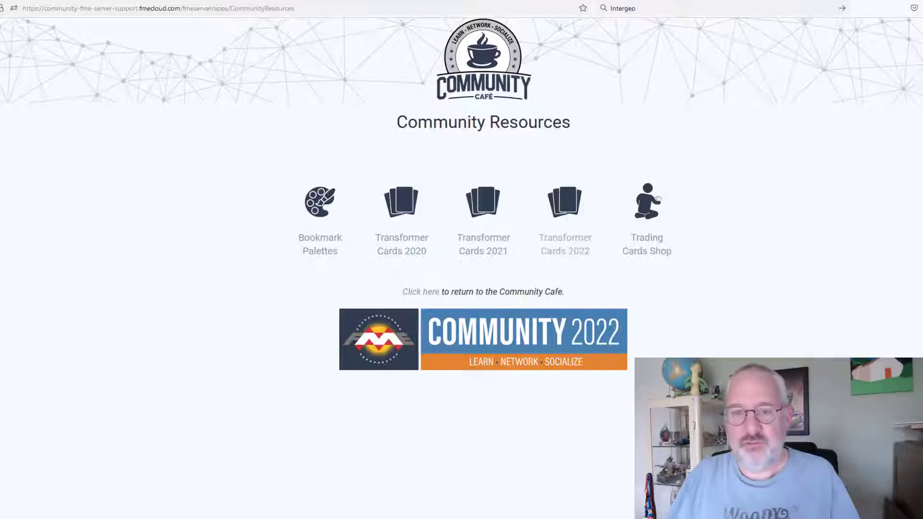
left_click(562, 242)
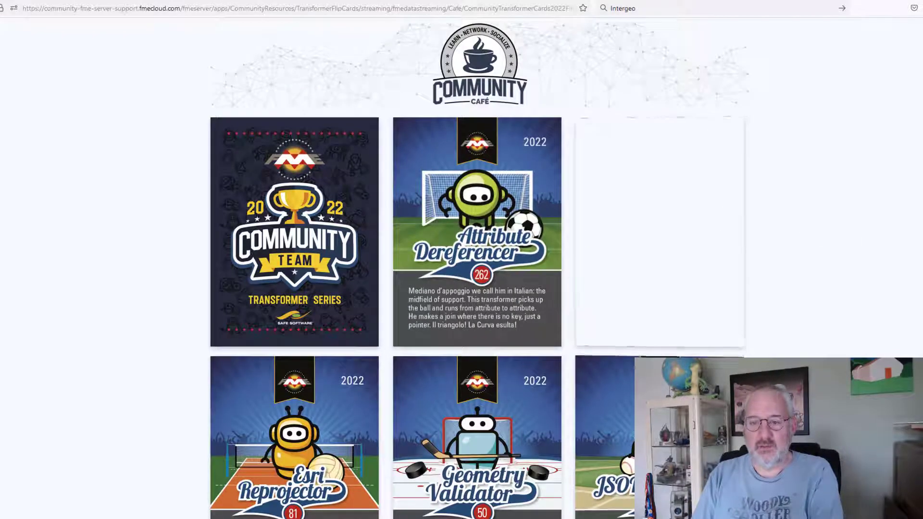
scroll(327, 471, "down", 10)
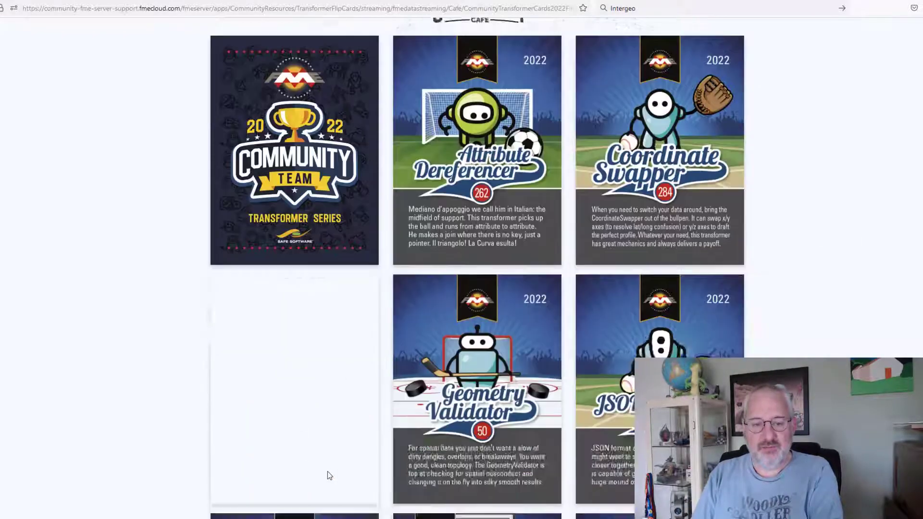
scroll(329, 475, "down", 8)
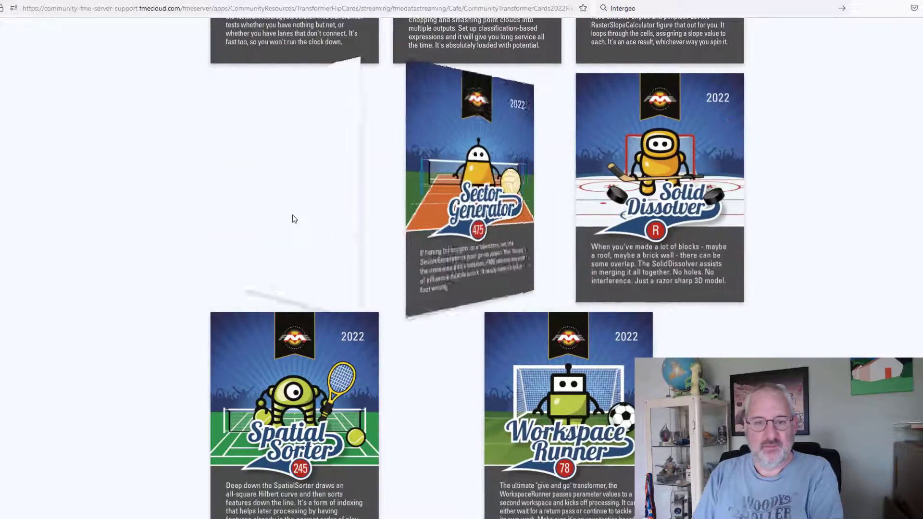
scroll(295, 219, "up", 7)
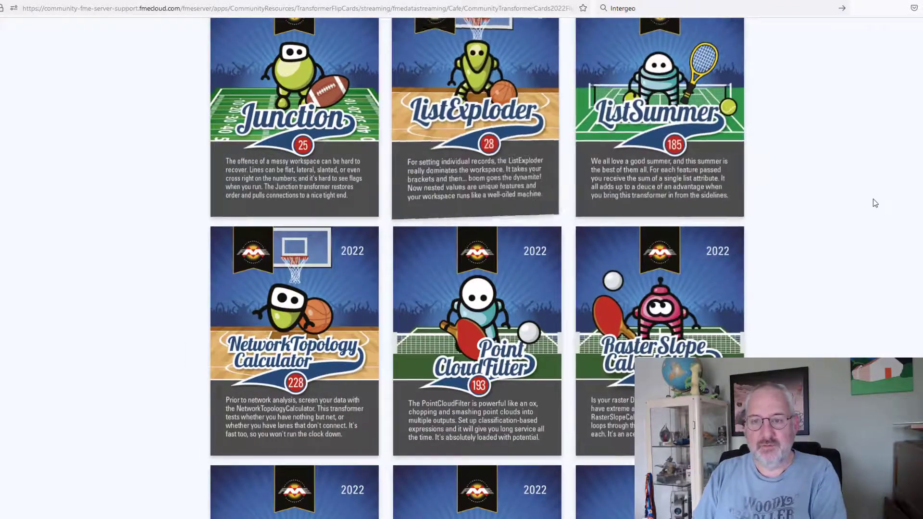
scroll(874, 202, "up", 12)
scroll(874, 202, "up", 2)
View the flip-card page's source and examine the front and back image data URIs.
right_click(826, 149)
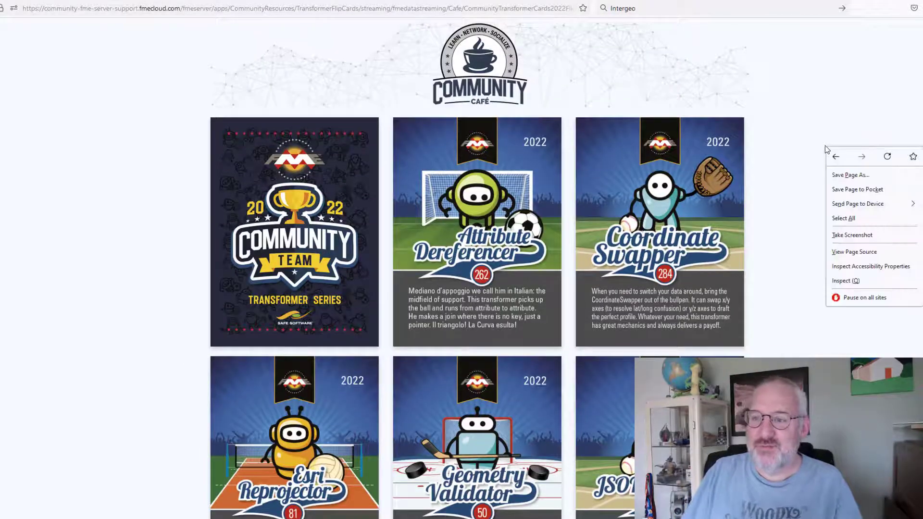
left_click(853, 253)
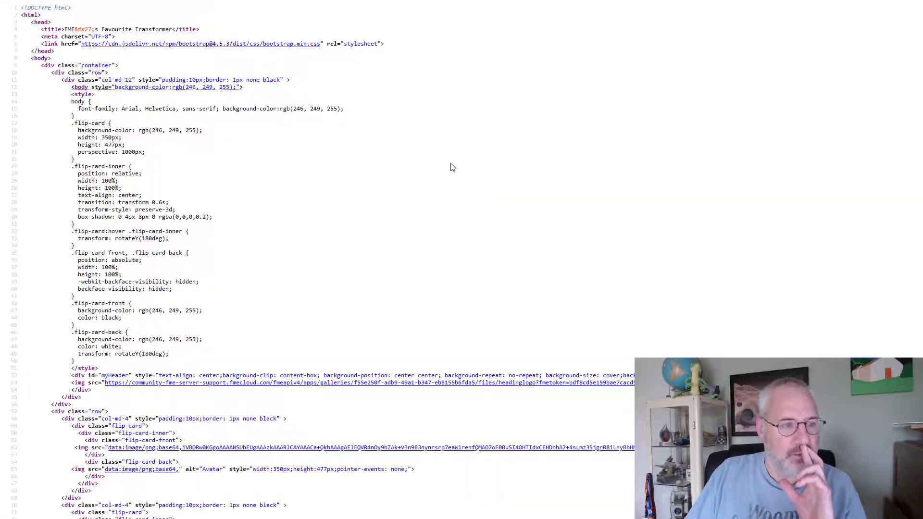
scroll(452, 167, "down", 5)
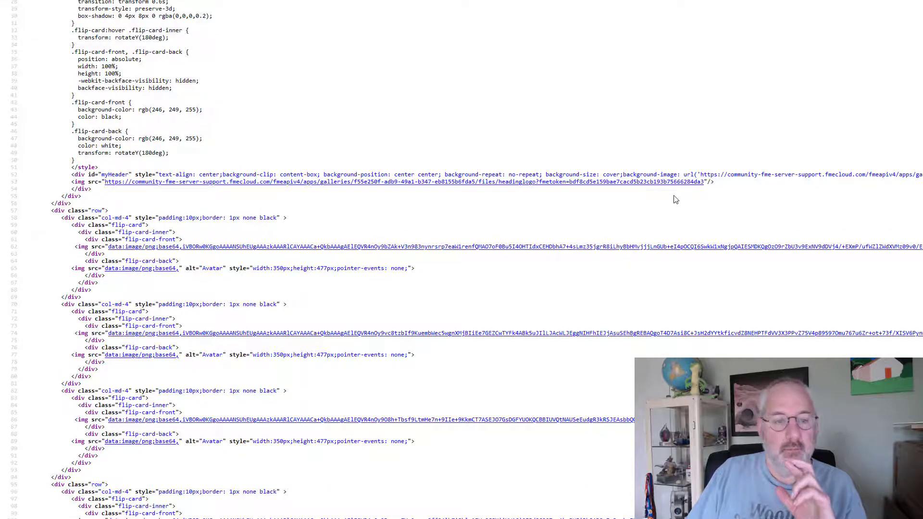
scroll(675, 202, "down", 10)
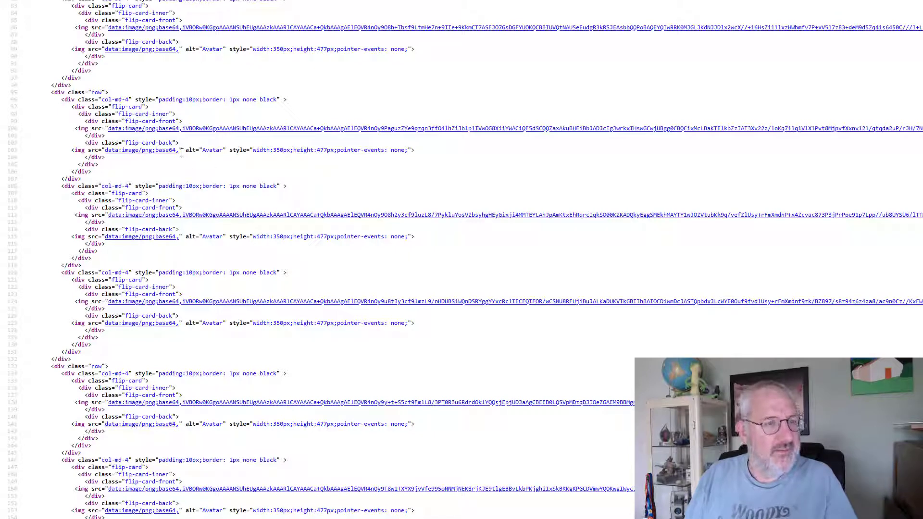
Switch back to FME Workbench, run the workspace through FeatureReader_2 and RasterExtractor_2, and inspect RasterExtractor_2's output.
key("alt+Tab")
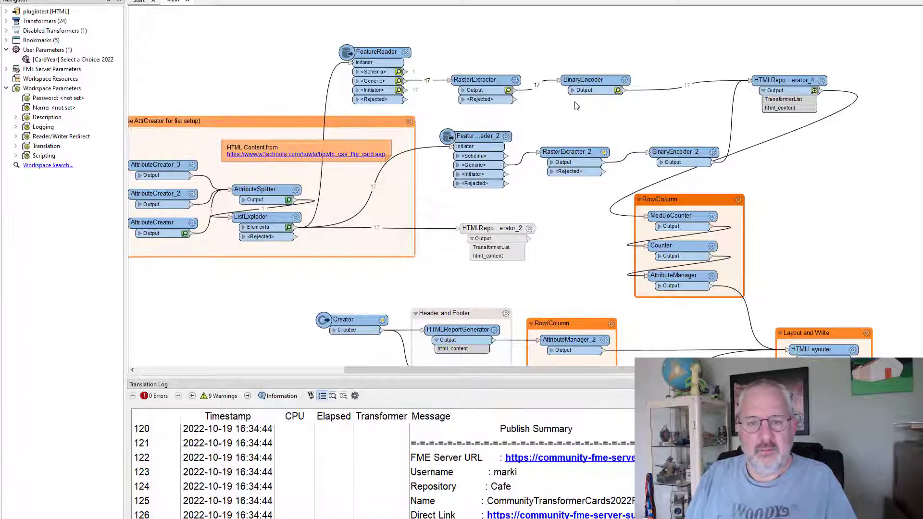
mouse_move(605, 154)
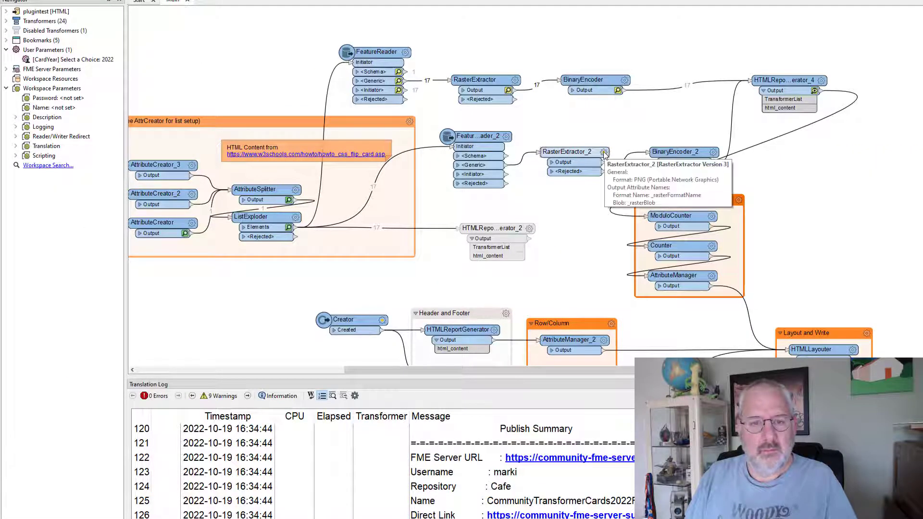
left_click(472, 137)
left_click(469, 120)
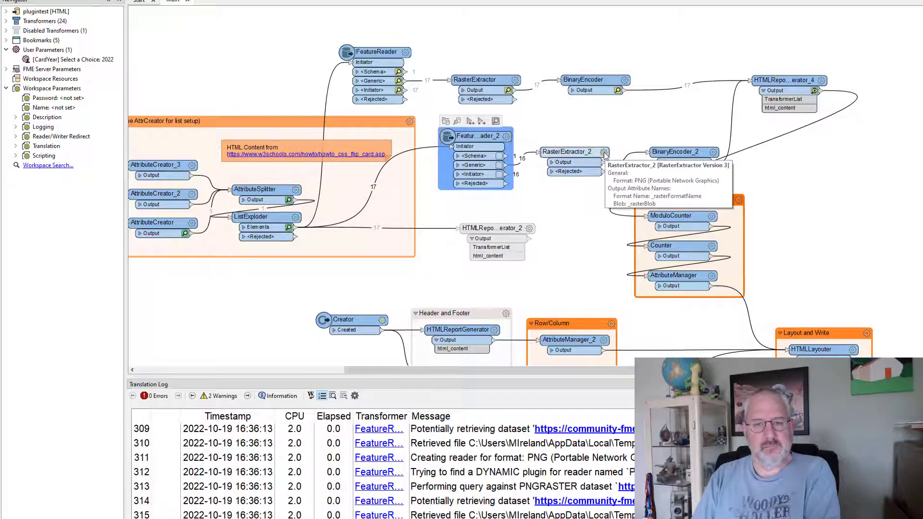
left_click(575, 153)
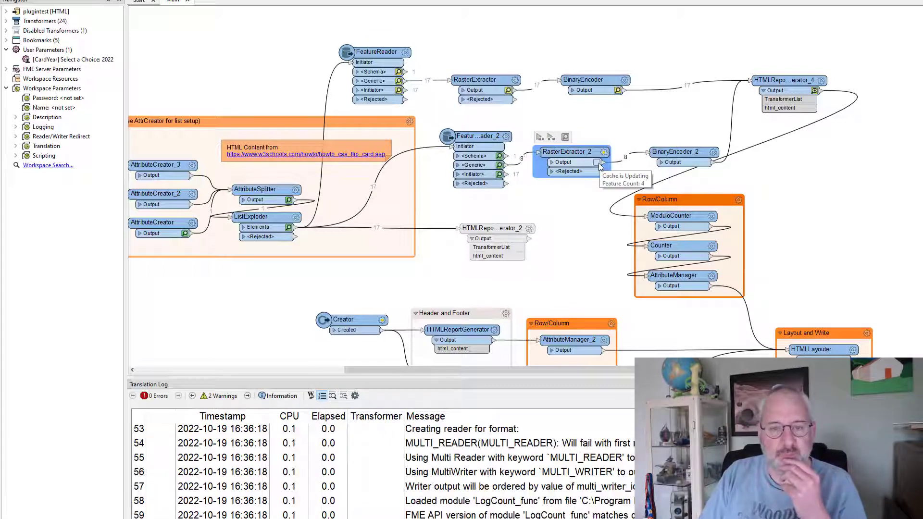
left_click(597, 163)
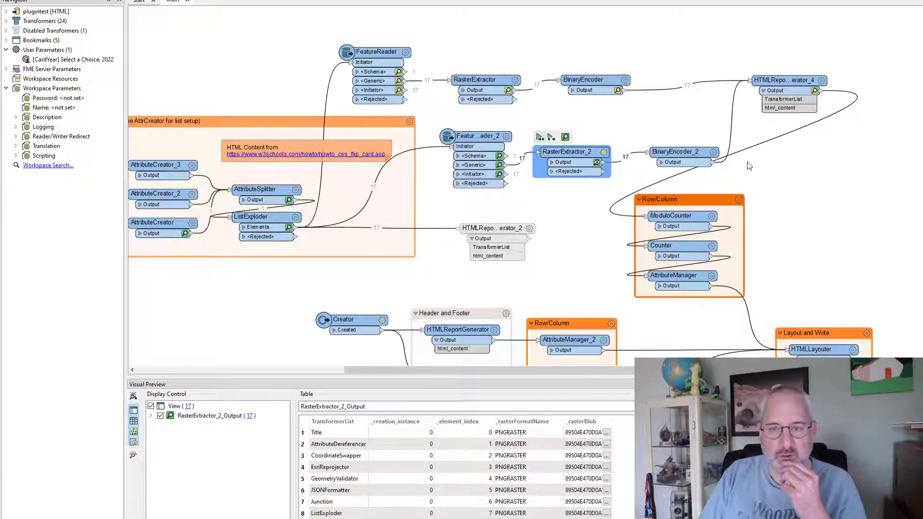
Move BinaryEncoder_2 slightly up on the canvas and run the workspace to it to inspect its output table.
left_click(692, 153)
left_click_drag(687, 144, 684, 118)
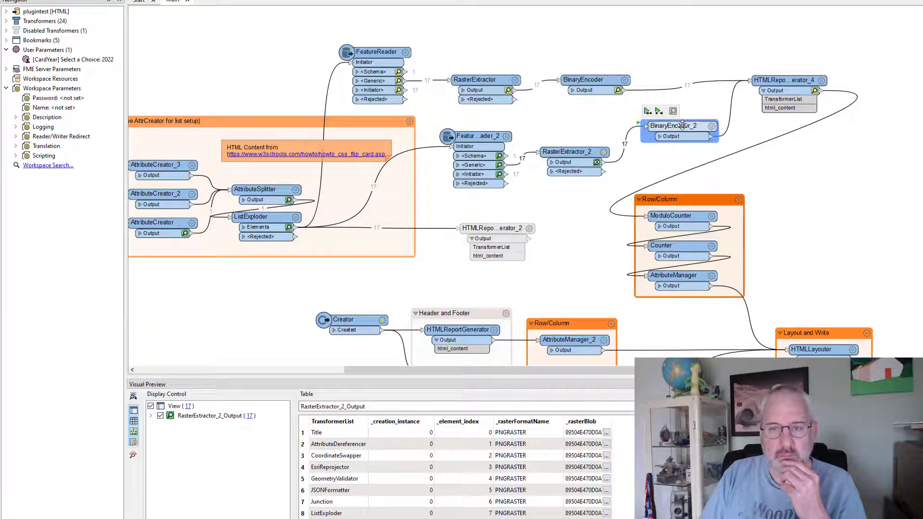
left_click(647, 112)
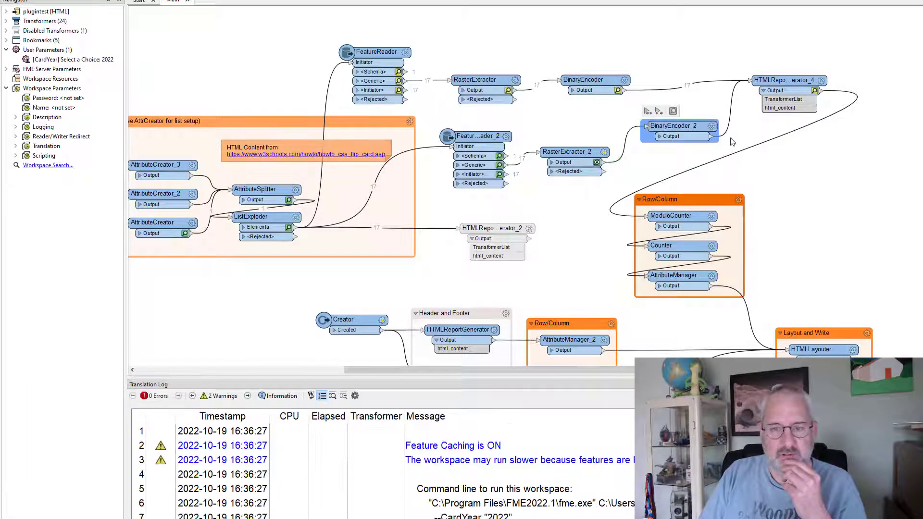
left_click(705, 137)
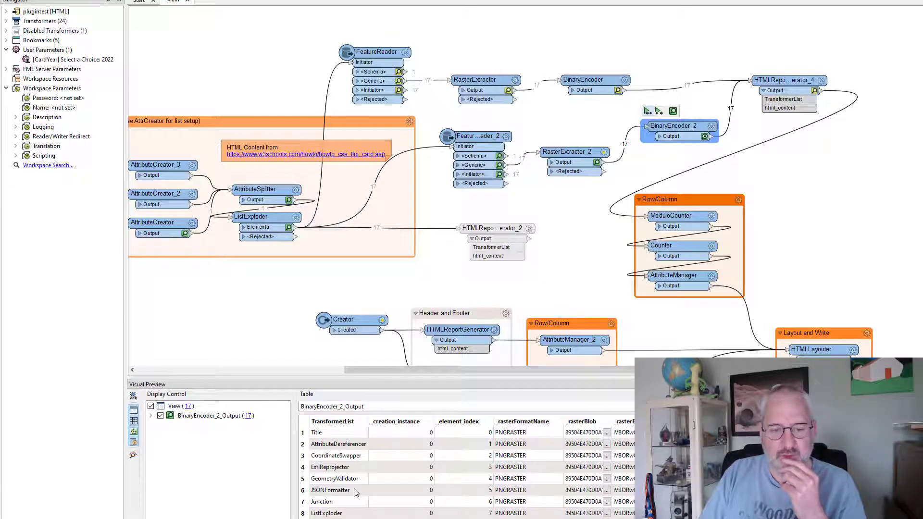
Set HTMLReportGenerator_4's group processing to complete groups When All Features Received.
left_click(821, 81)
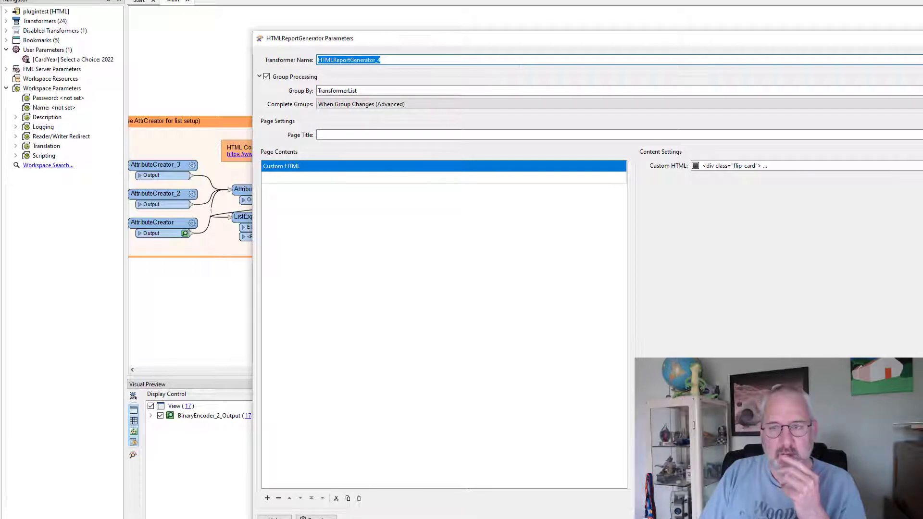
left_click(619, 104)
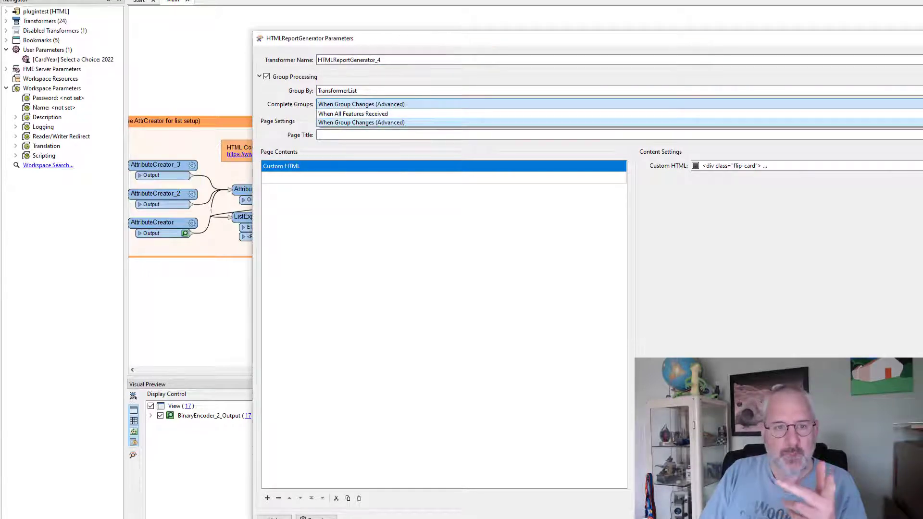
left_click(619, 103)
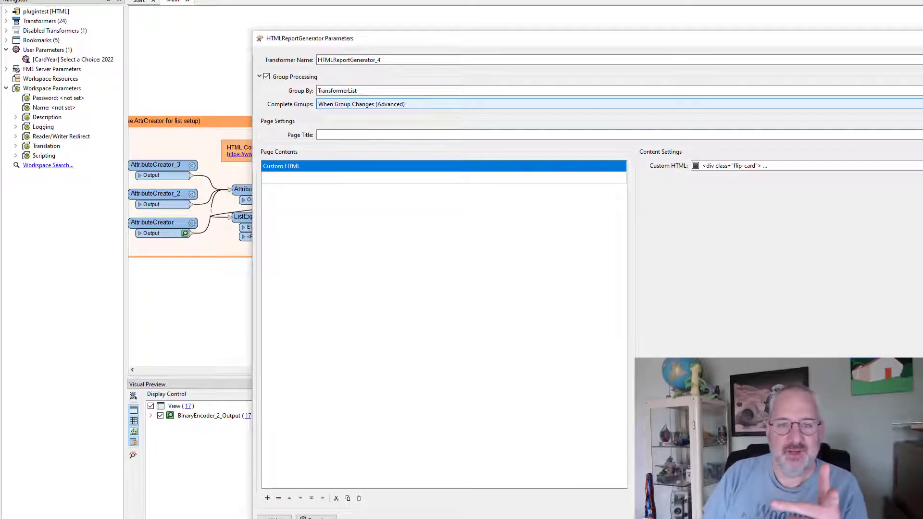
left_click(619, 104)
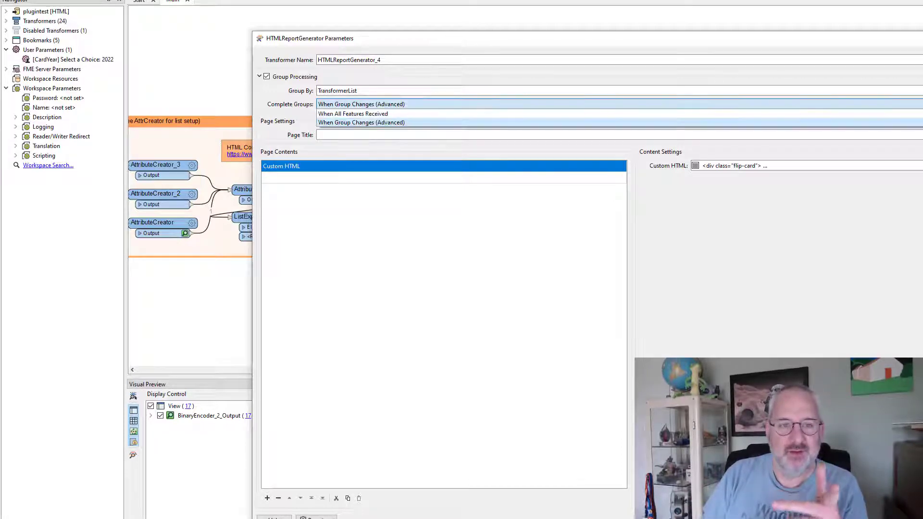
left_click(394, 113)
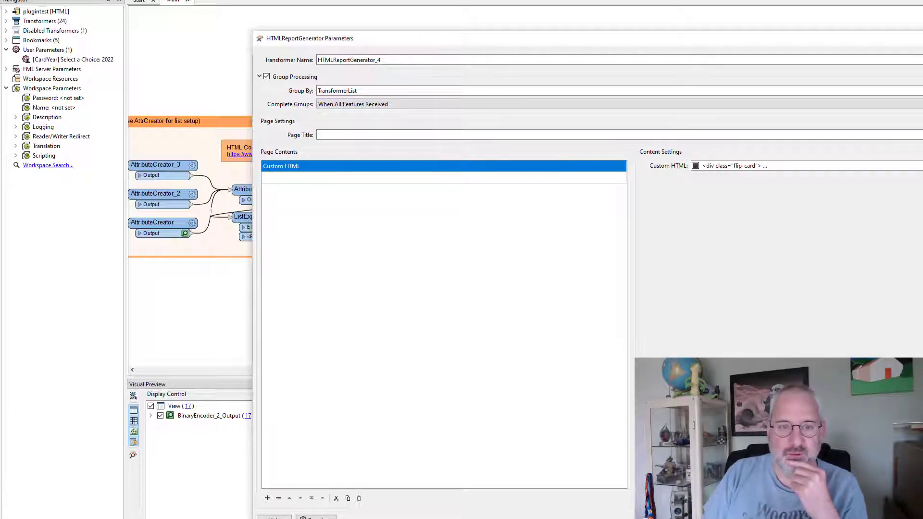
Accept HTMLReportGenerator_4's parameters, republish the workspace to FME Server, and switch to the browser to open the Transformer Cards 2021 page.
left_click(883, 518)
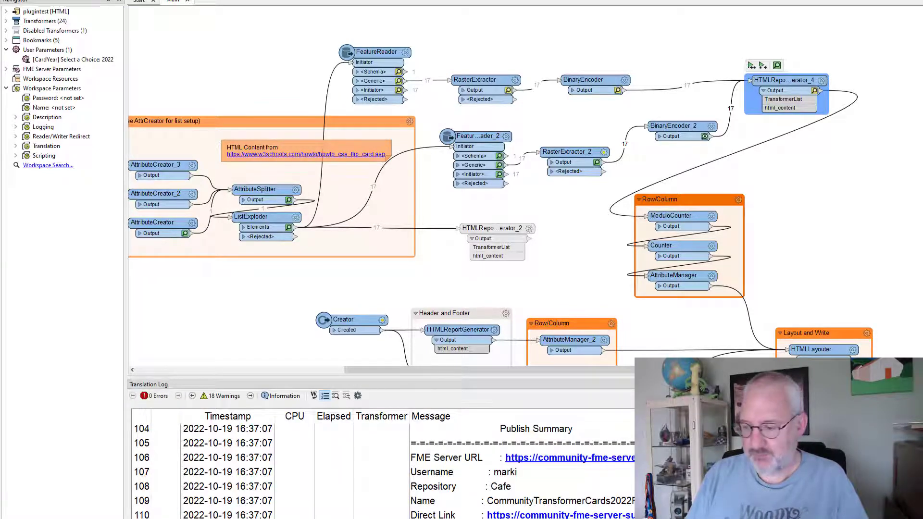
key("alt+Tab")
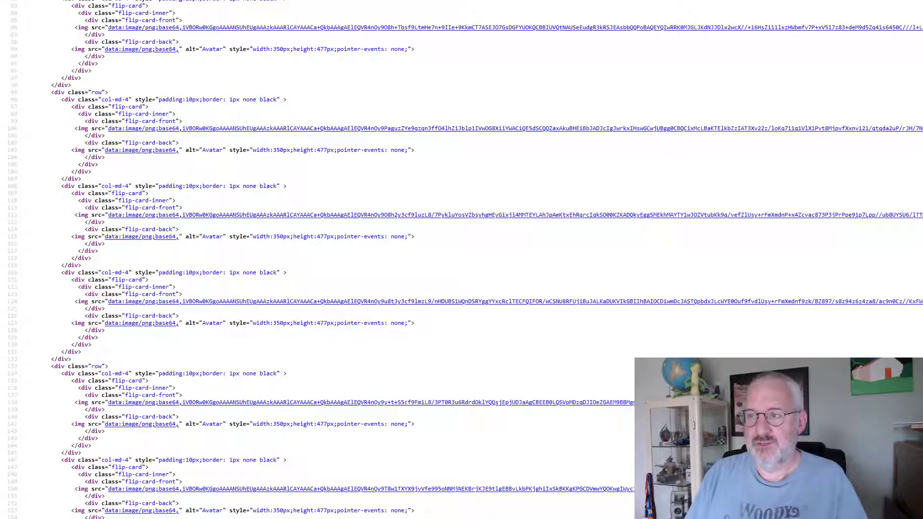
key("ctrl+Tab")
key("ctrl+Tab")
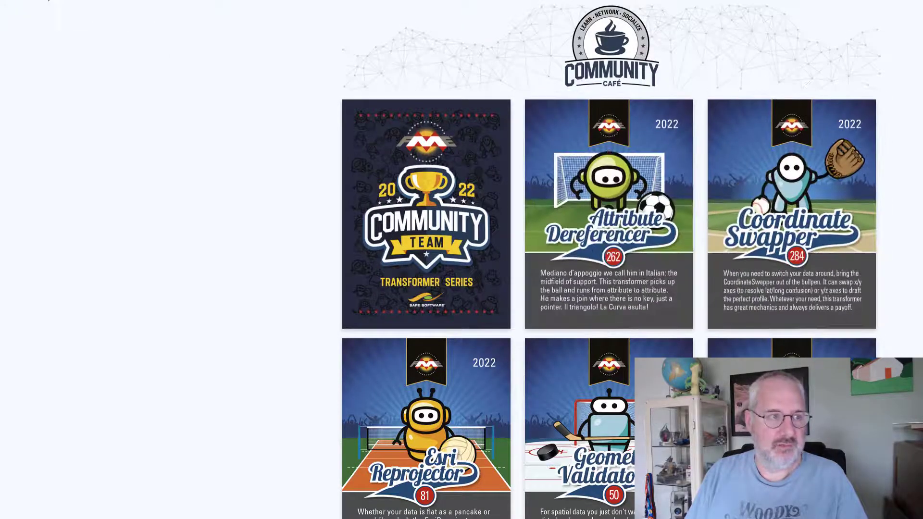
key("F5")
left_click(652, 333)
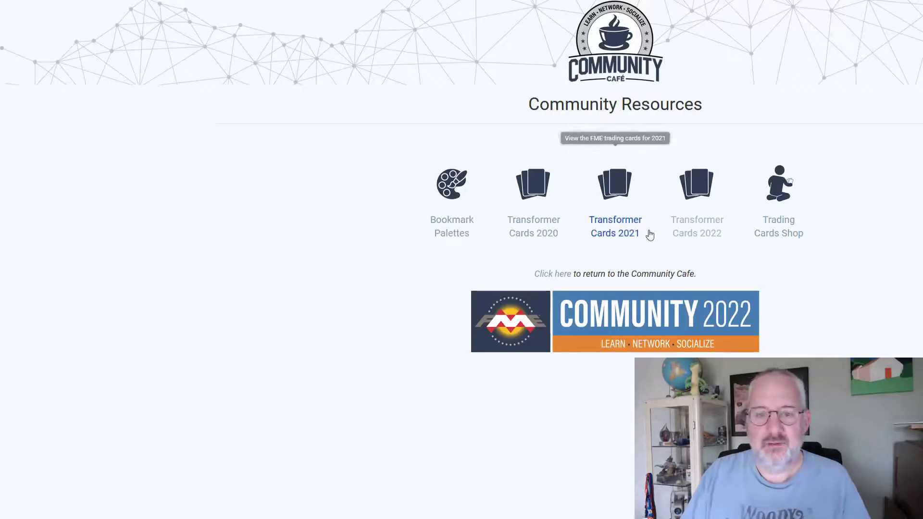
left_click(616, 222)
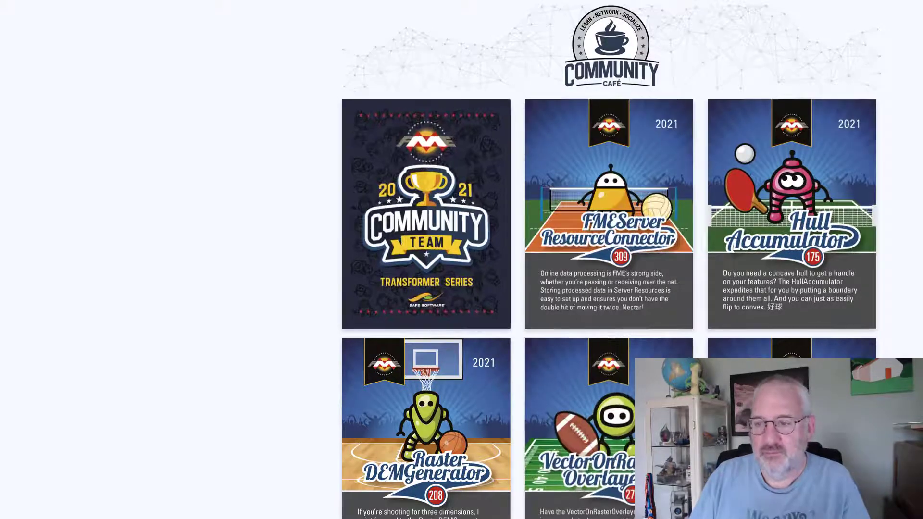
View the 2021 cards page's source and examine the flip-card-front and flip-card-back image data URIs.
key("Right")
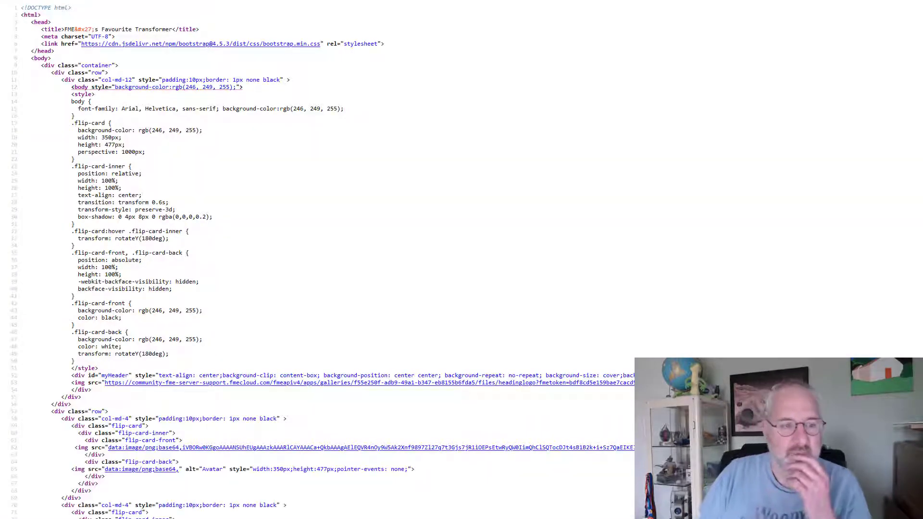
scroll(673, 270, "down", 5)
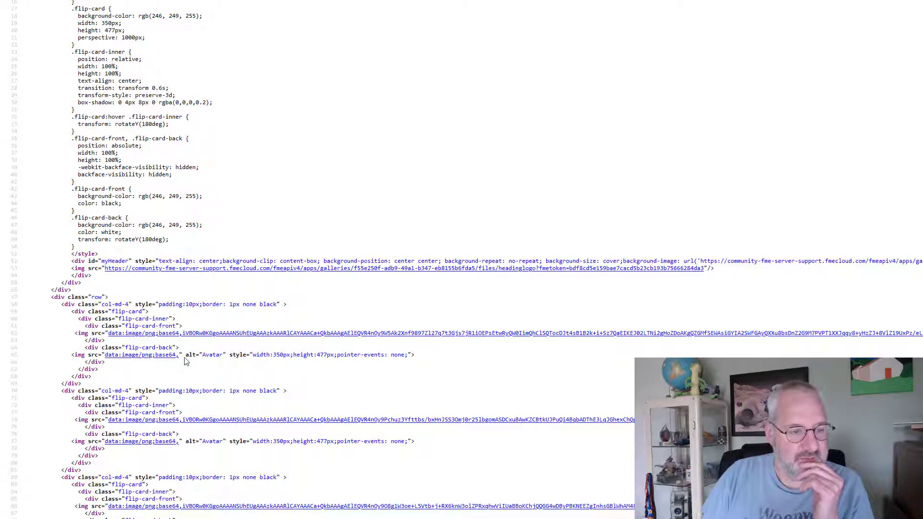
scroll(185, 357, "down", 12)
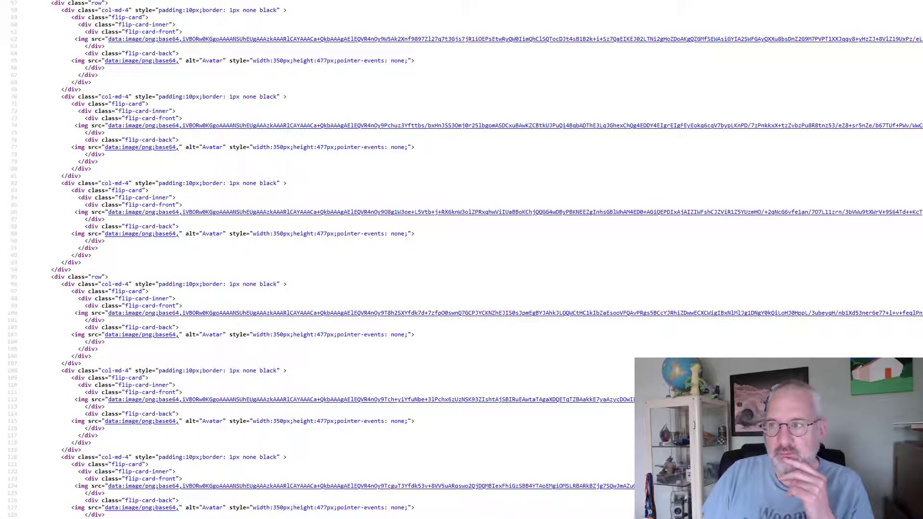
scroll(461, 260, "up", 10)
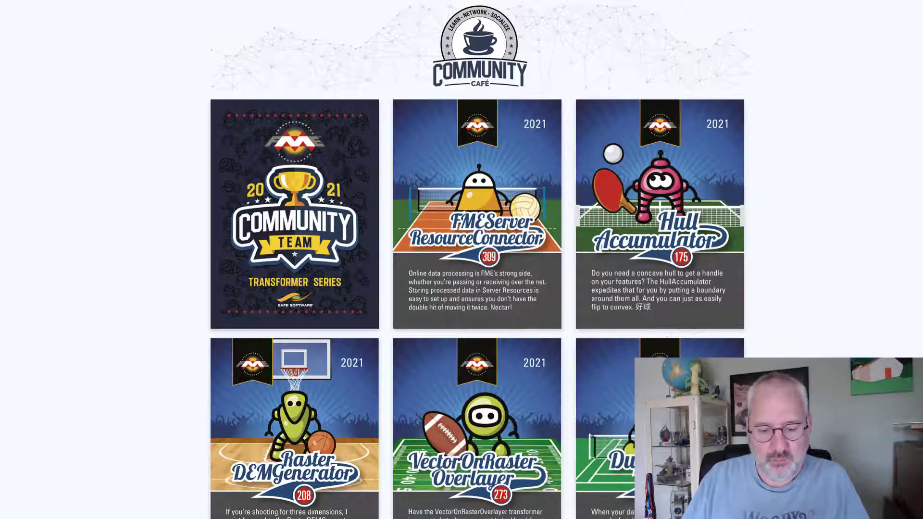
Switch back to FME Workbench, inspect BinaryEncoder_2's output, and review HTMLReportGenerator_4's Custom HTML without changing it.
key("alt+Tab")
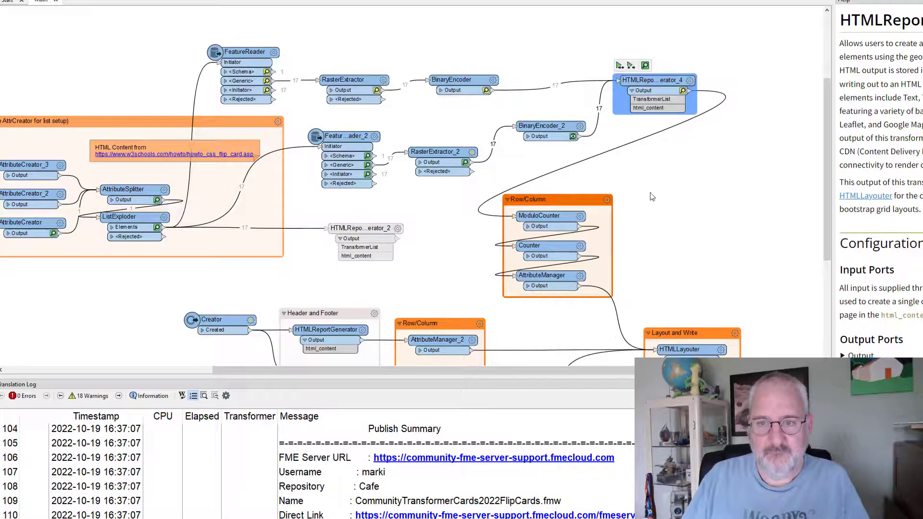
left_click(573, 137)
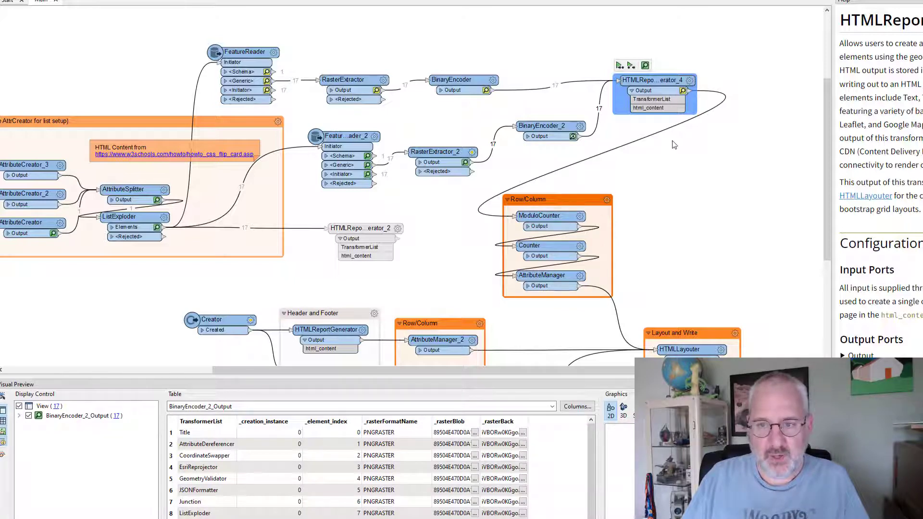
left_click(690, 80)
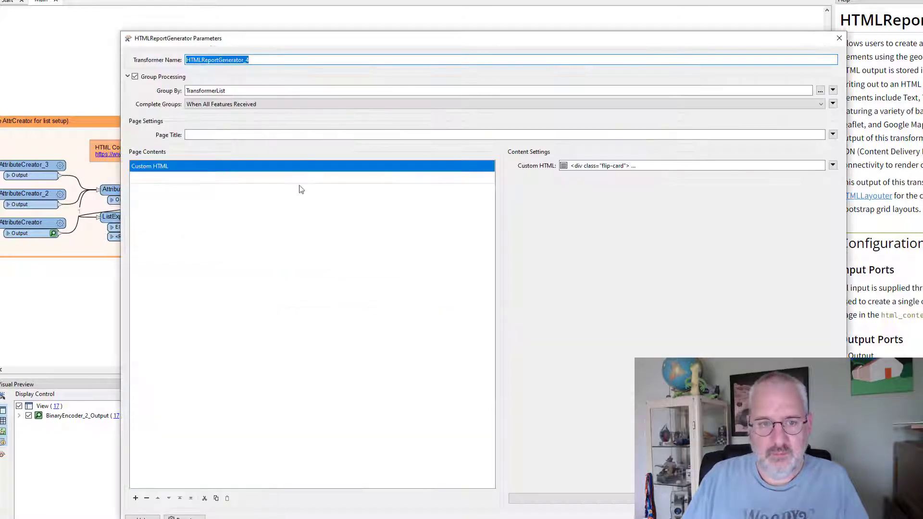
left_click(832, 165)
left_click(859, 192)
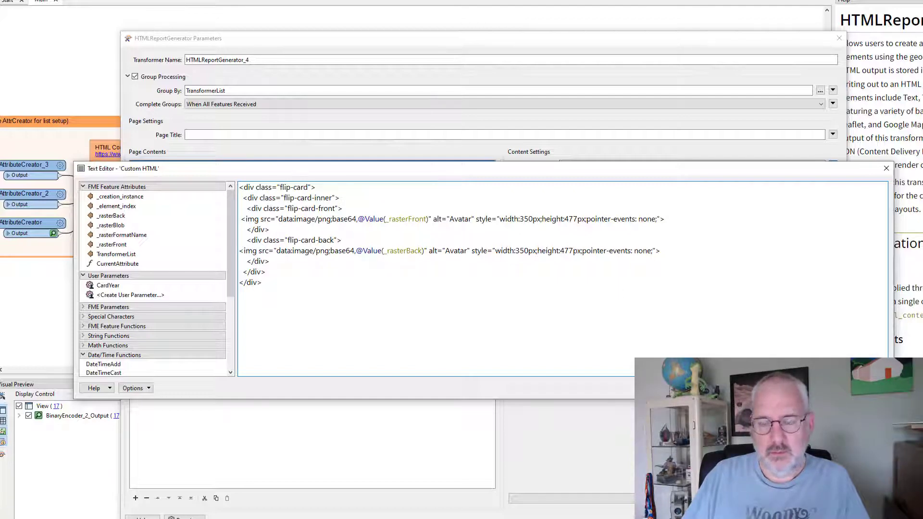
key("Escape")
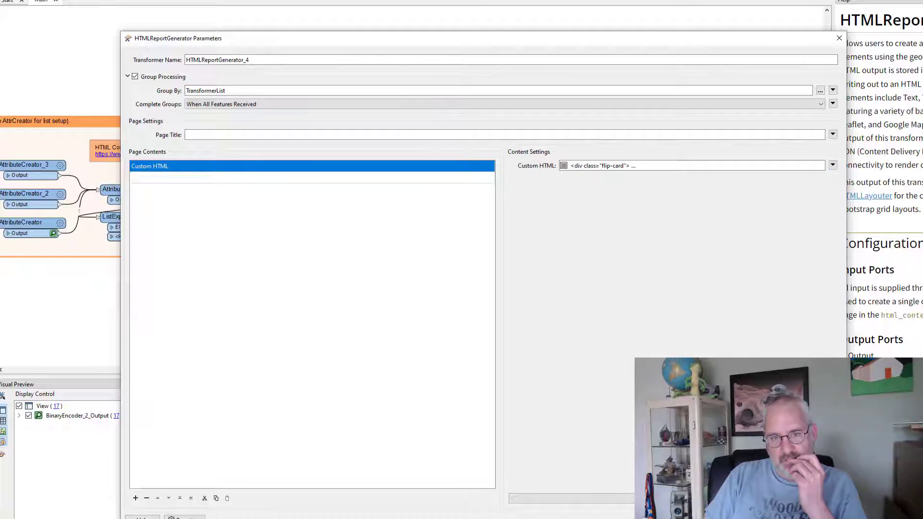
key("Escape")
Move BinaryEncoder_2 below BinaryEncoder and insert a FeatureMerger before HTMLReportGenerator_4, with BinaryEncoder on Requestor and BinaryEncoder_2 on Supplier.
left_click_drag(552, 127, 471, 115)
left_click(617, 93)
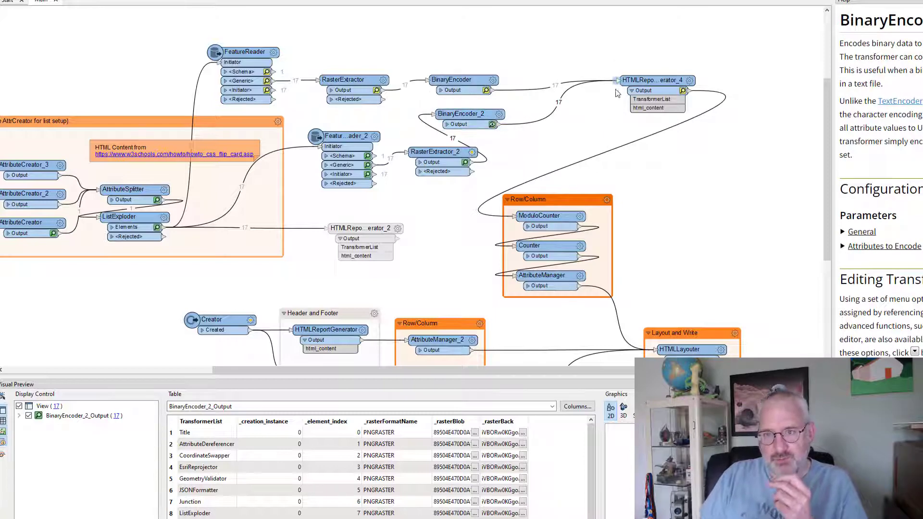
type("ureme")
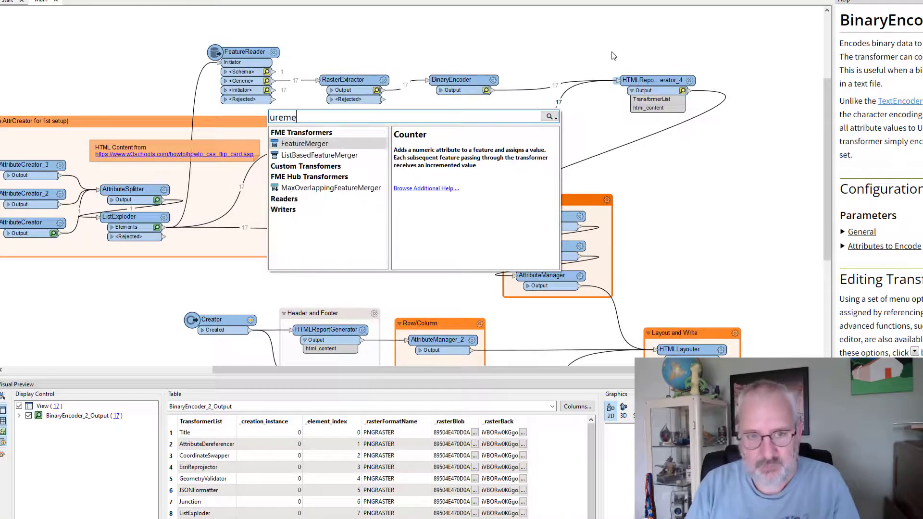
key("Return")
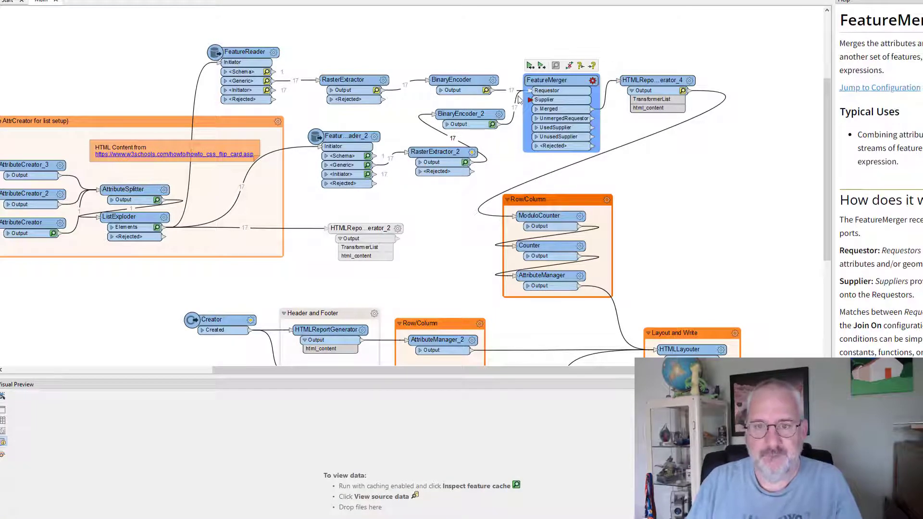
left_click_drag(519, 99, 530, 99)
Join the FeatureMerger's Requestor and Supplier on TransformerList and check the attributes listed under its Merged port.
left_click(593, 81)
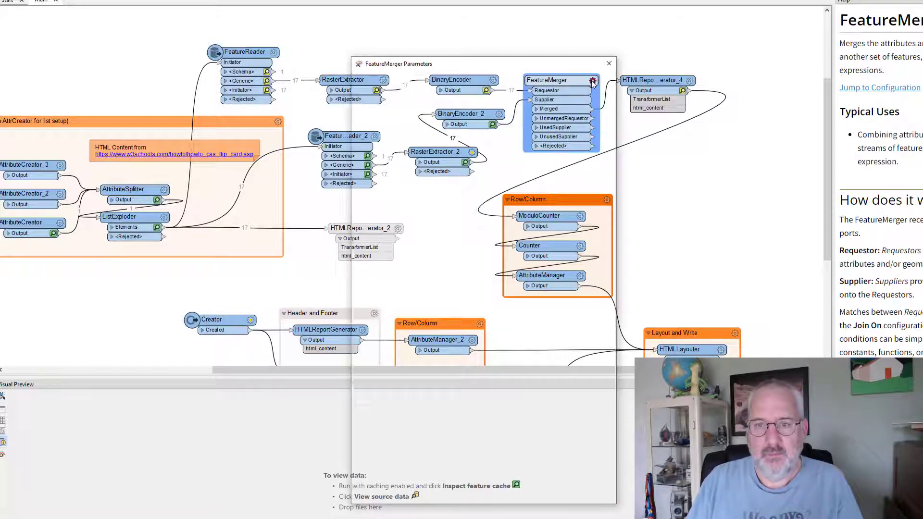
left_click(435, 169)
left_click(435, 169)
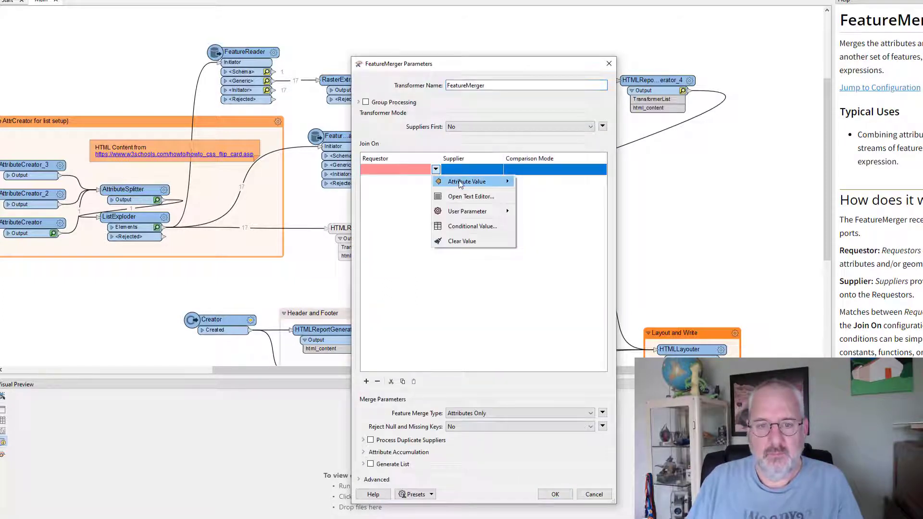
mouse_move(460, 184)
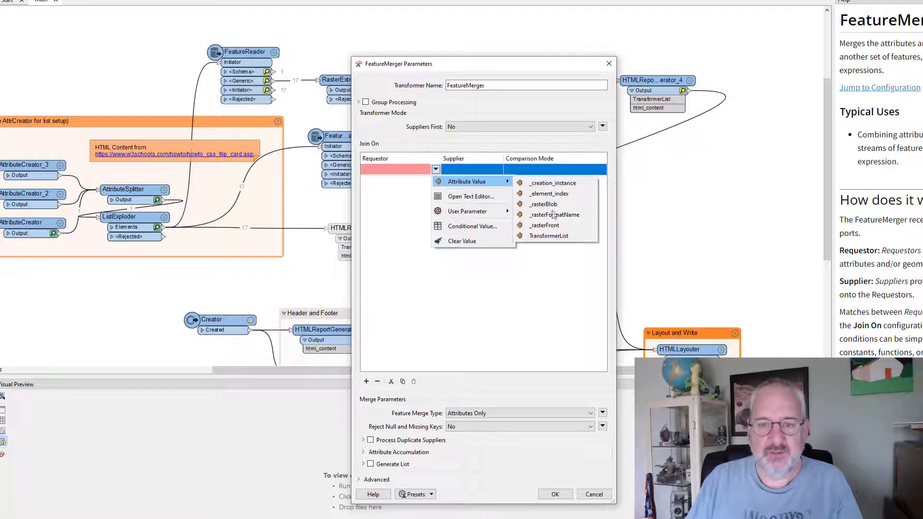
left_click(548, 235)
left_click(498, 172)
left_click(498, 169)
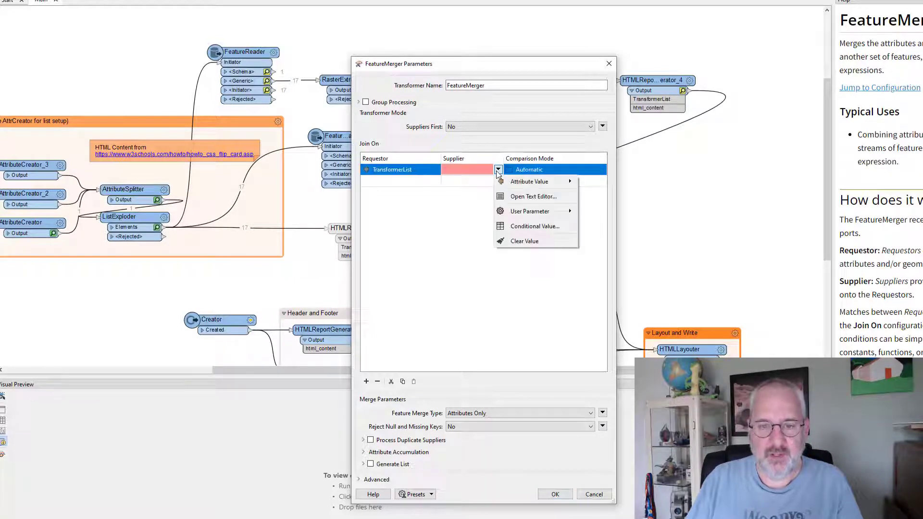
mouse_move(551, 181)
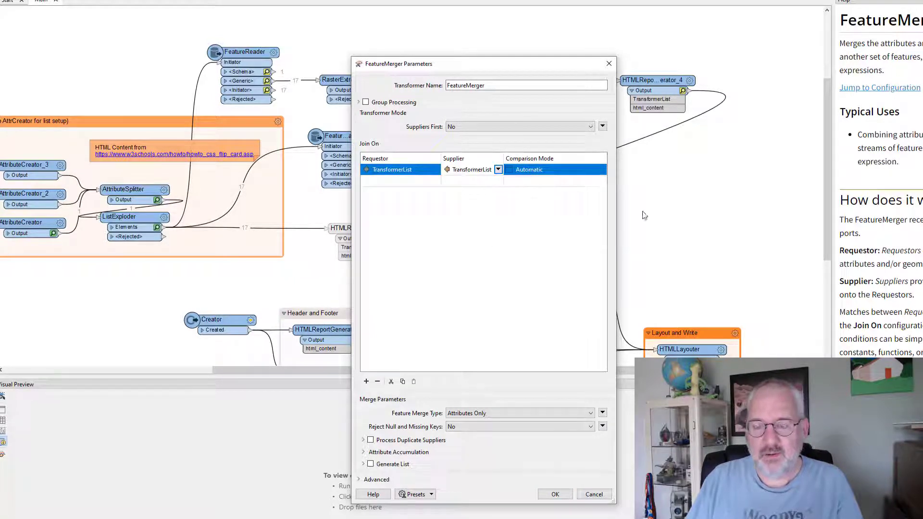
left_click(617, 237)
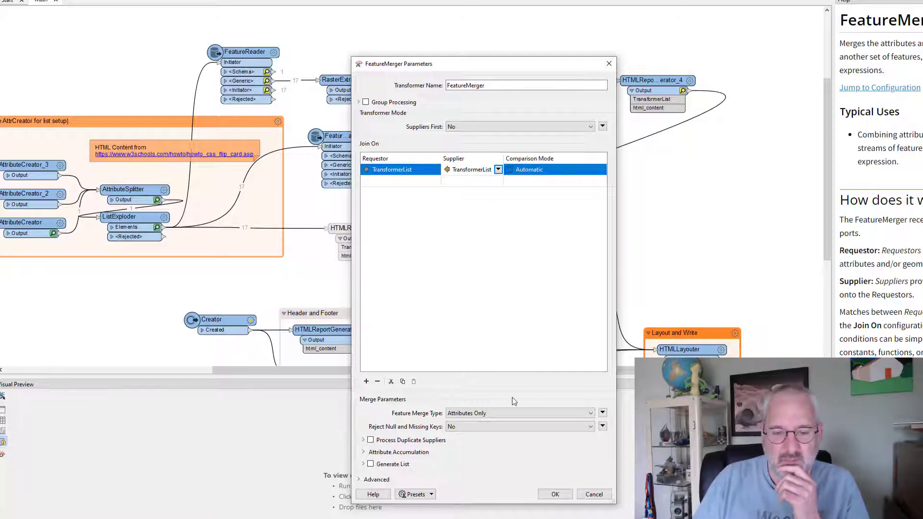
left_click(551, 495)
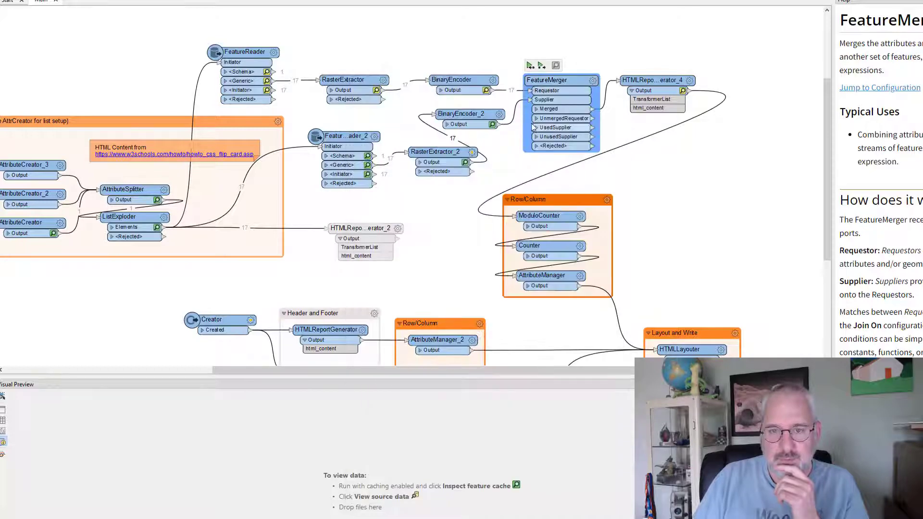
left_click(536, 110)
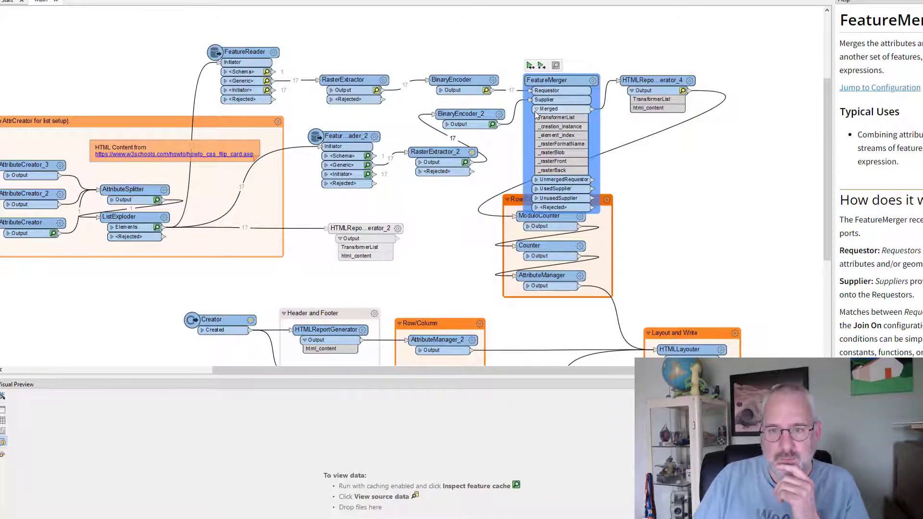
left_click(536, 109)
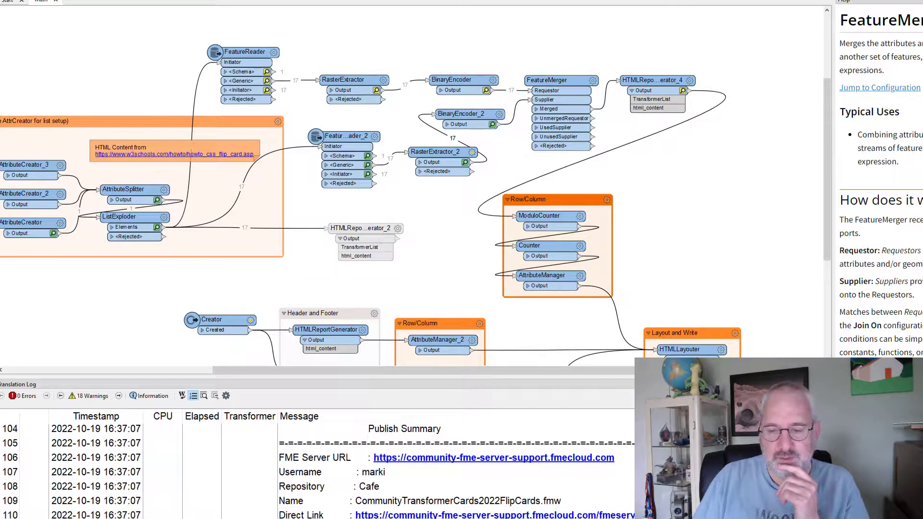
Republish CommunityTransformerCards2022FlipCards.fmw to FME Server's Cafe repository, and switch to the browser to reload the 2021 cards page.
left_click(493, 458)
key("F5")
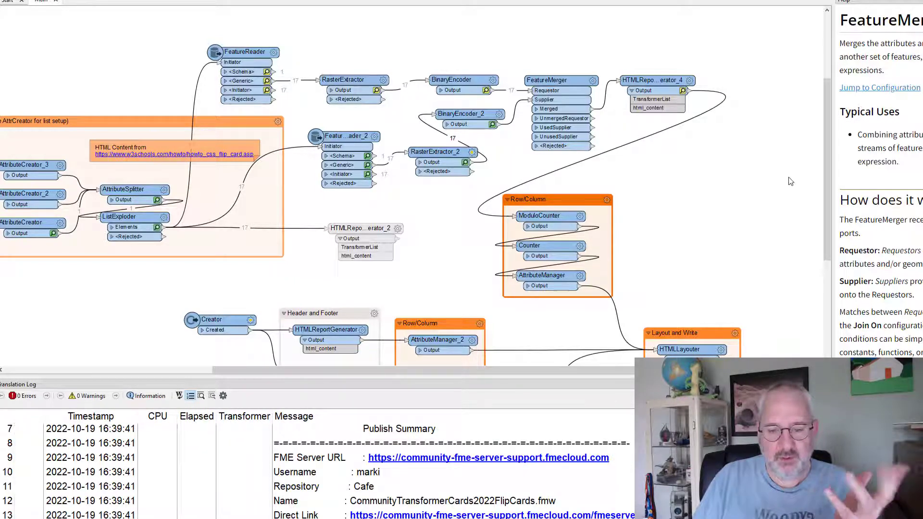
key("alt+Tab")
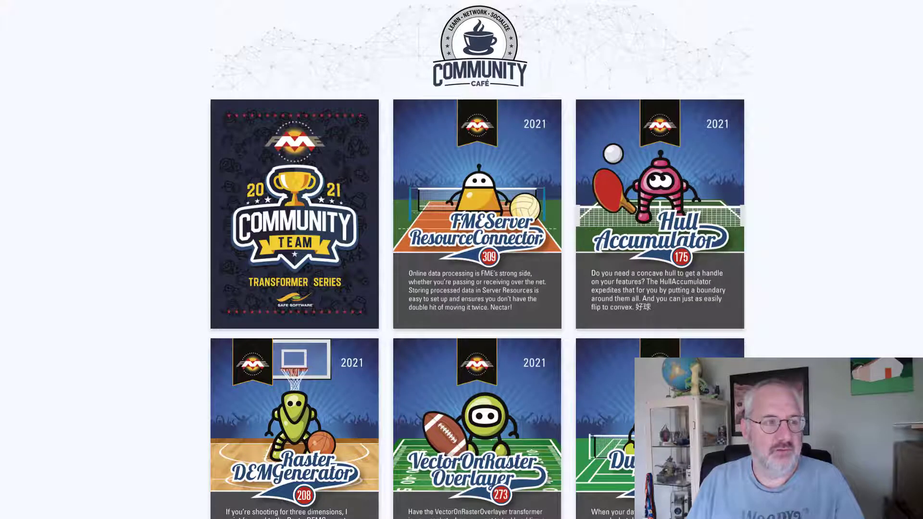
key("F5")
left_click(523, 333)
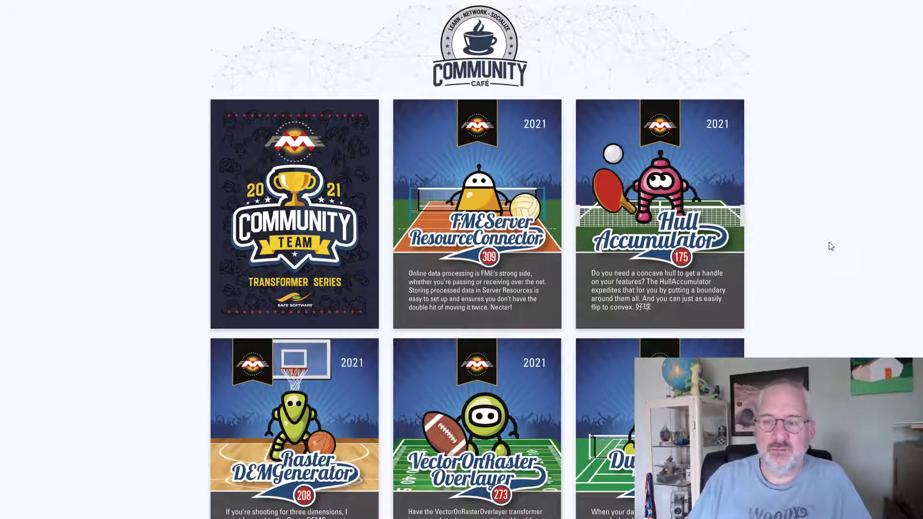
Flip several 2021 cards to examine their backs, check the page's context menu, and switch to the Stack Overflow answer about preventing image saving.
mouse_move(475, 234)
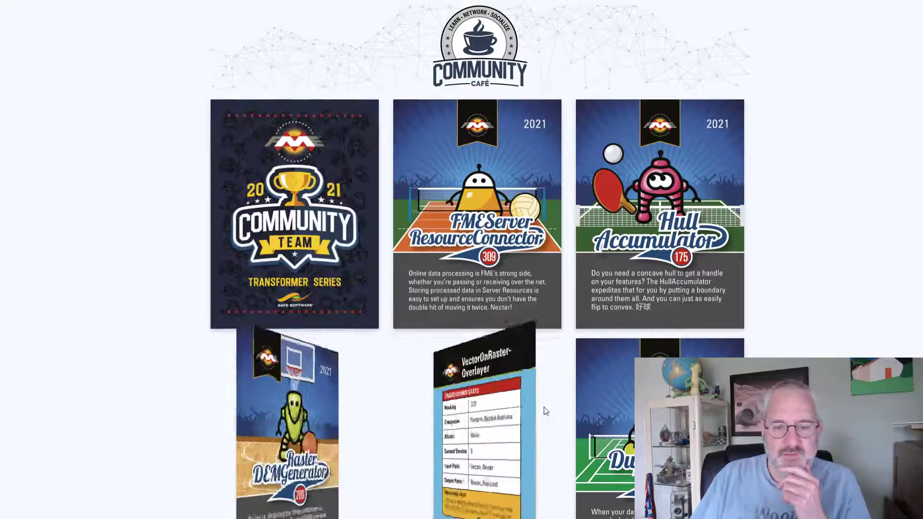
scroll(865, 335, "down", 5)
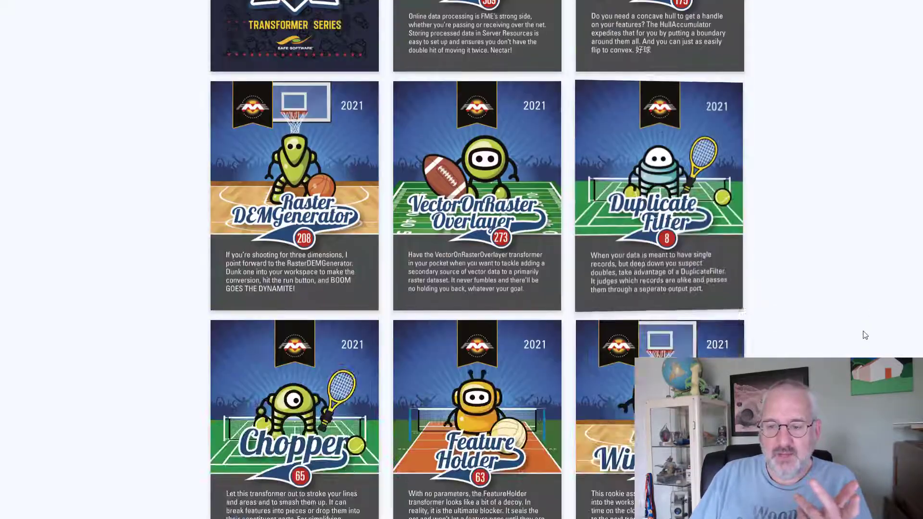
scroll(866, 335, "down", 3)
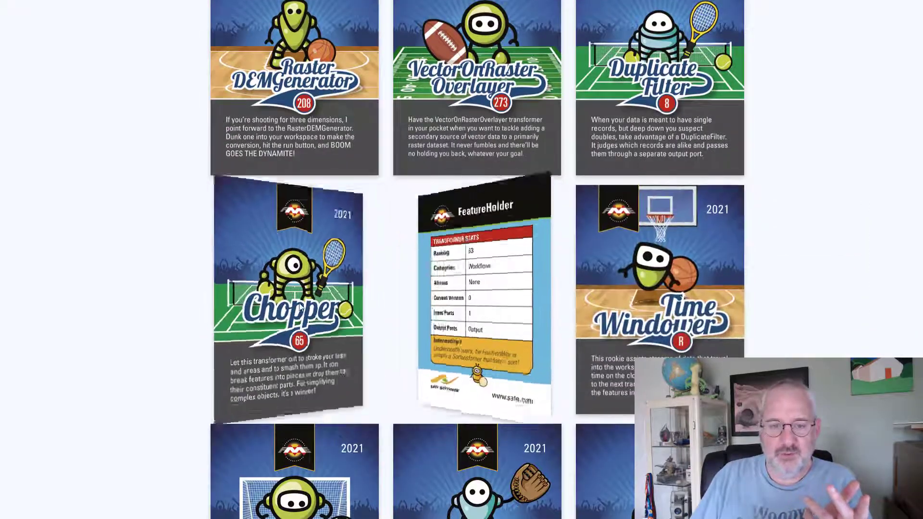
right_click(823, 210)
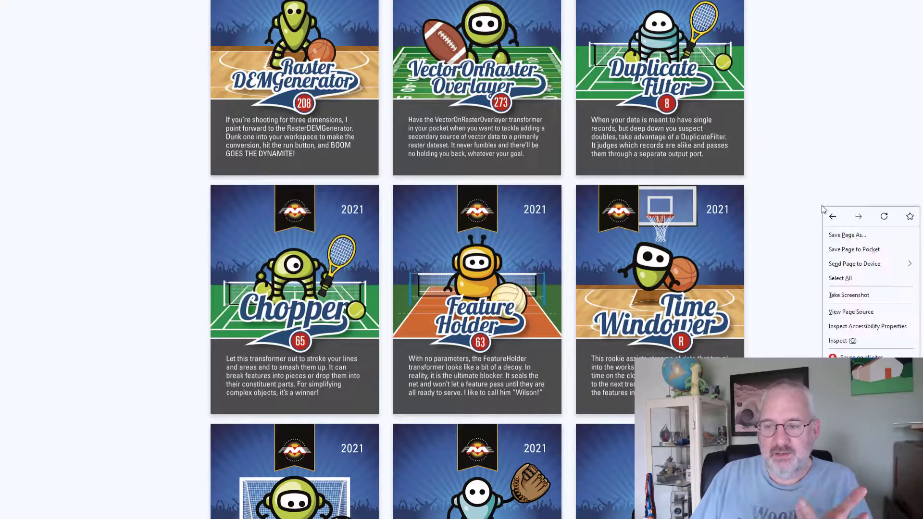
left_click(798, 163)
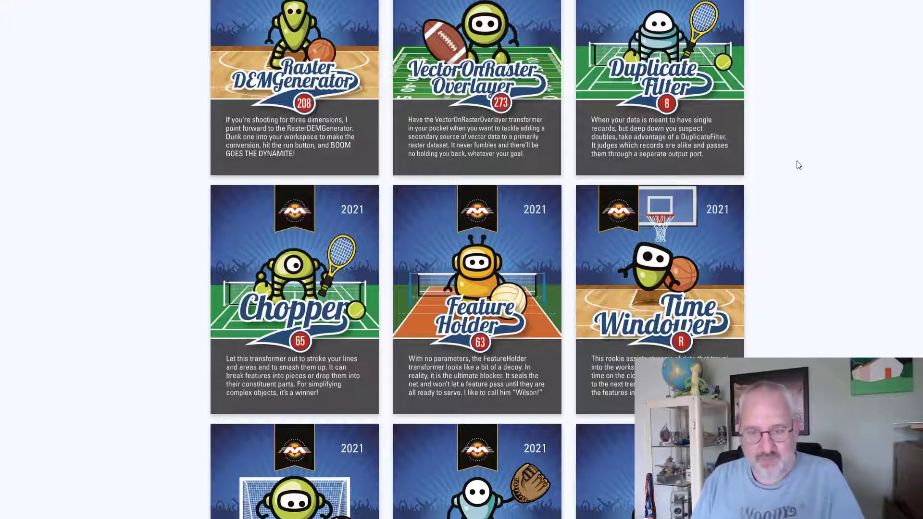
key("alt+Tab")
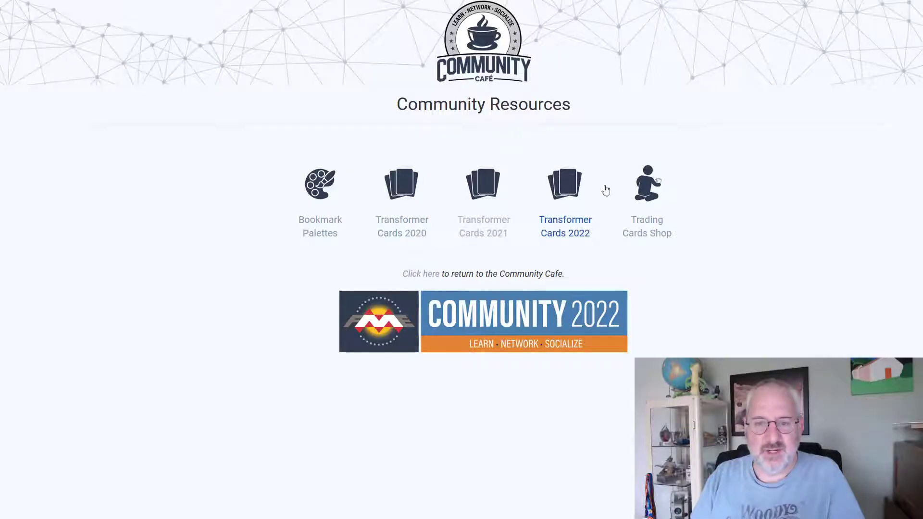
Switch to the 2022 transformer cards page, check its context menu, and look through the cards and their backs.
left_click(570, 201)
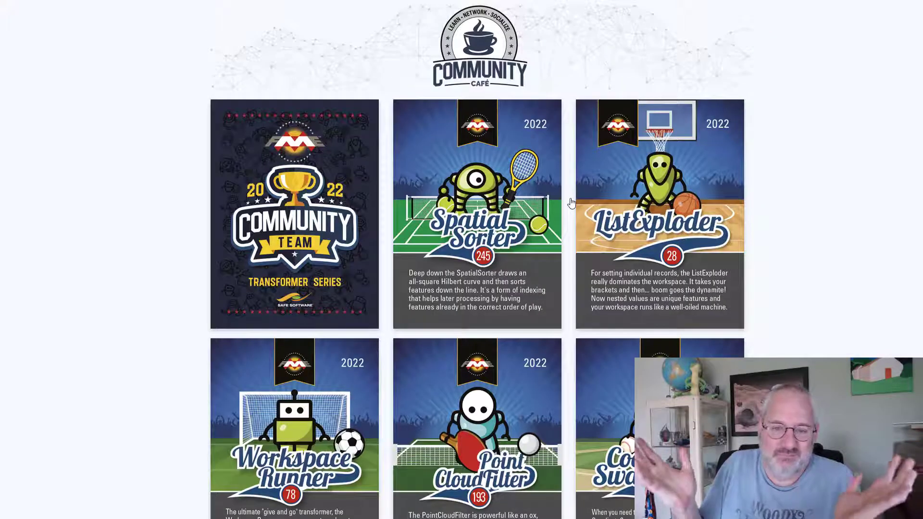
right_click(572, 203)
left_click(876, 144)
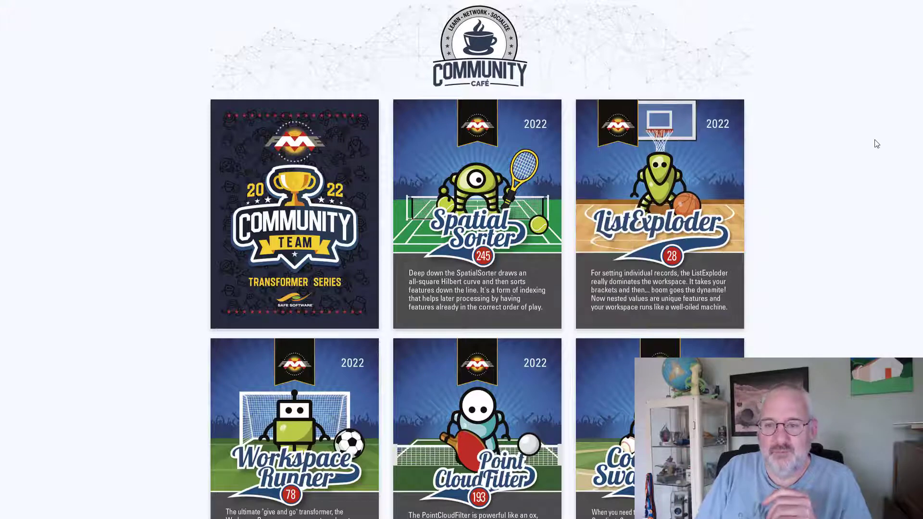
mouse_move(682, 179)
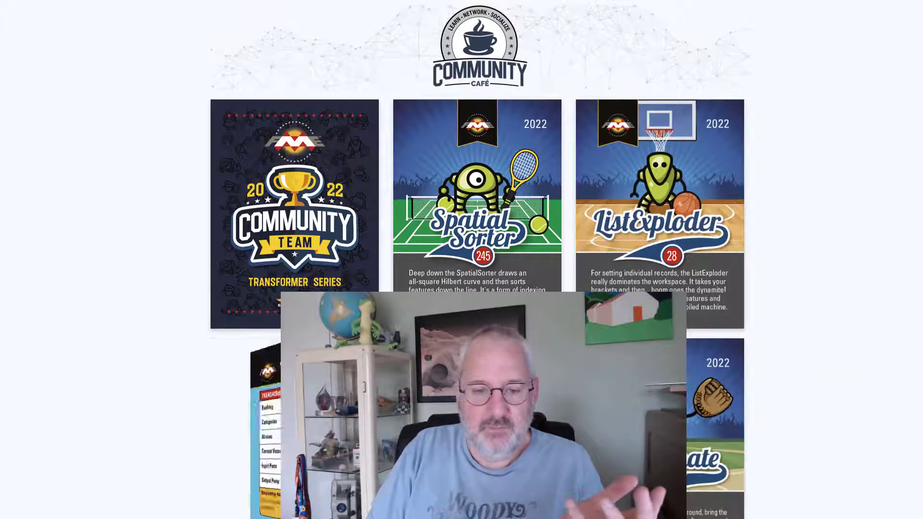
scroll(132, 381, "down", 10)
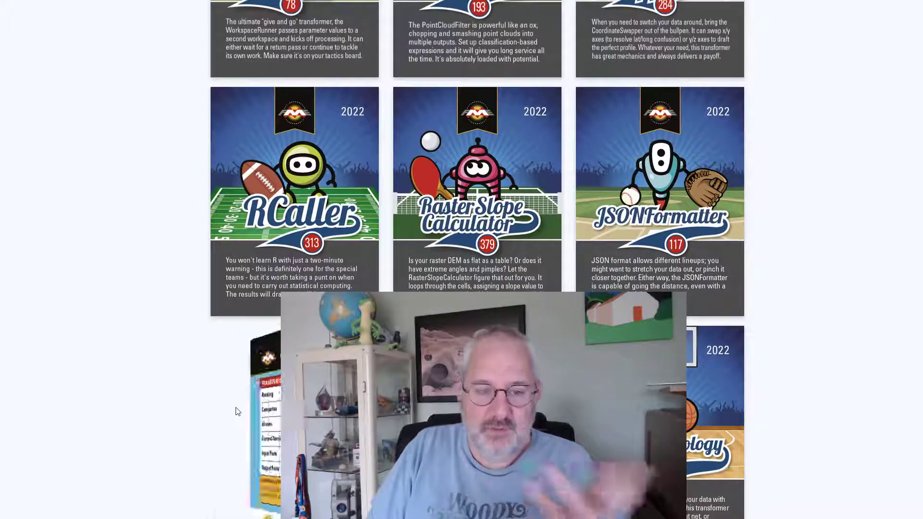
scroll(880, 370, "up", 10)
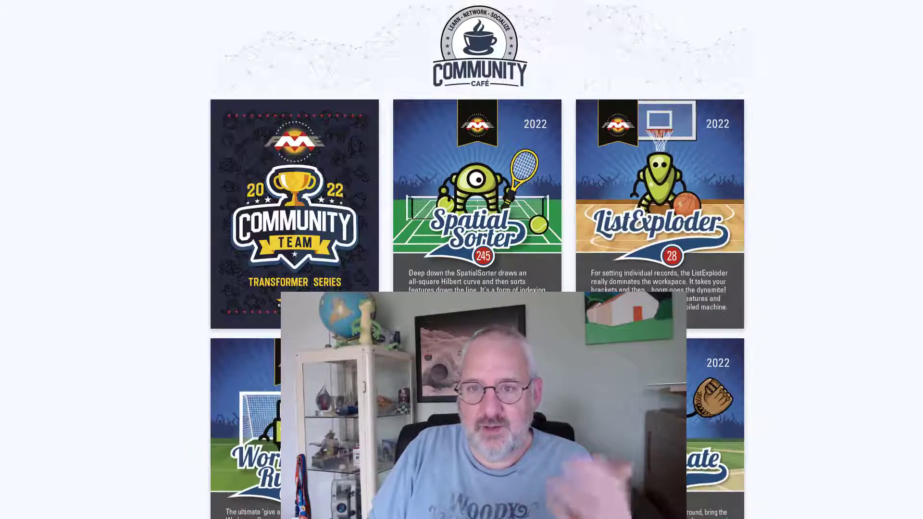
scroll(880, 371, "down", 9)
scroll(476, 193, "down", 10)
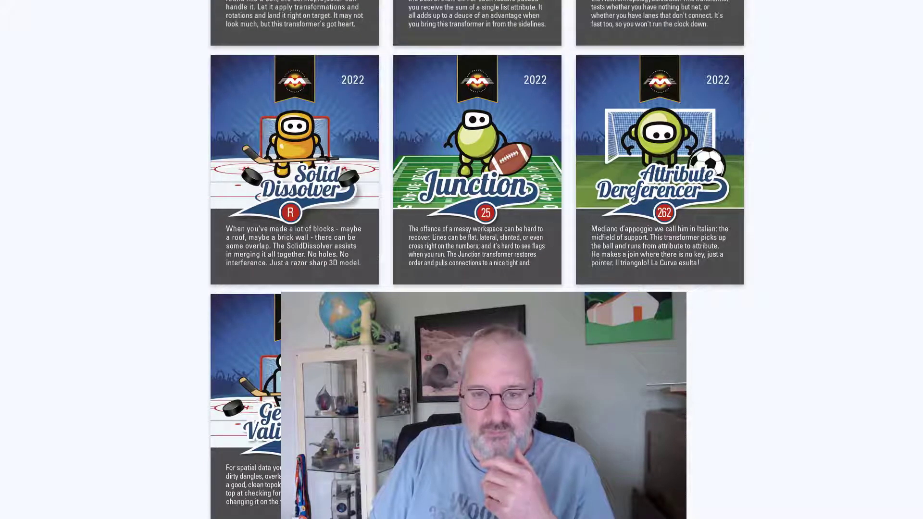
Go through the Community Café home page and Community Resources to the 2020 transformer cards and flip RasterMosaicker and the card below it.
key("alt+Left")
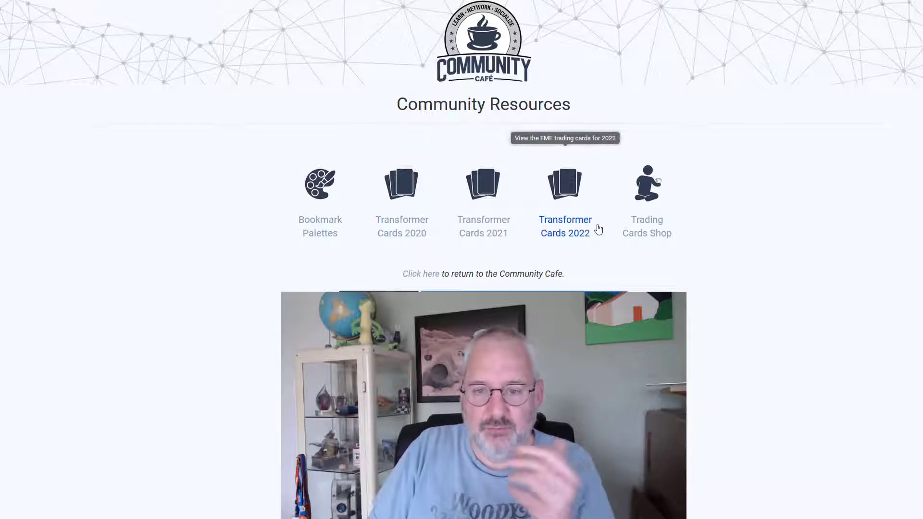
left_click(419, 275)
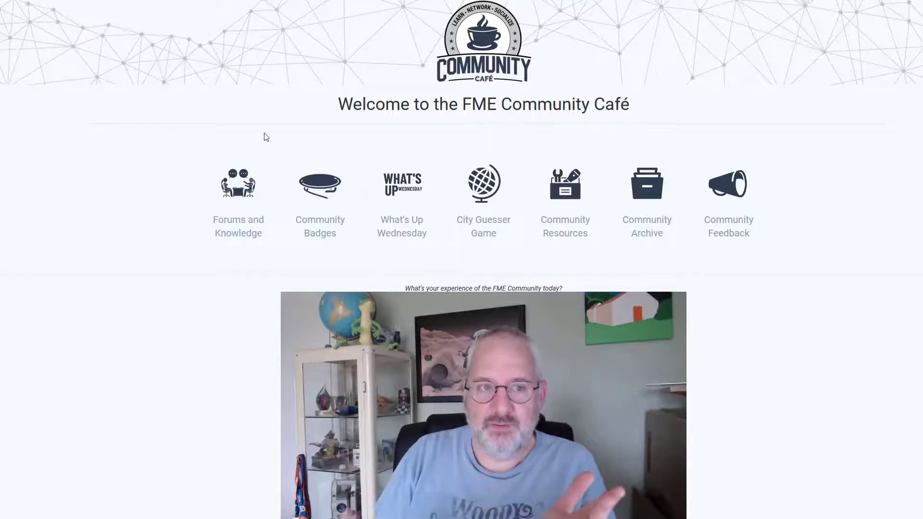
left_click(573, 226)
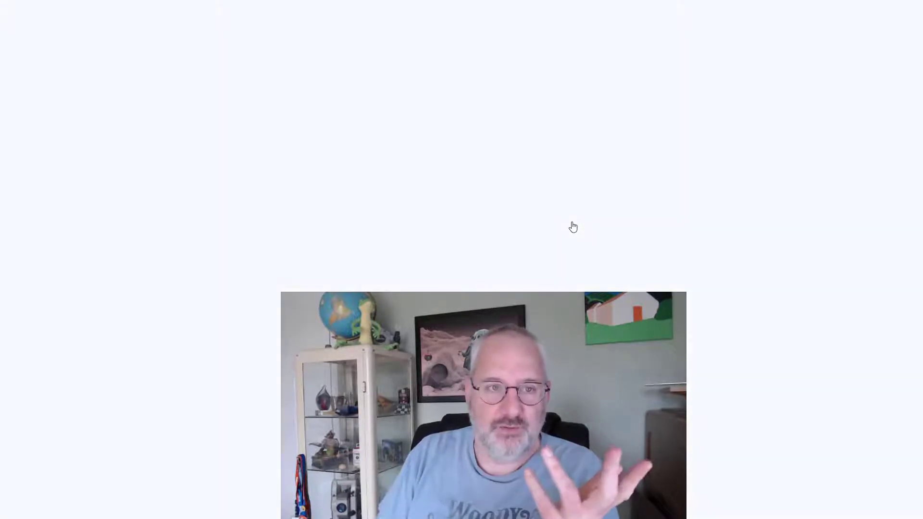
left_click(402, 229)
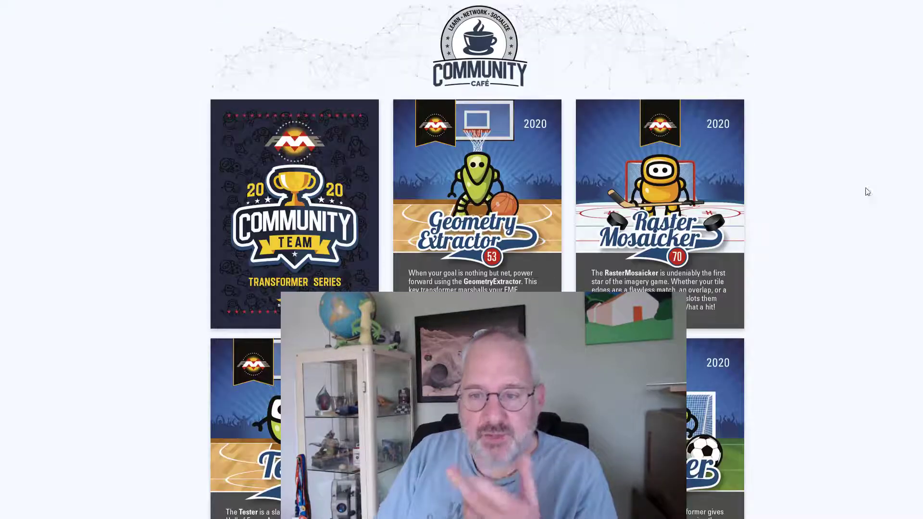
mouse_move(727, 246)
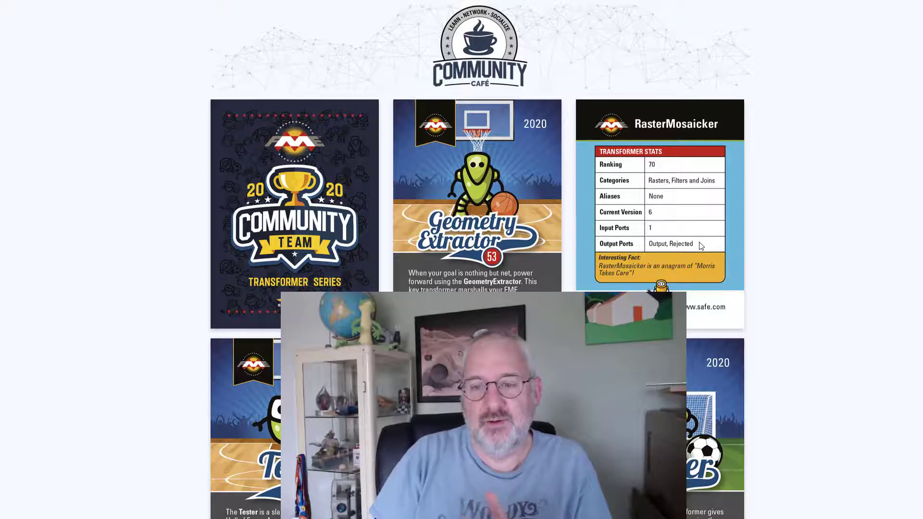
mouse_move(666, 409)
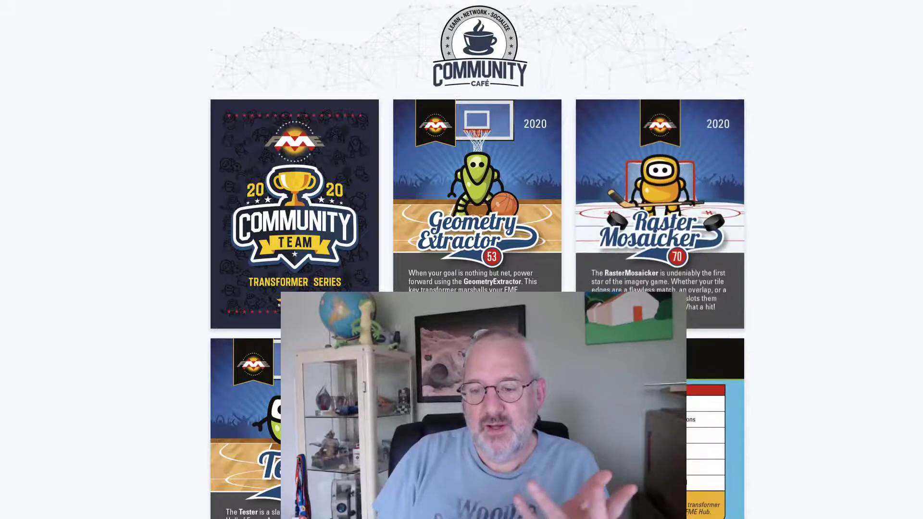